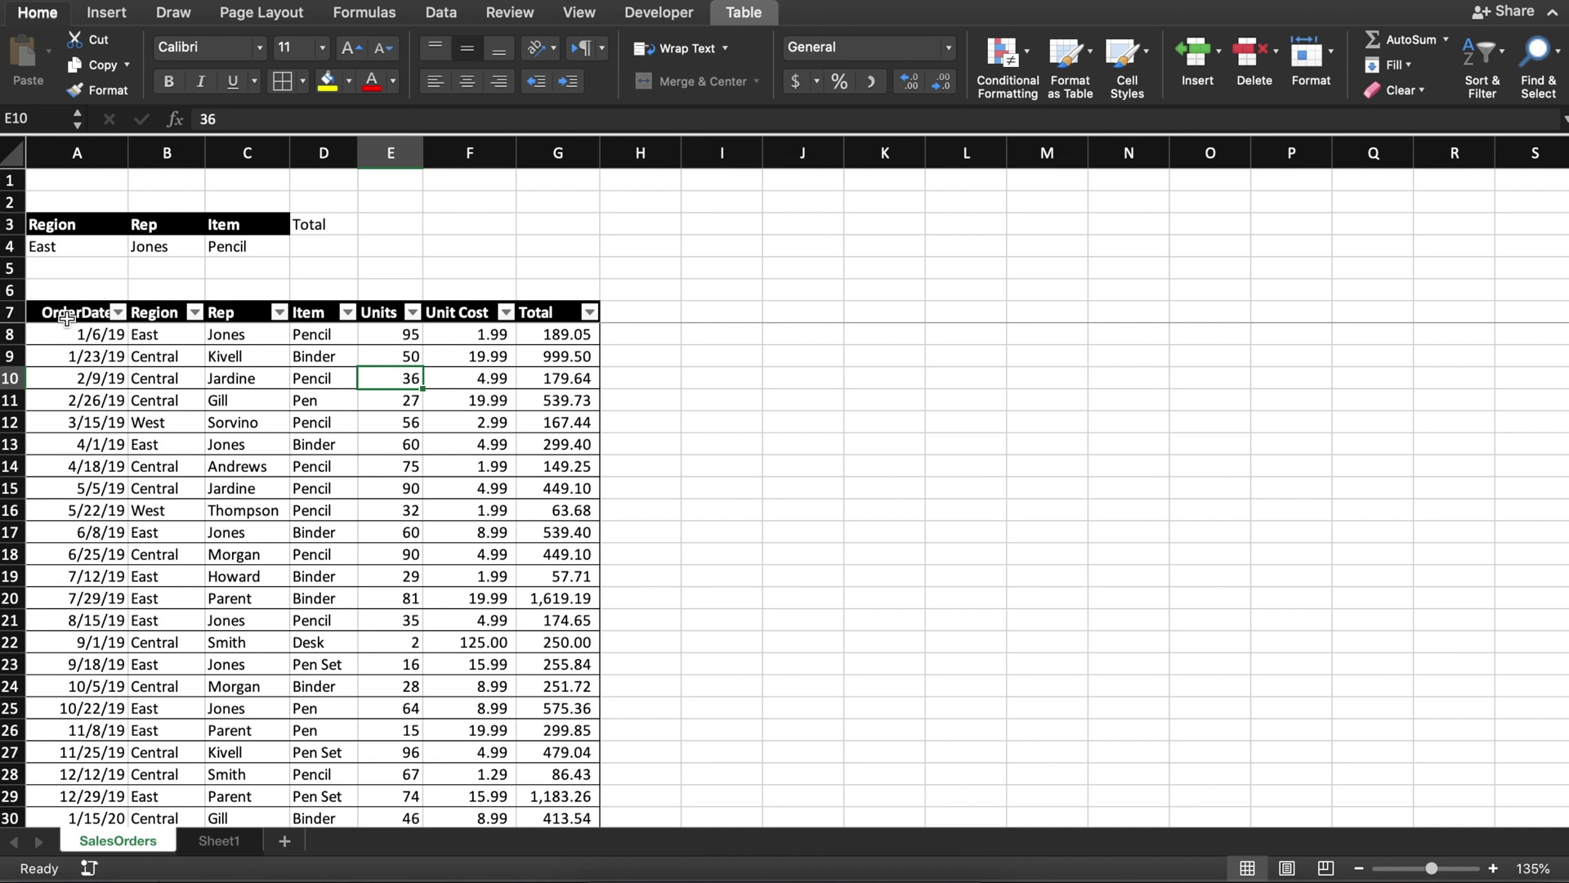
drag(67, 317, 69, 494)
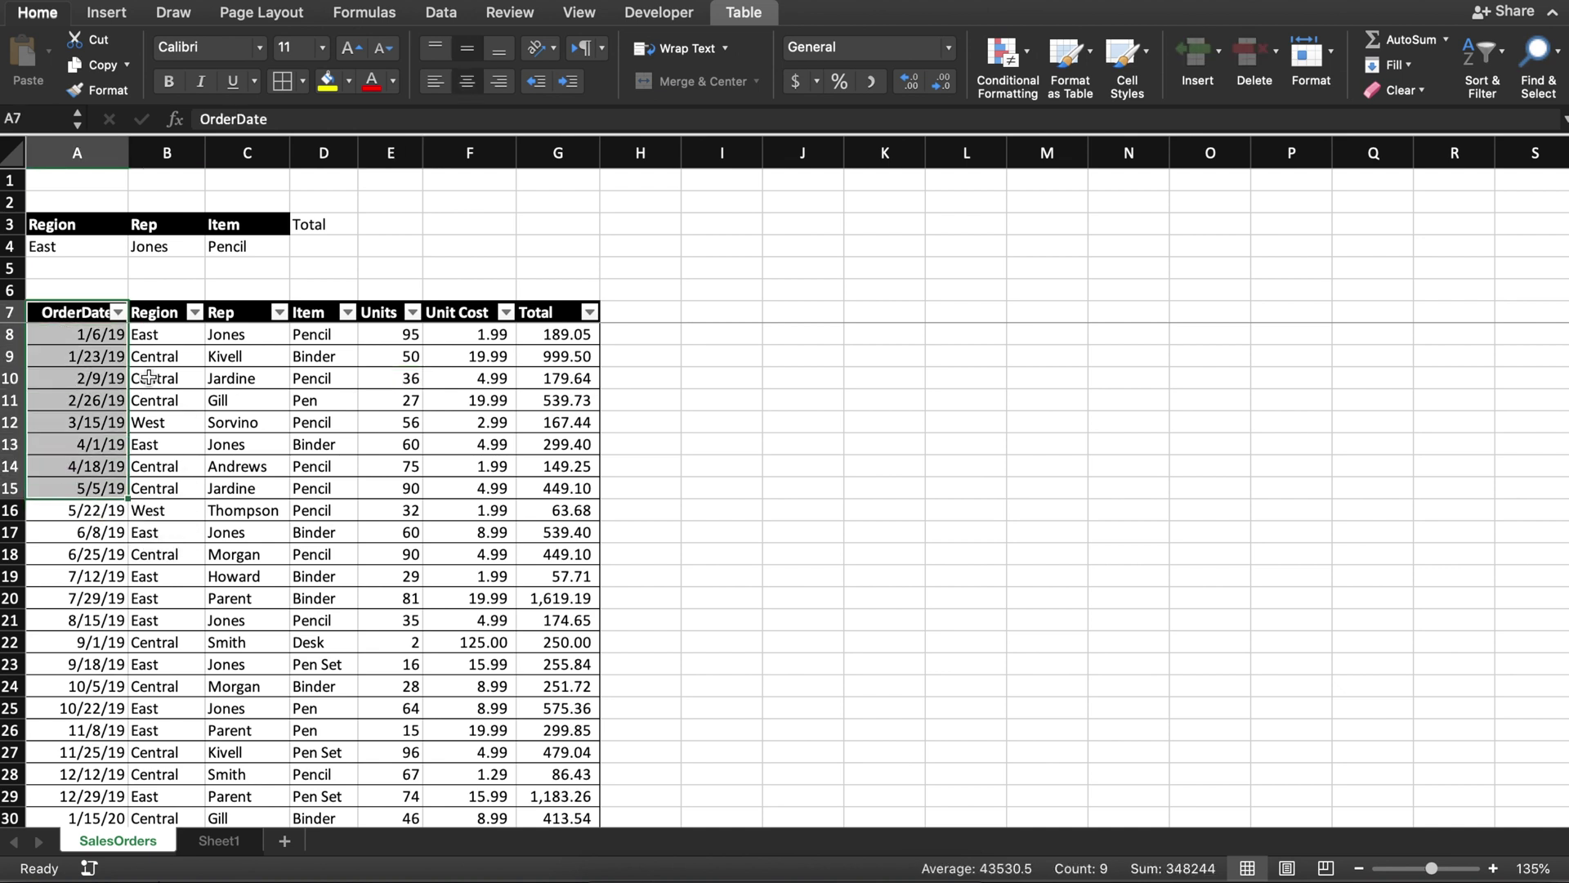
drag(157, 323, 159, 472)
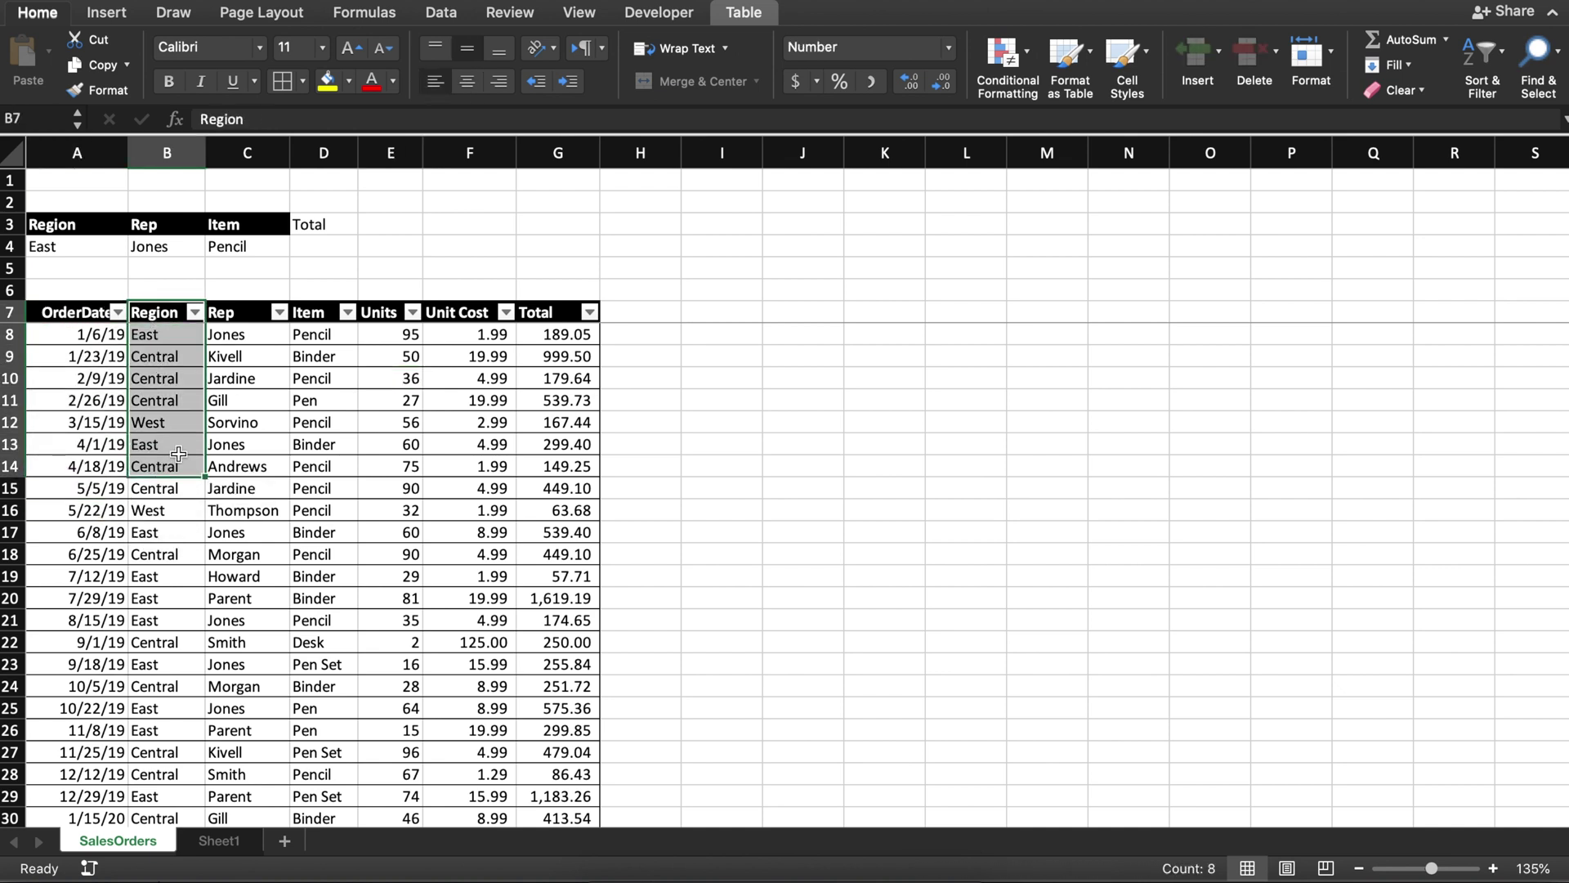
drag(243, 309, 242, 463)
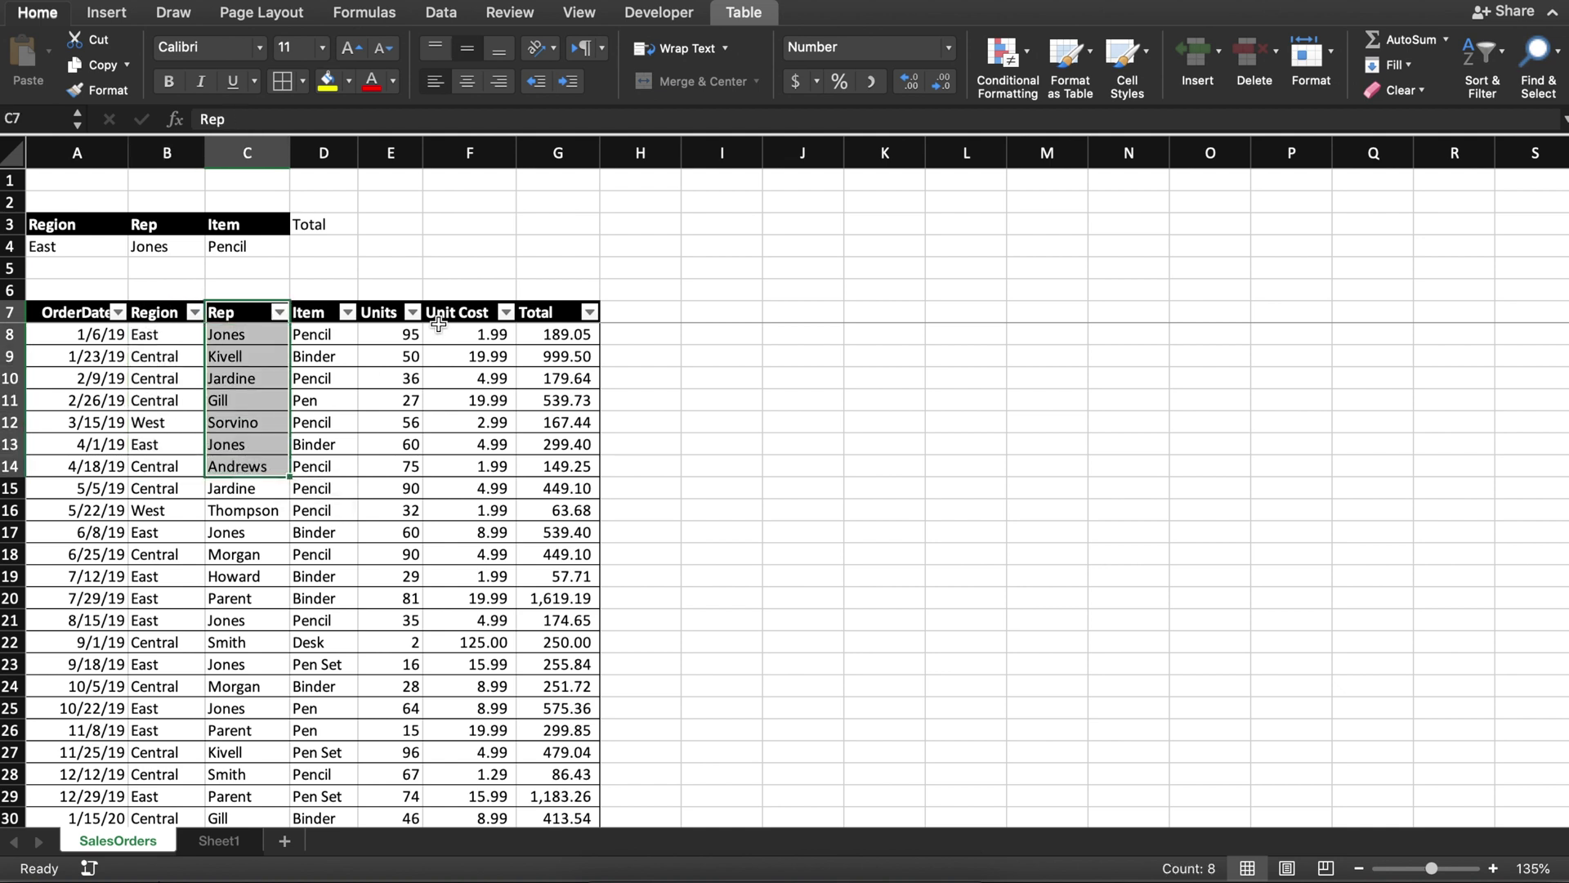
click(331, 375)
drag(325, 318, 326, 397)
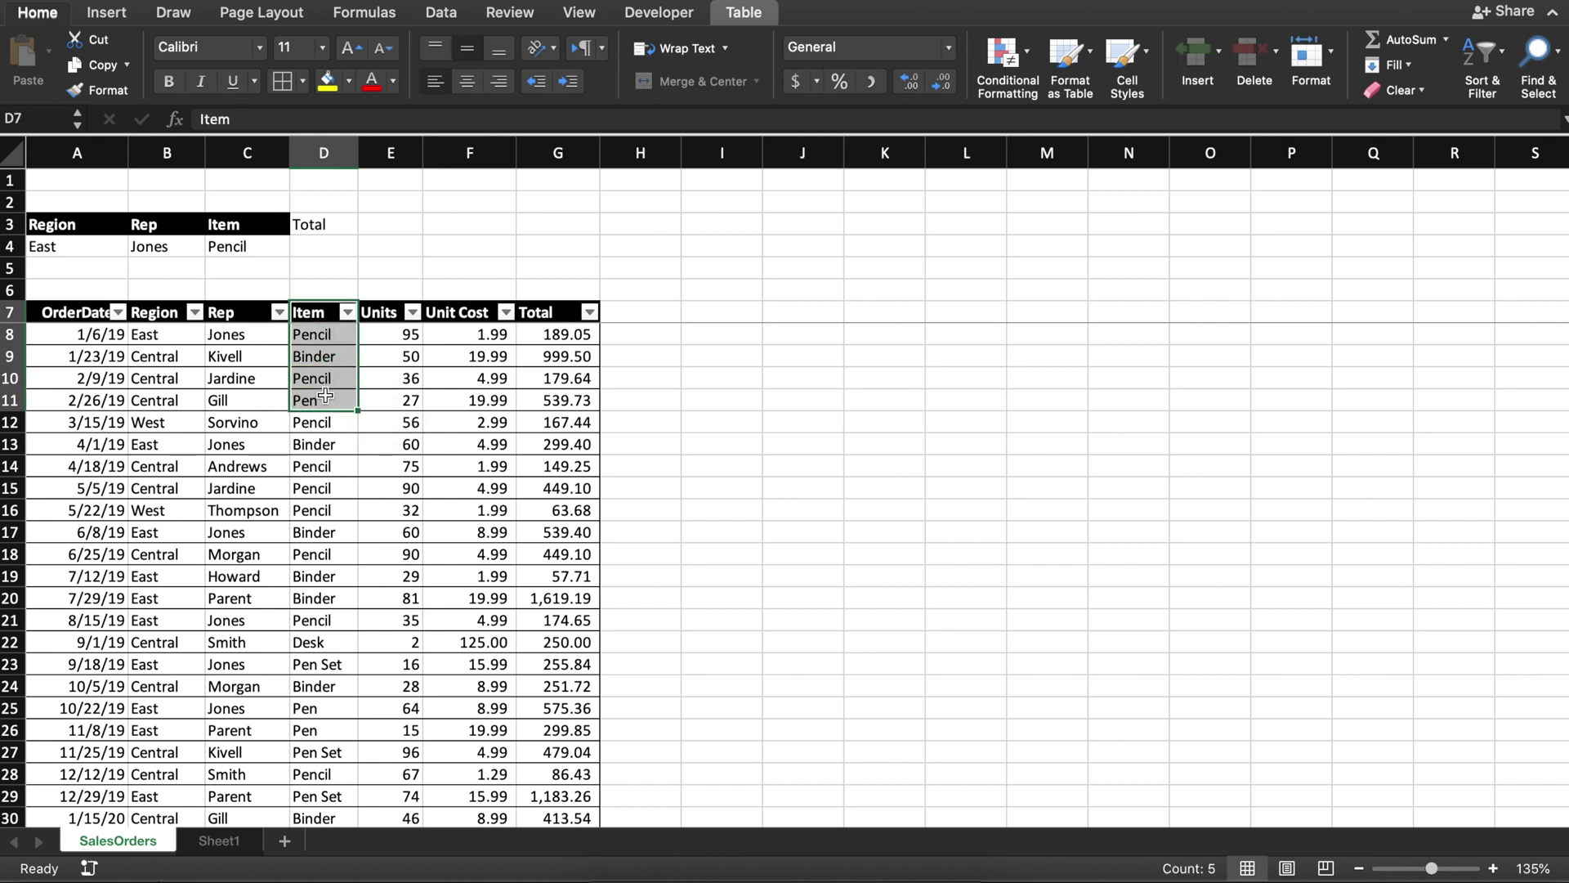
click(253, 398)
click(189, 397)
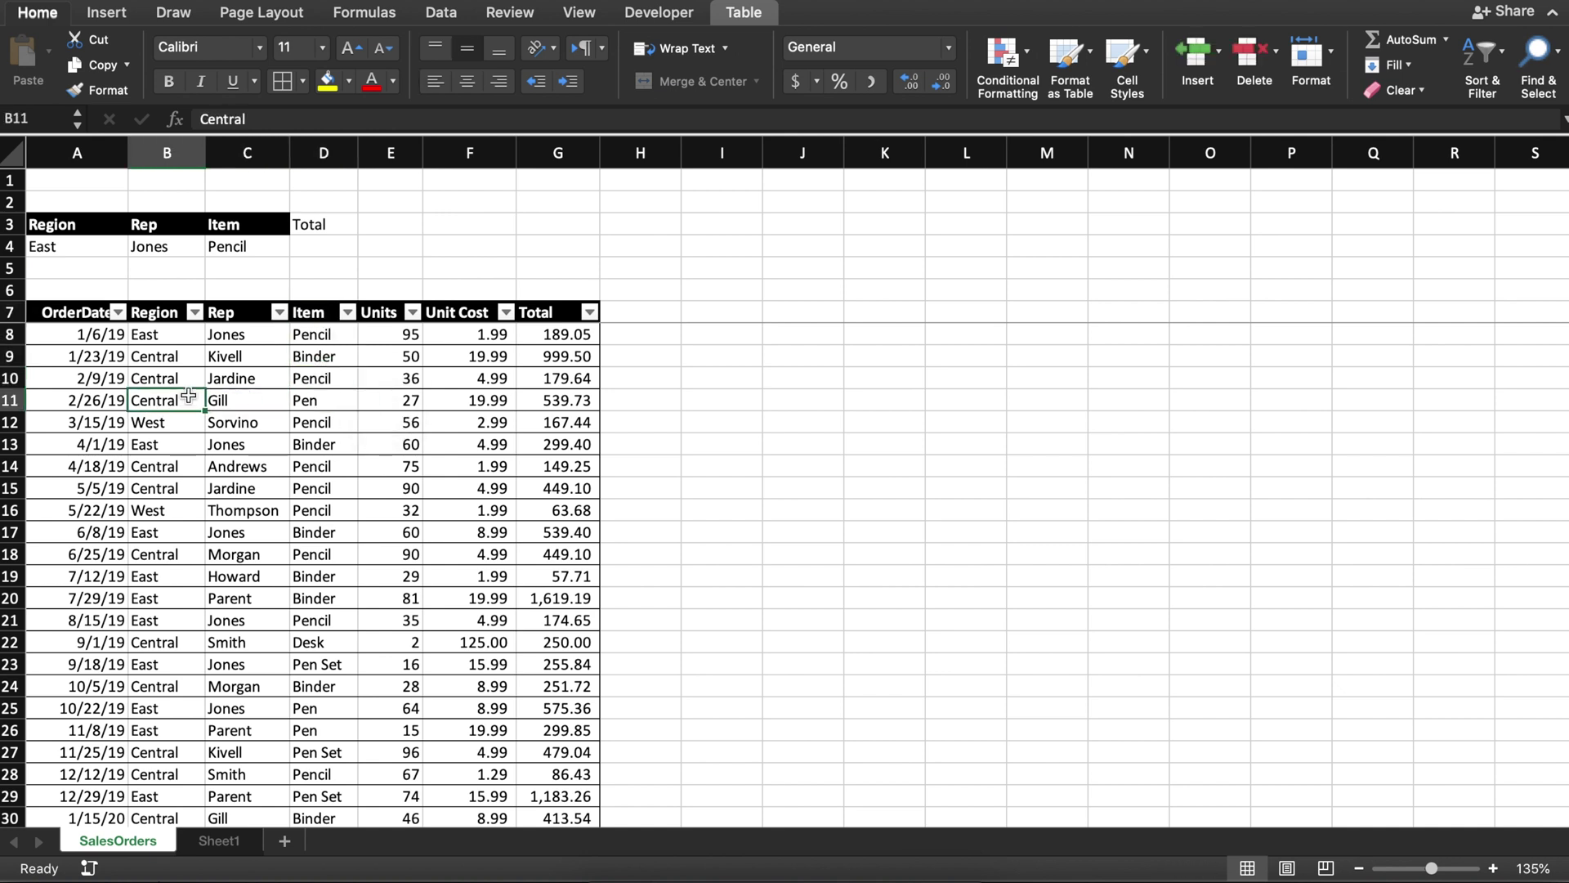
click(90, 380)
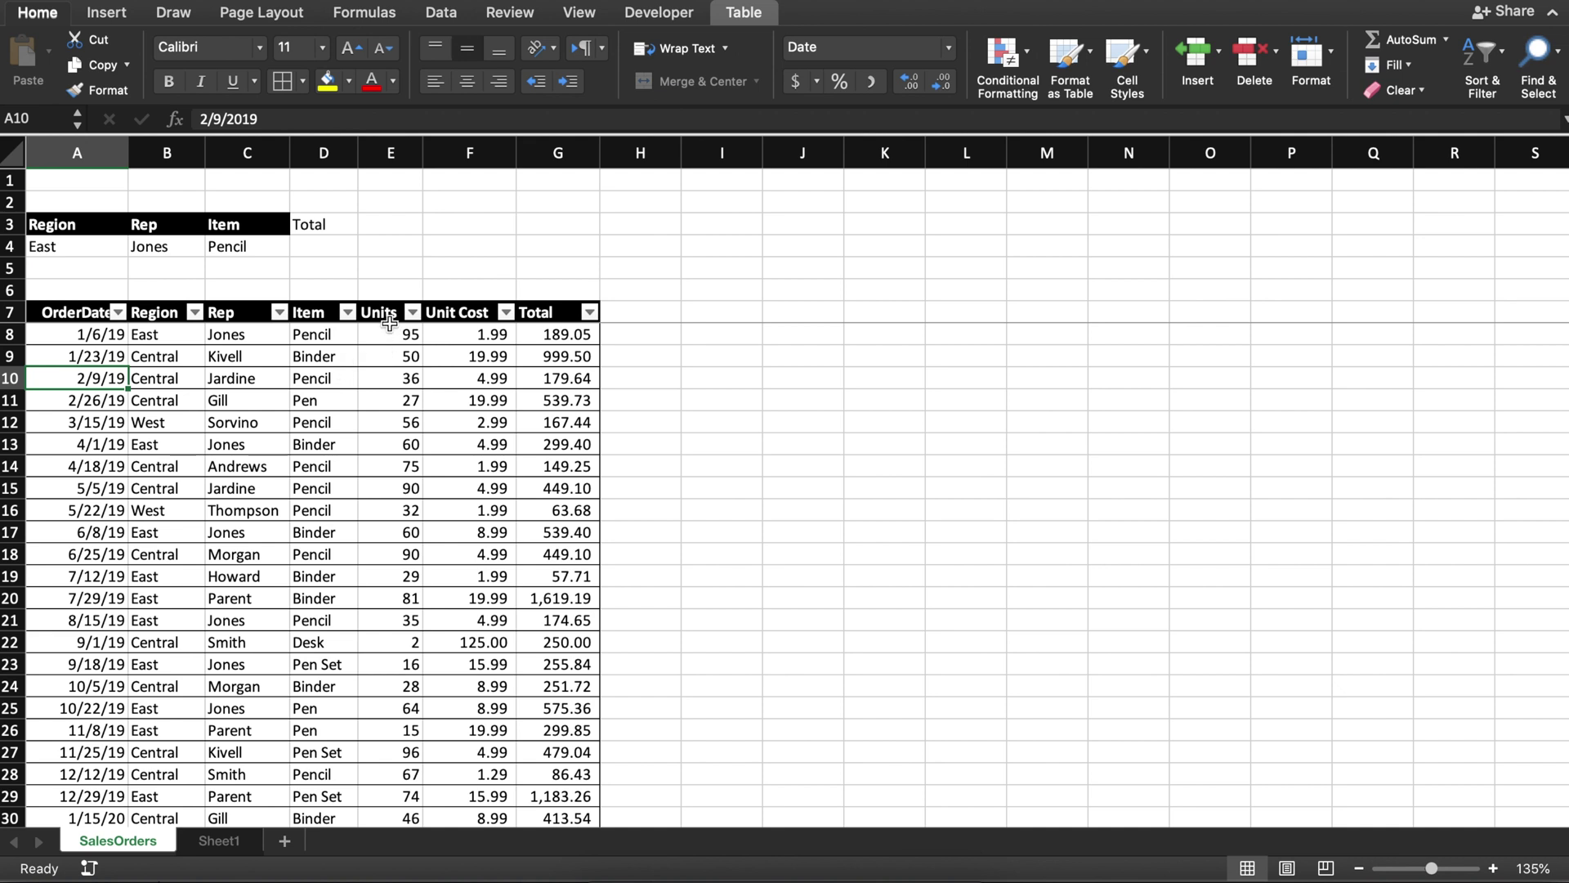
drag(392, 331, 389, 420)
drag(455, 320, 455, 364)
click(400, 356)
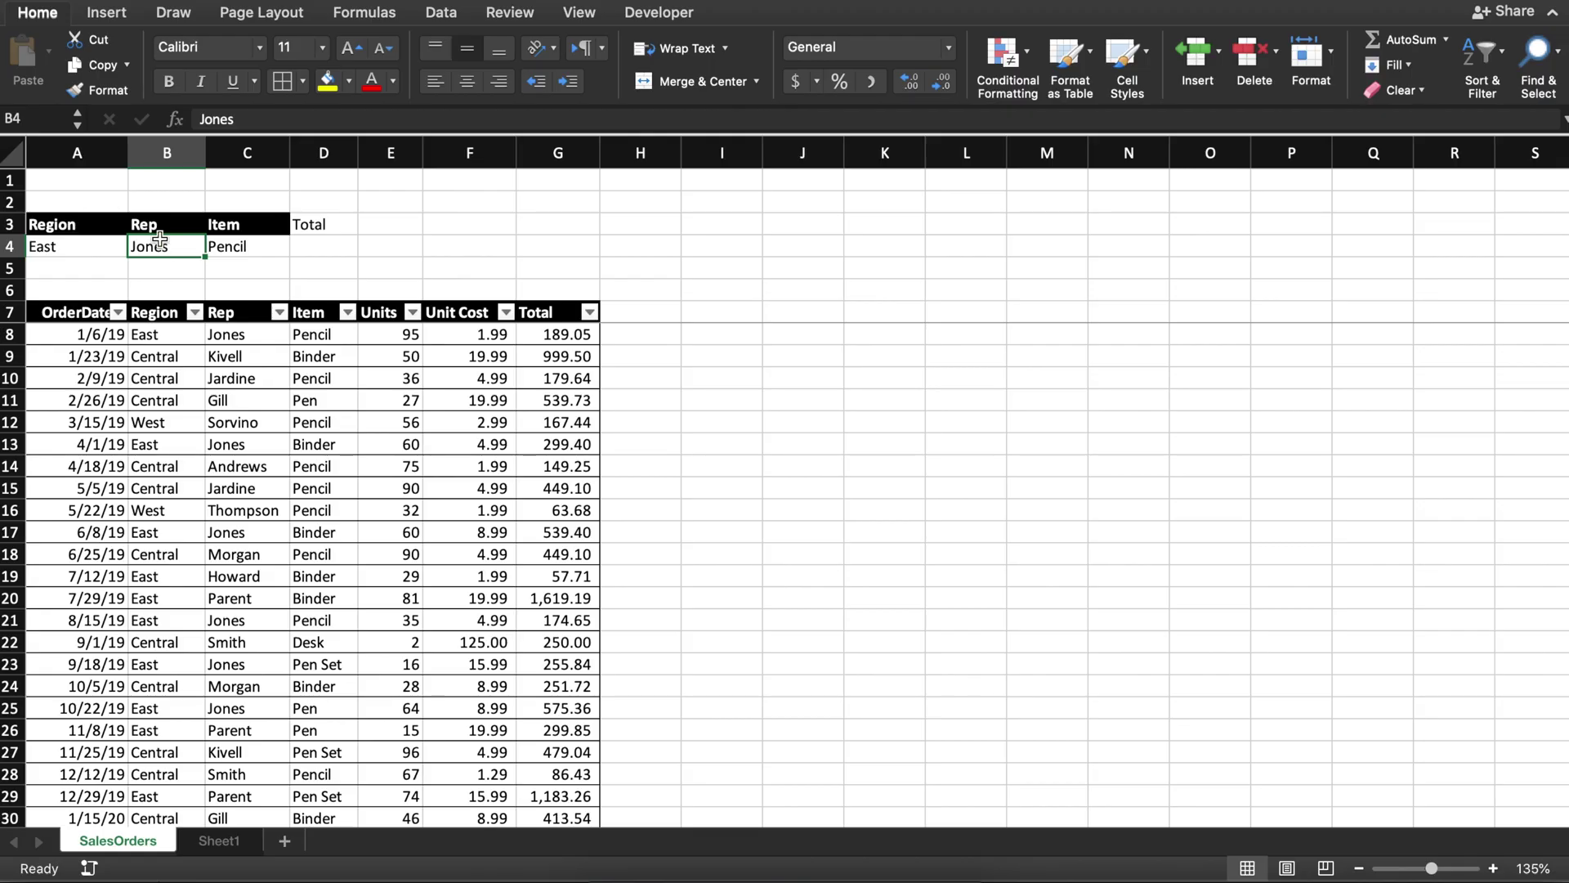
Step: Filter the Region column to show only East rows, excluding West and Central
click(196, 313)
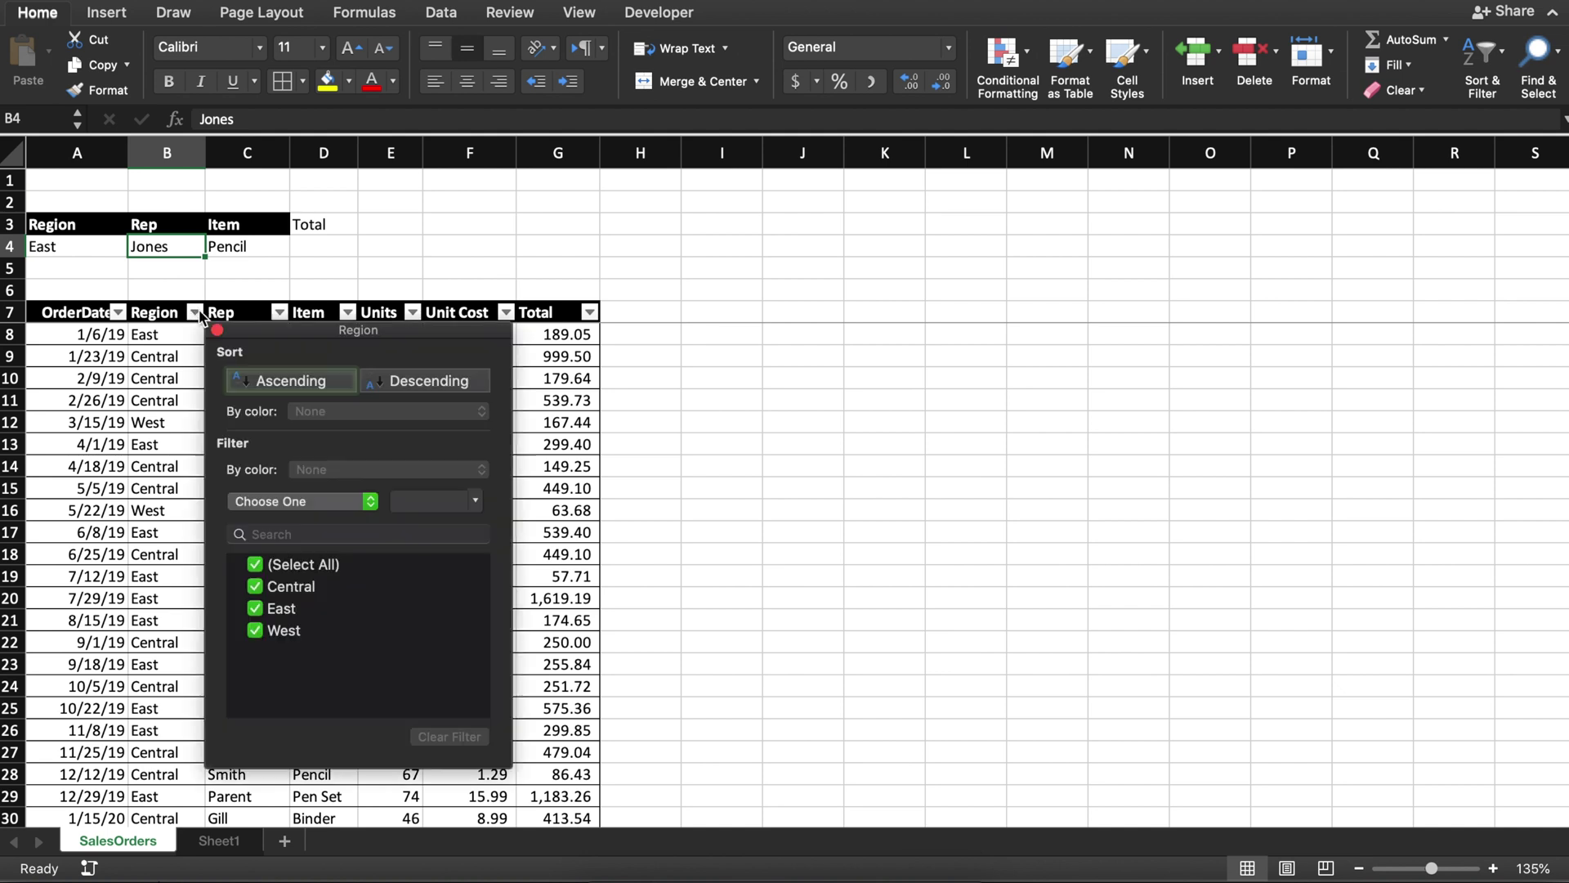
click(275, 627)
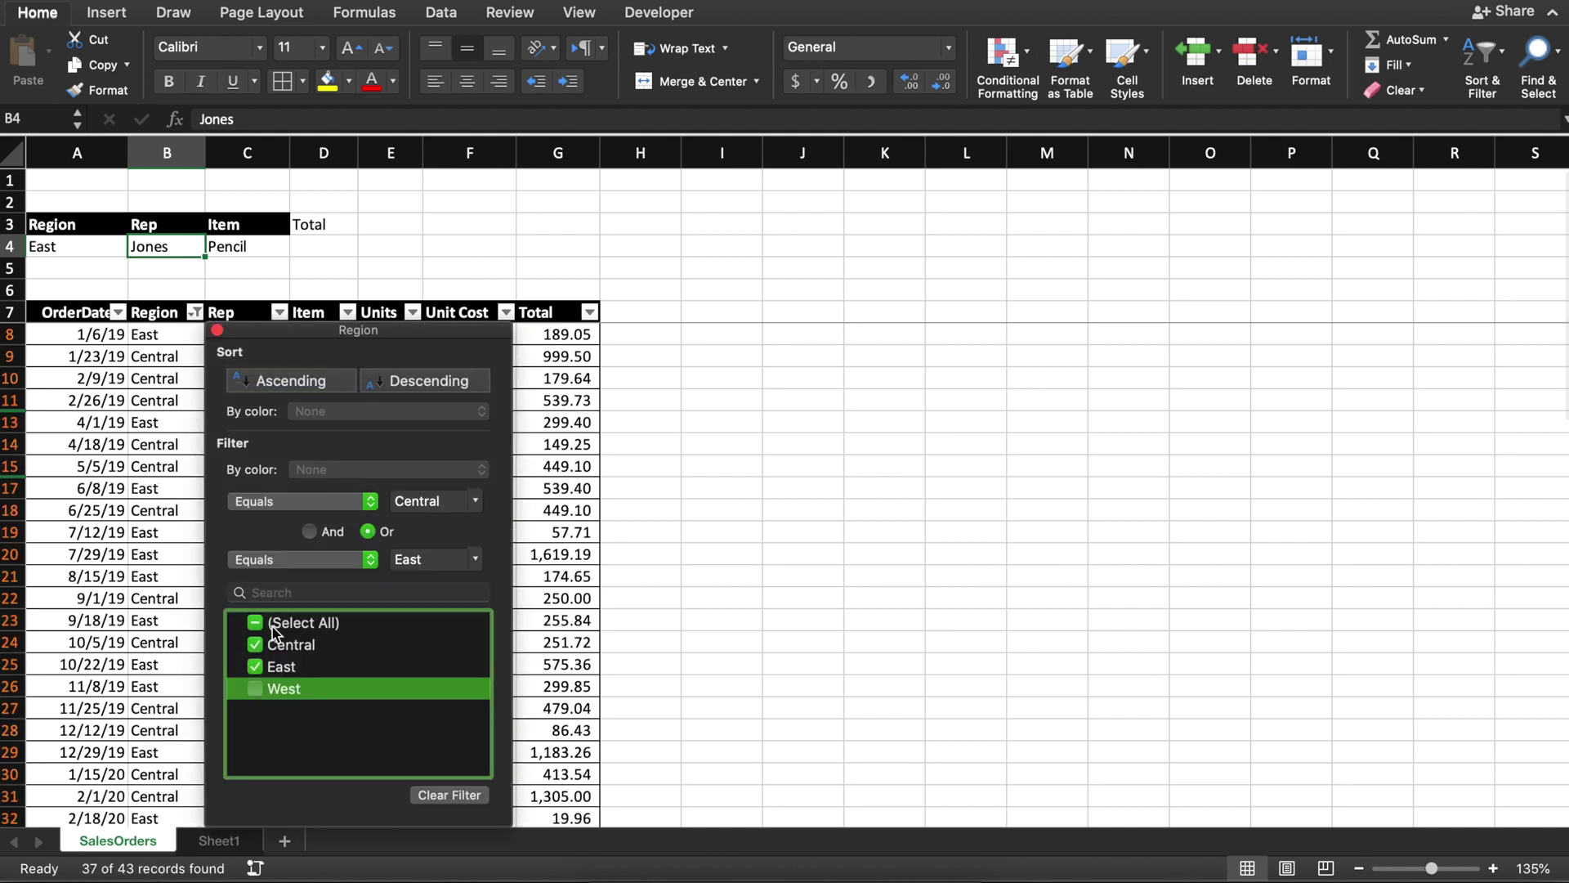
click(277, 647)
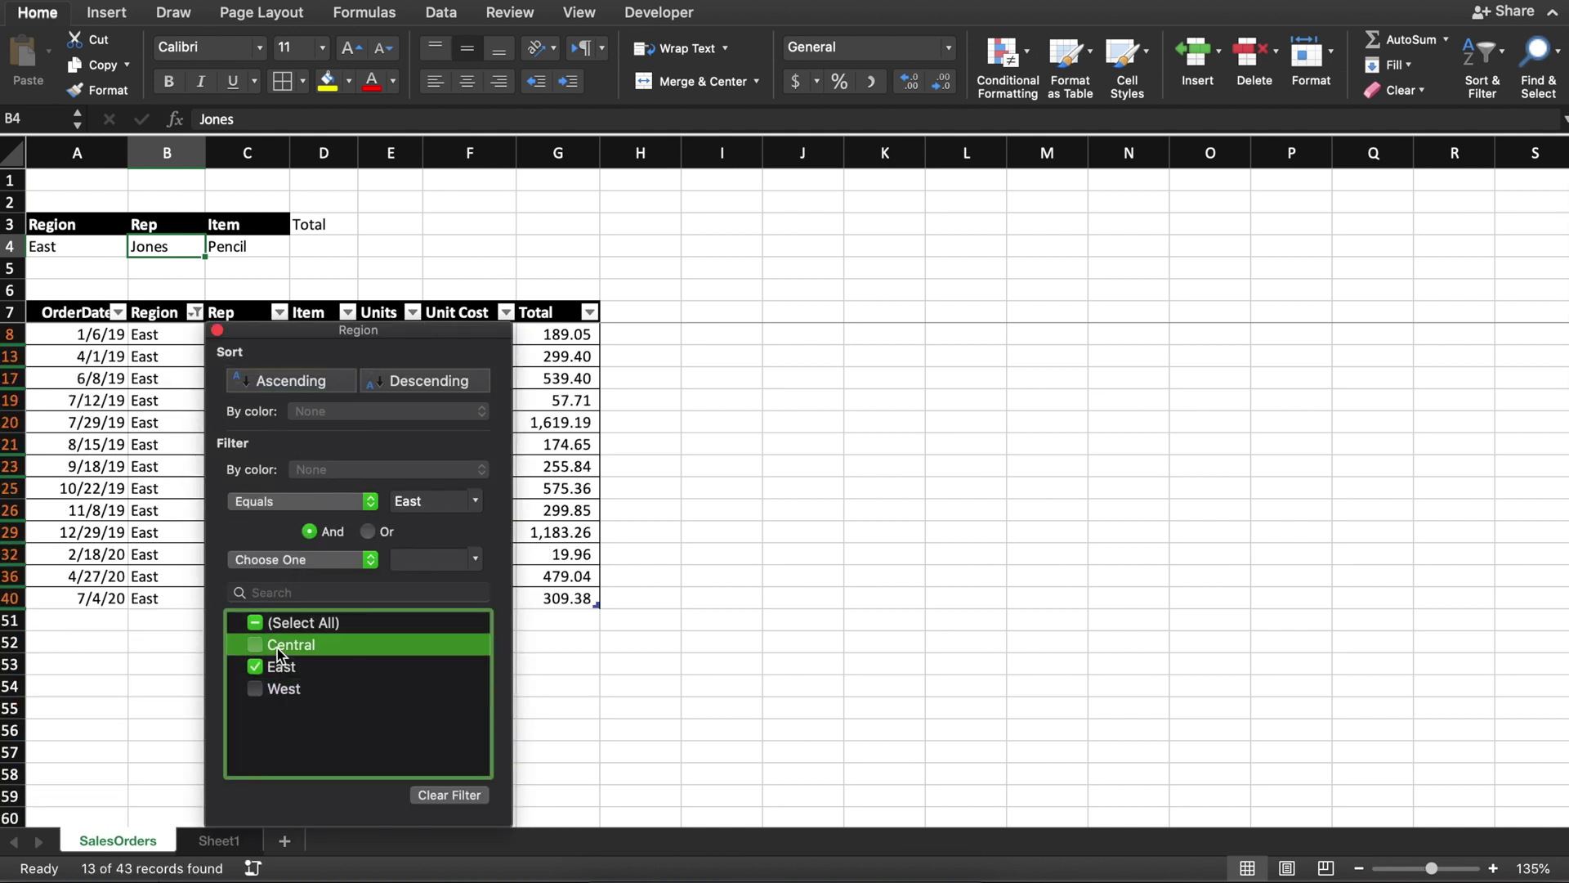
click(655, 556)
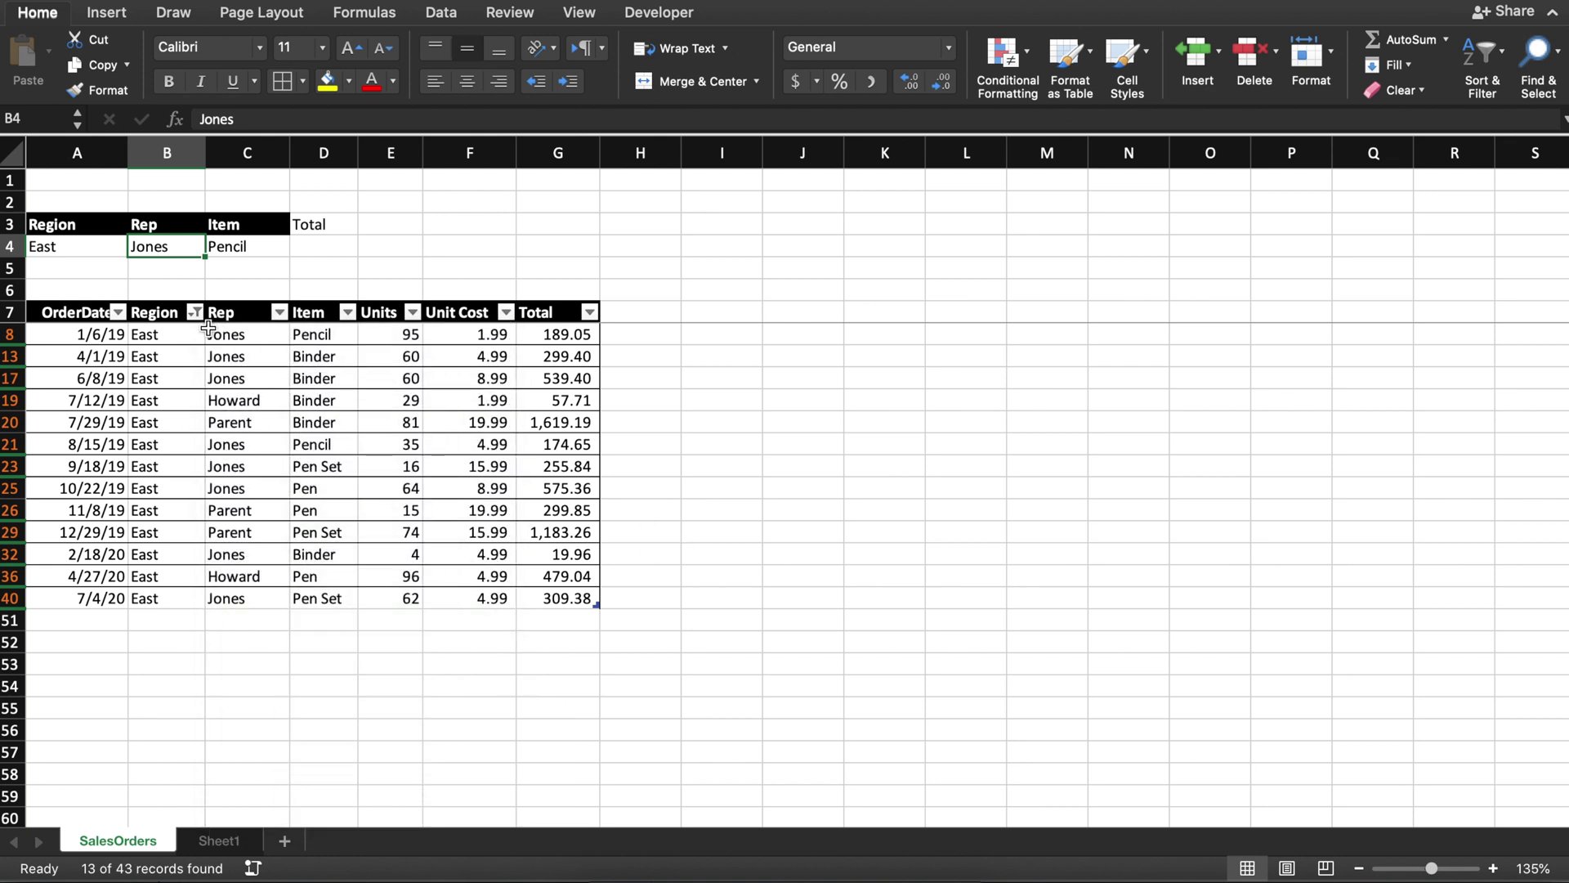
Step: Filter the Rep column to keep only the chosen rep
click(280, 314)
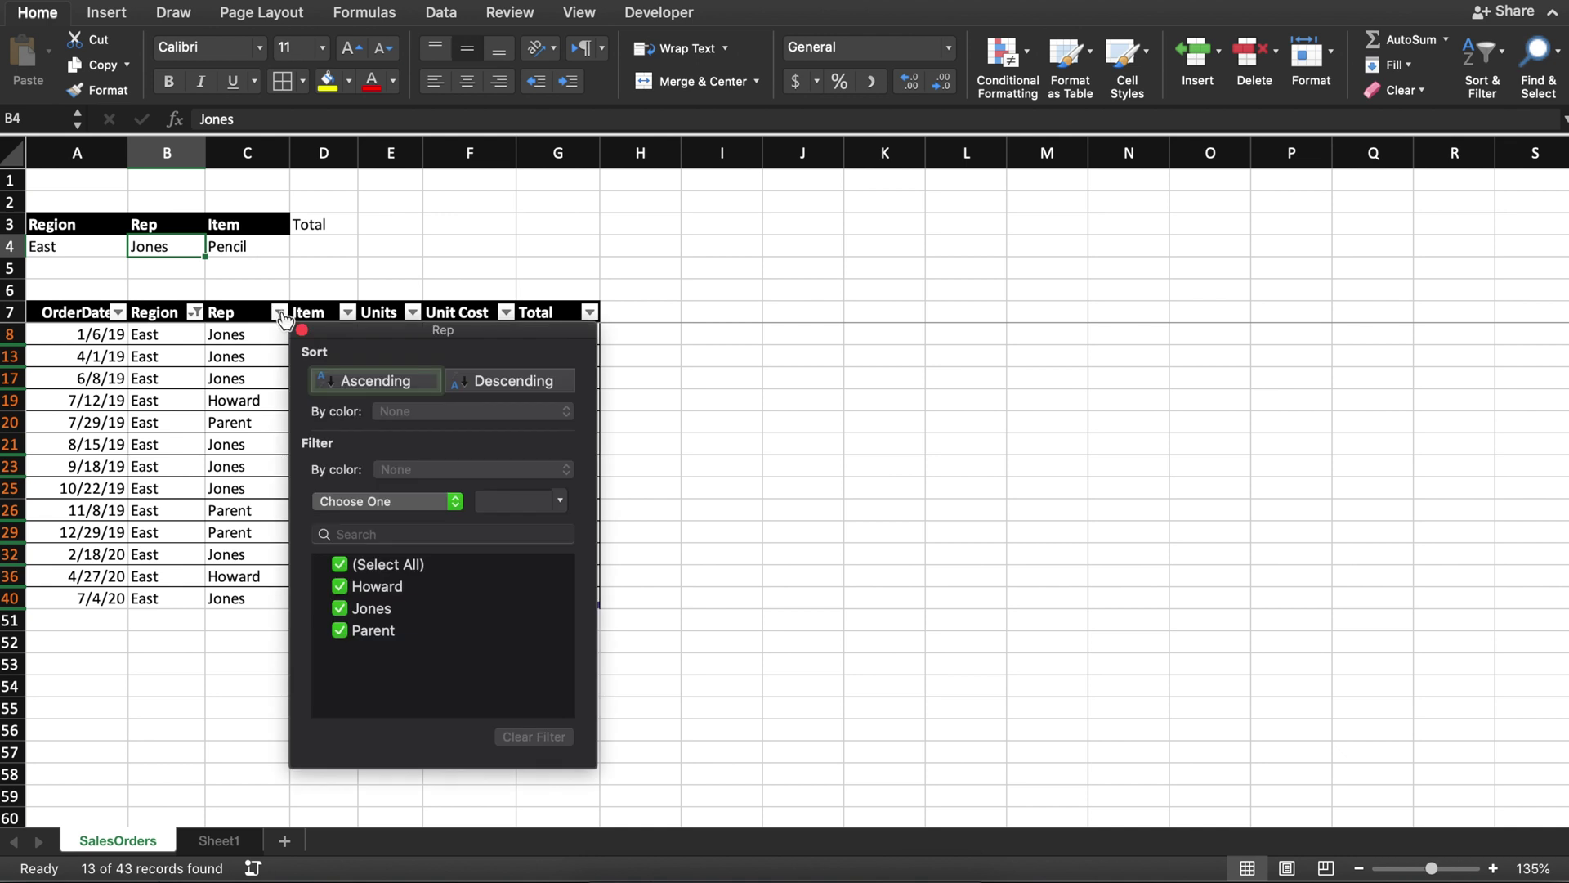
click(402, 573)
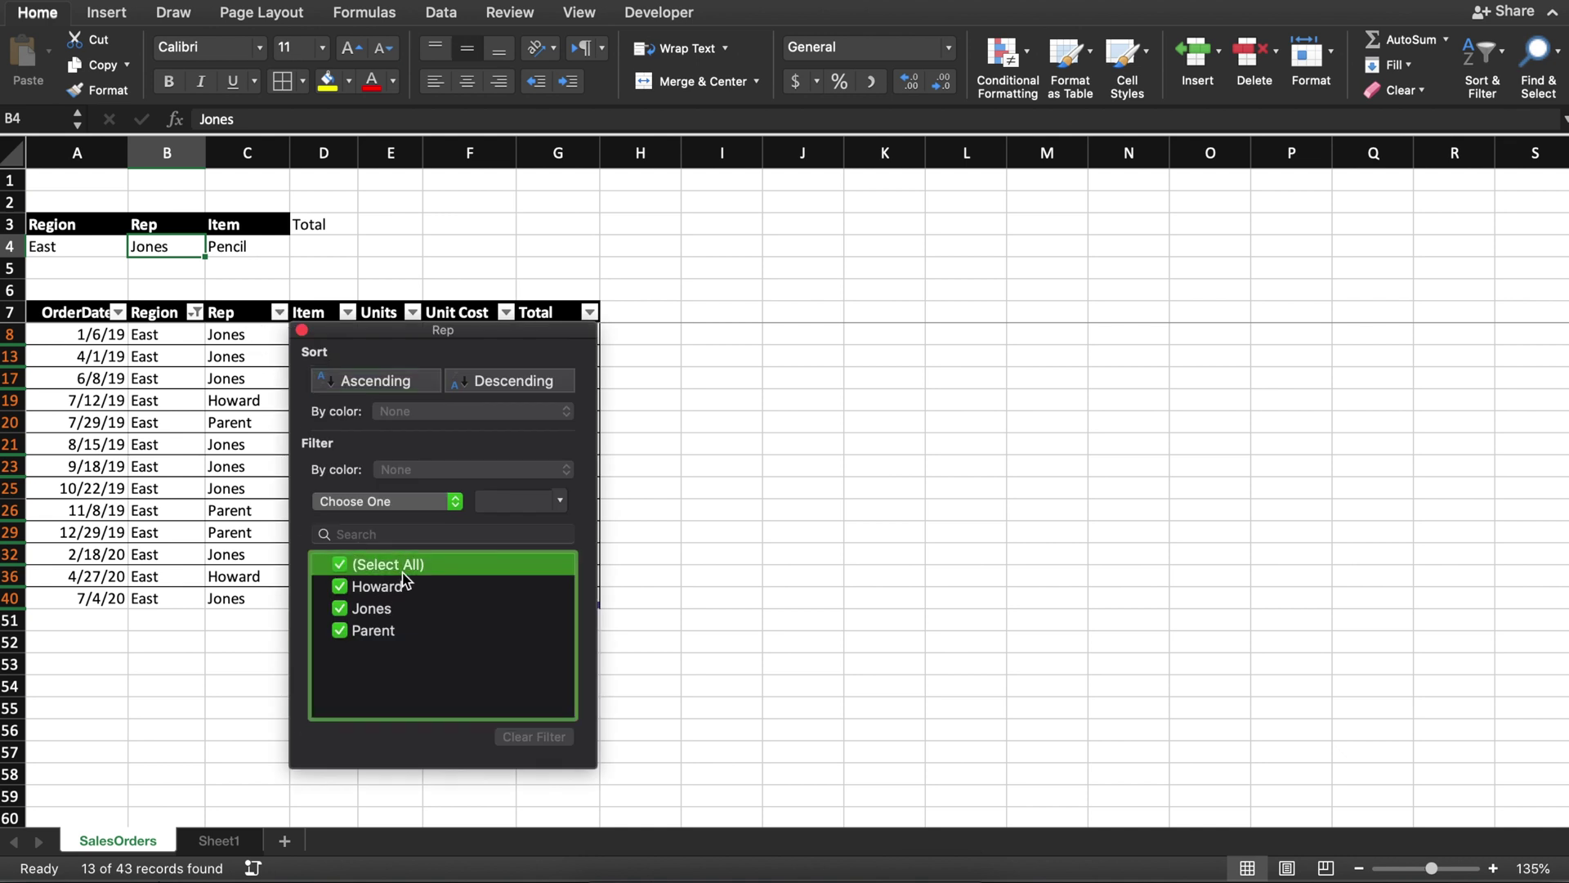
click(368, 606)
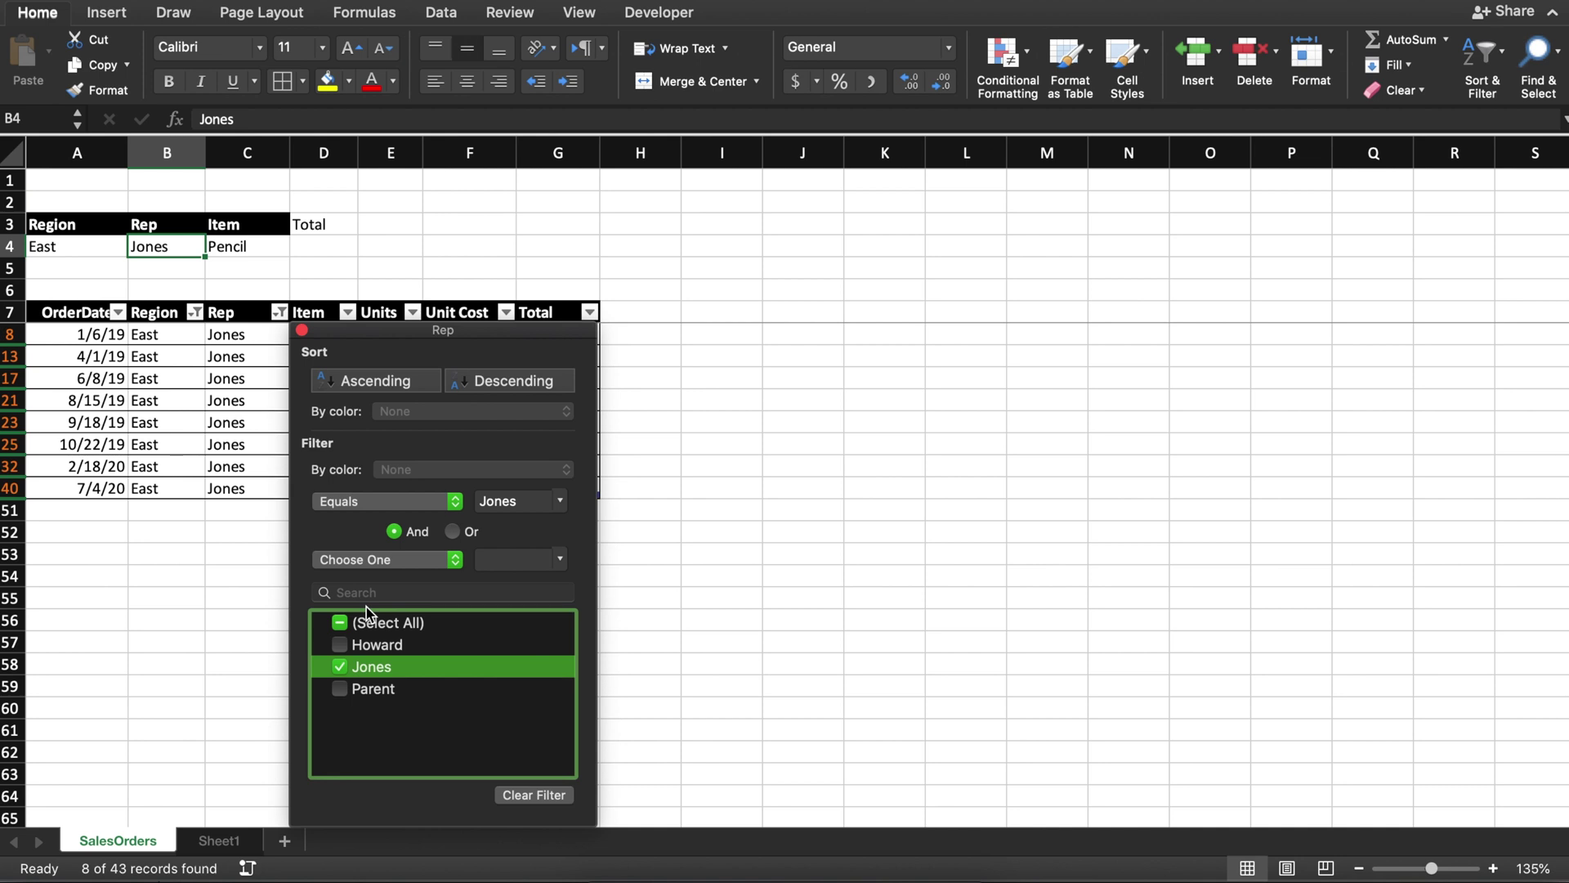
click(738, 733)
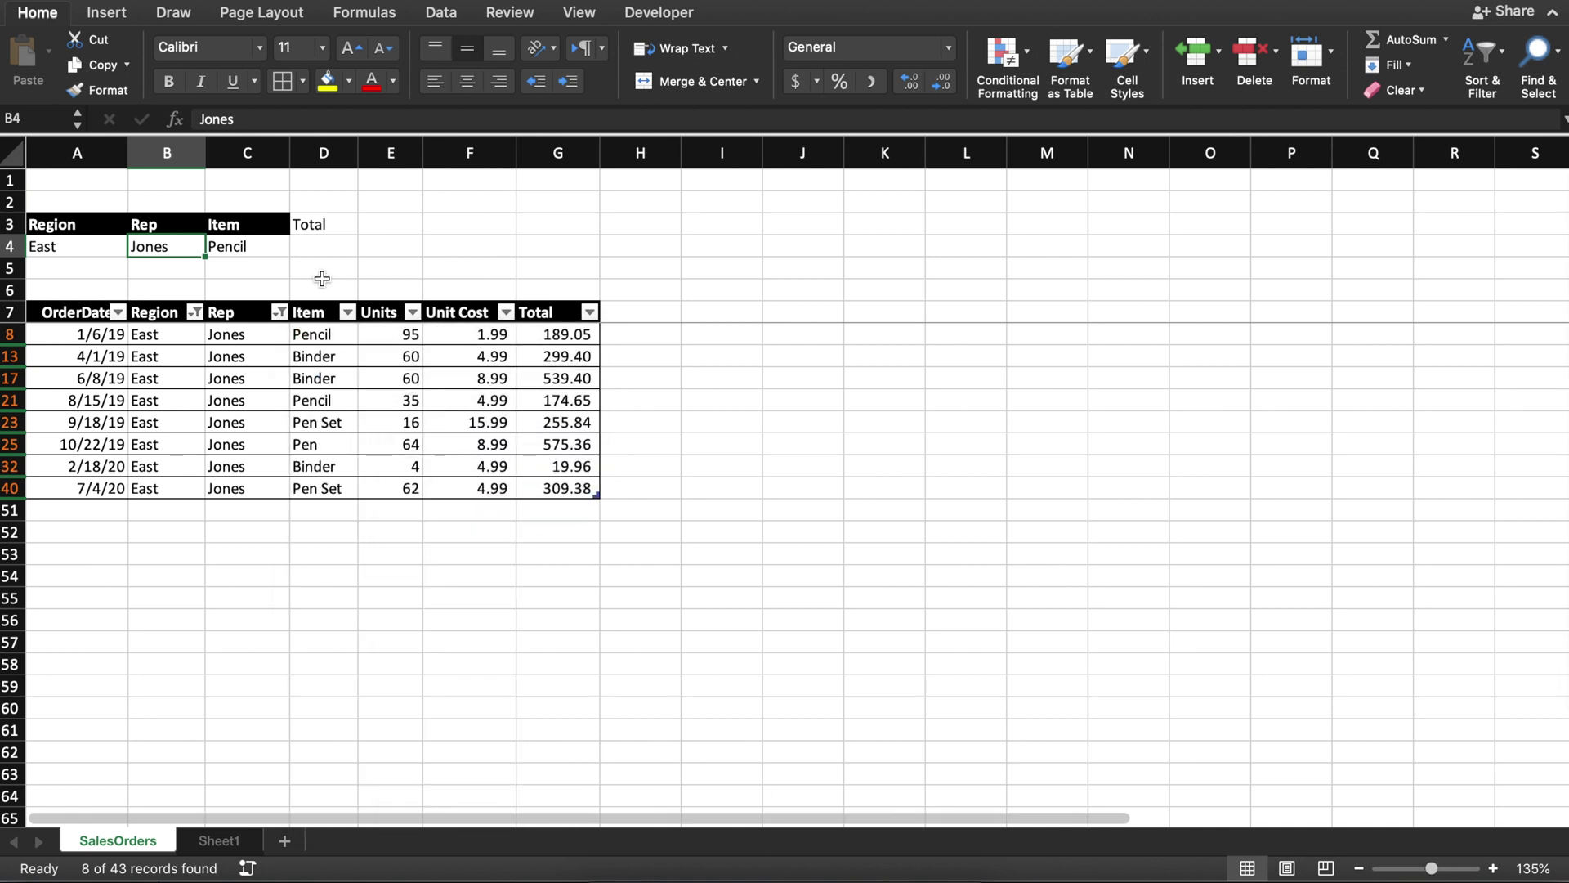
Step: Filter the Item column to Pencil only, then select the two remaining Total values
click(239, 250)
click(348, 312)
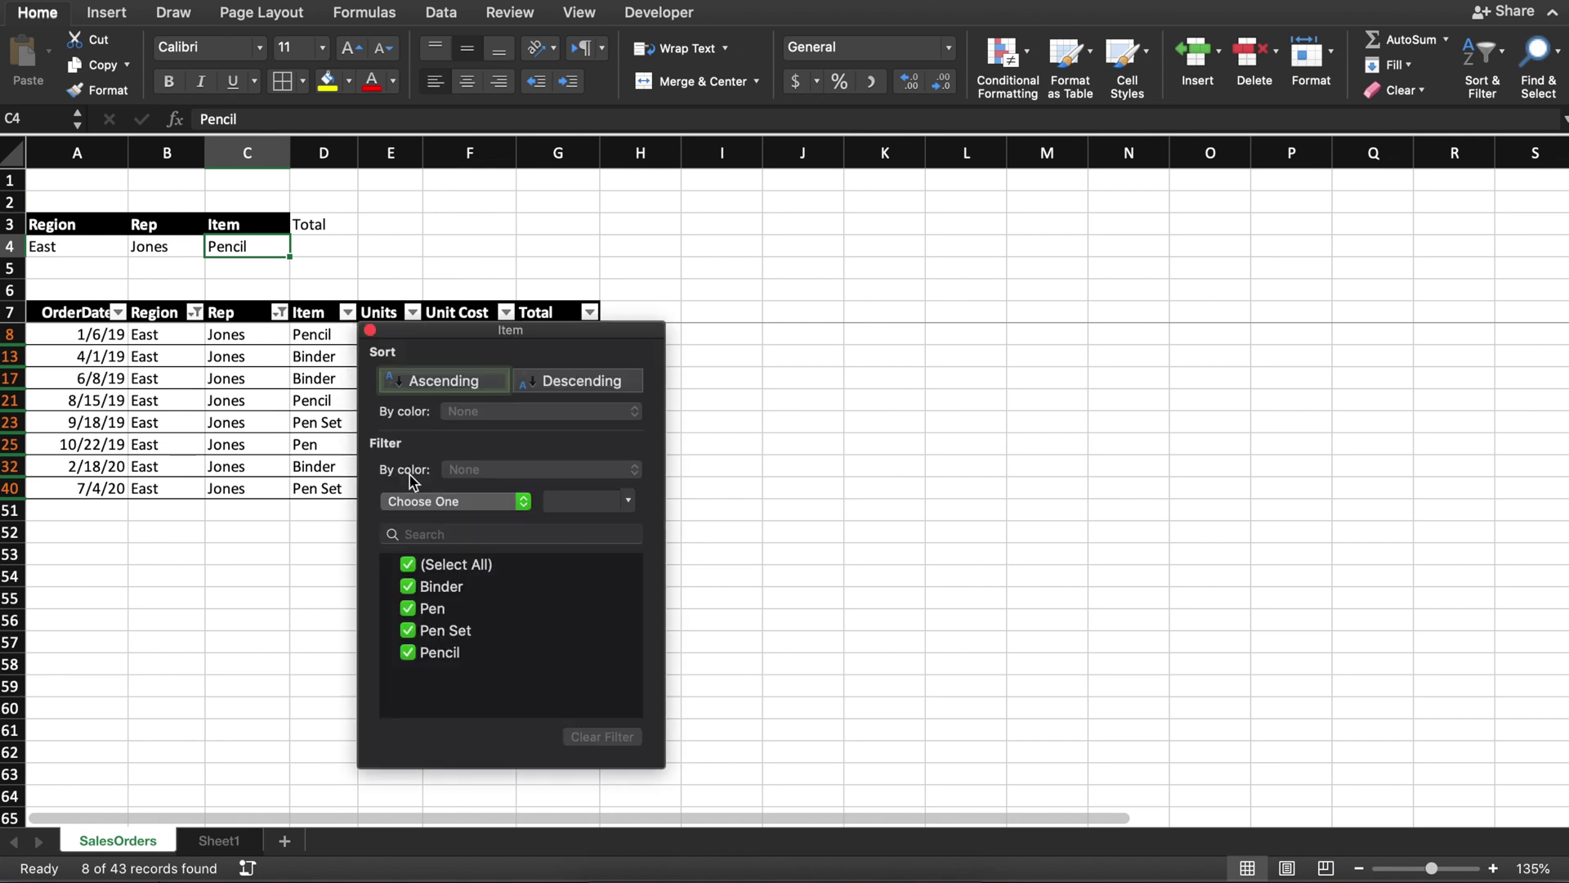
click(463, 565)
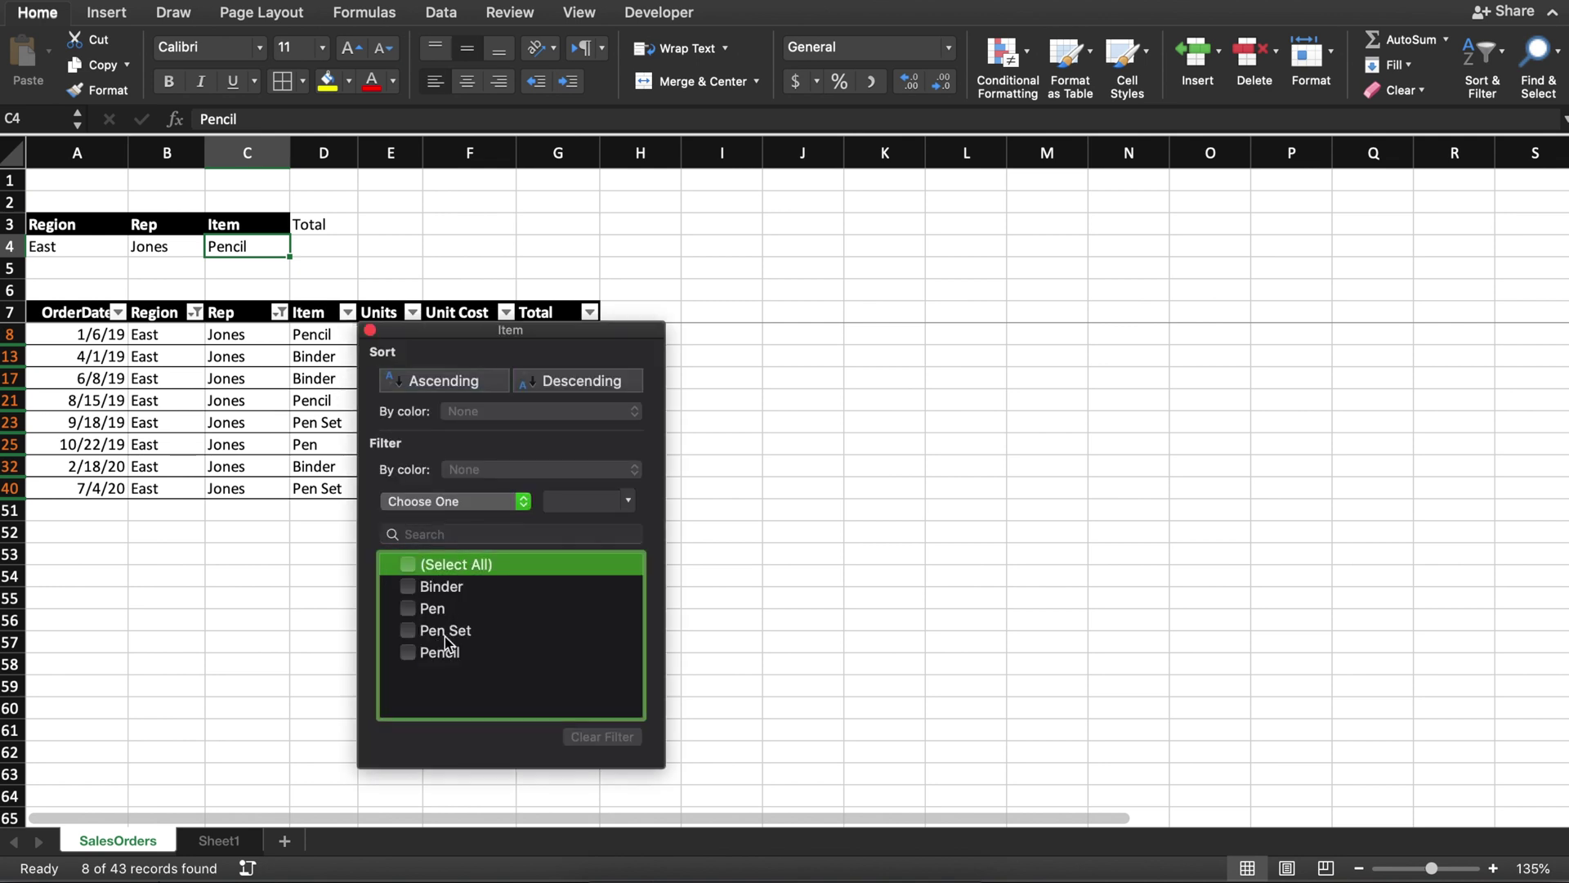
click(430, 654)
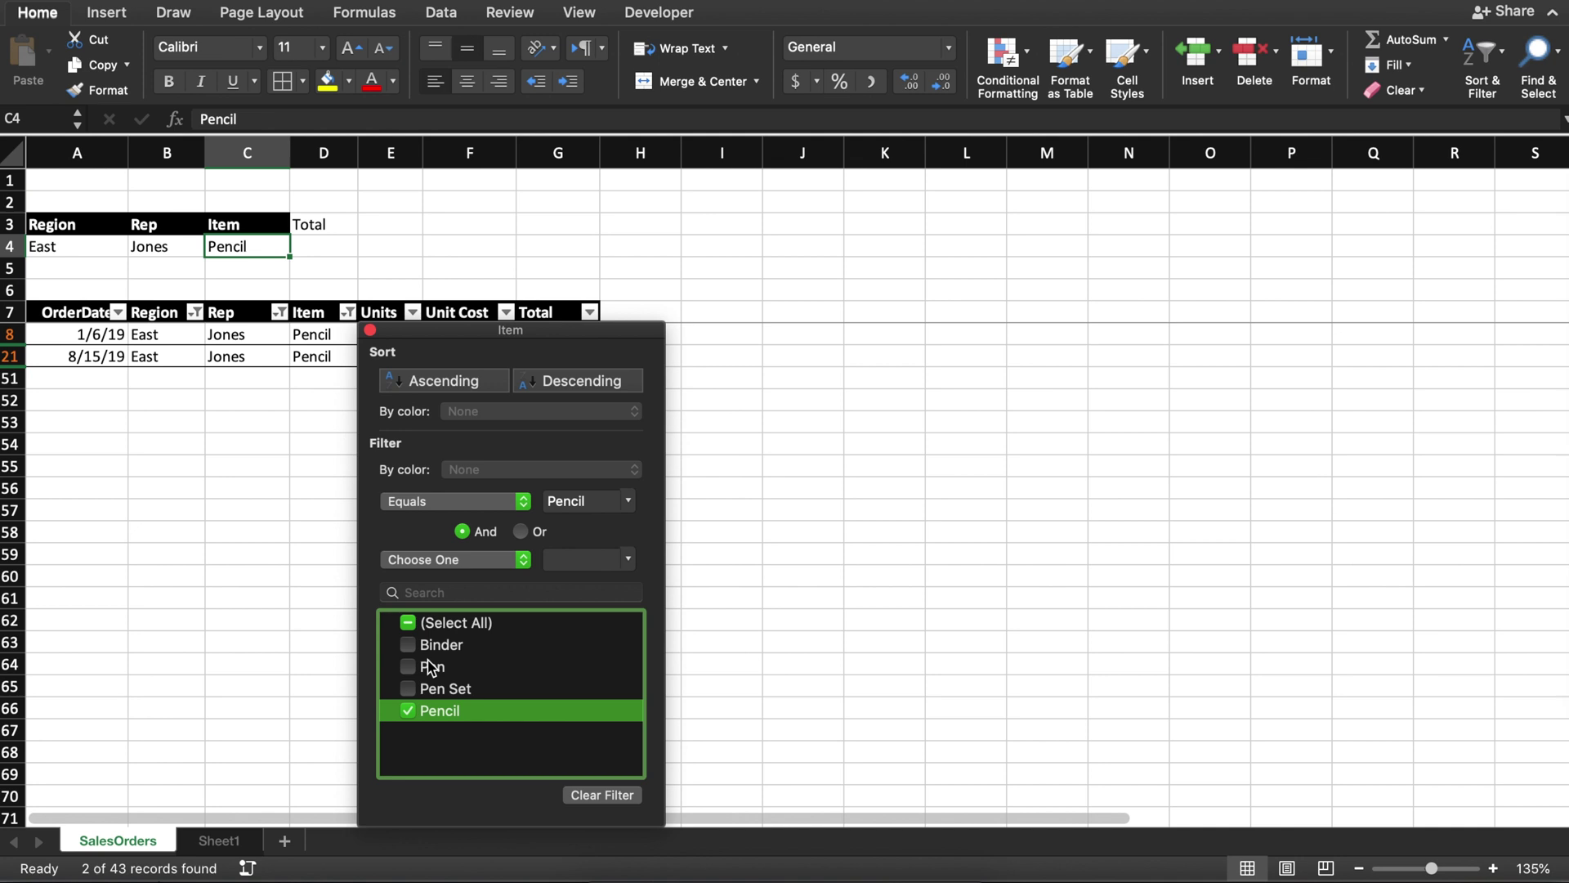
click(679, 659)
click(688, 598)
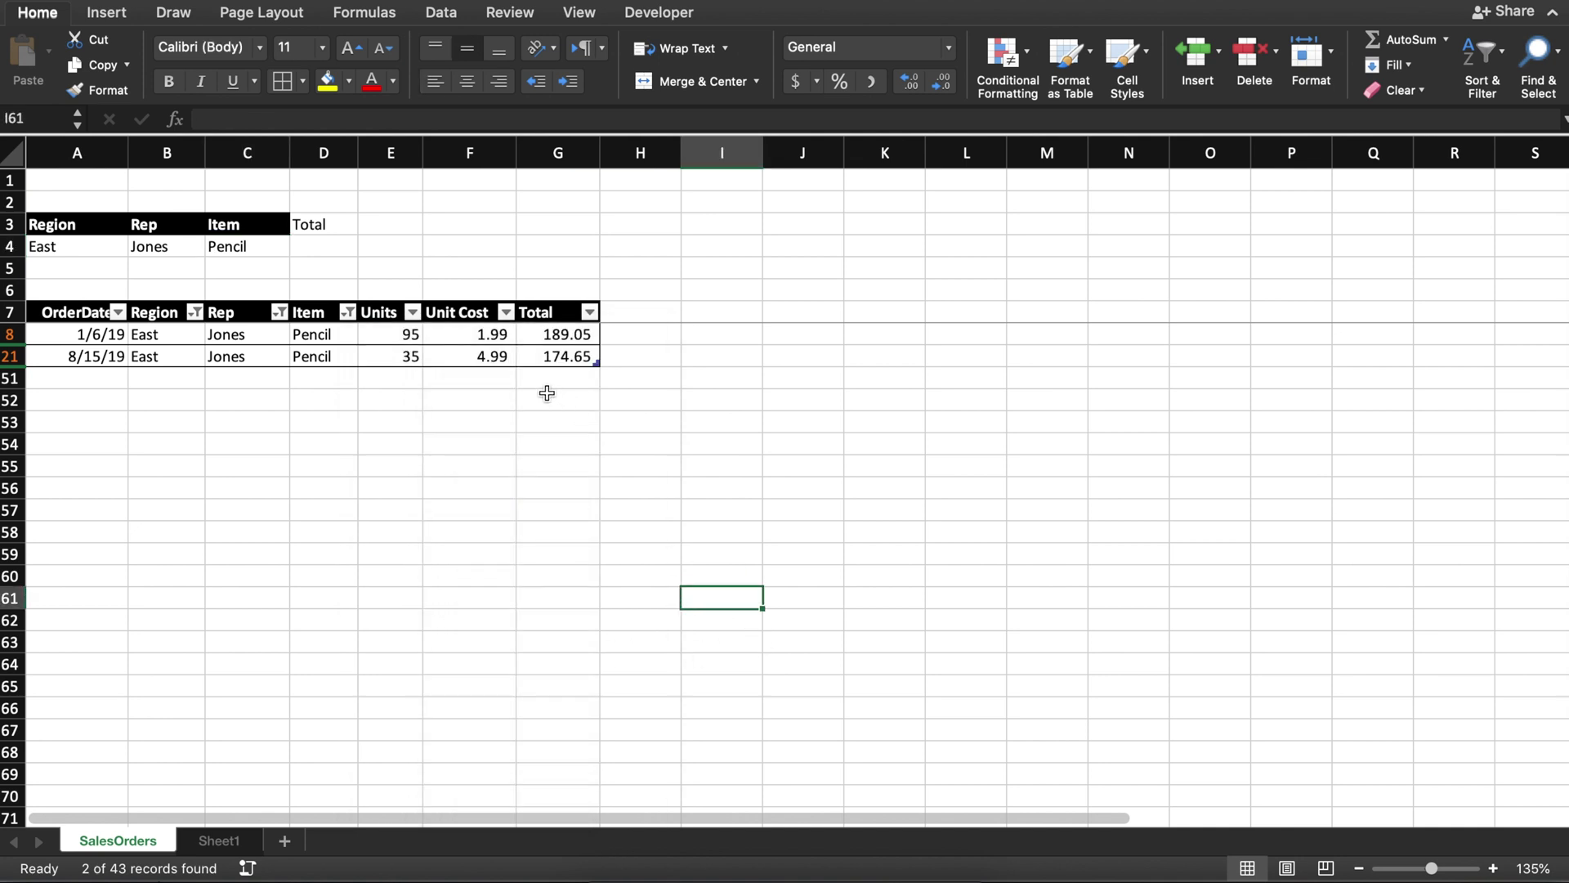
drag(561, 338, 561, 357)
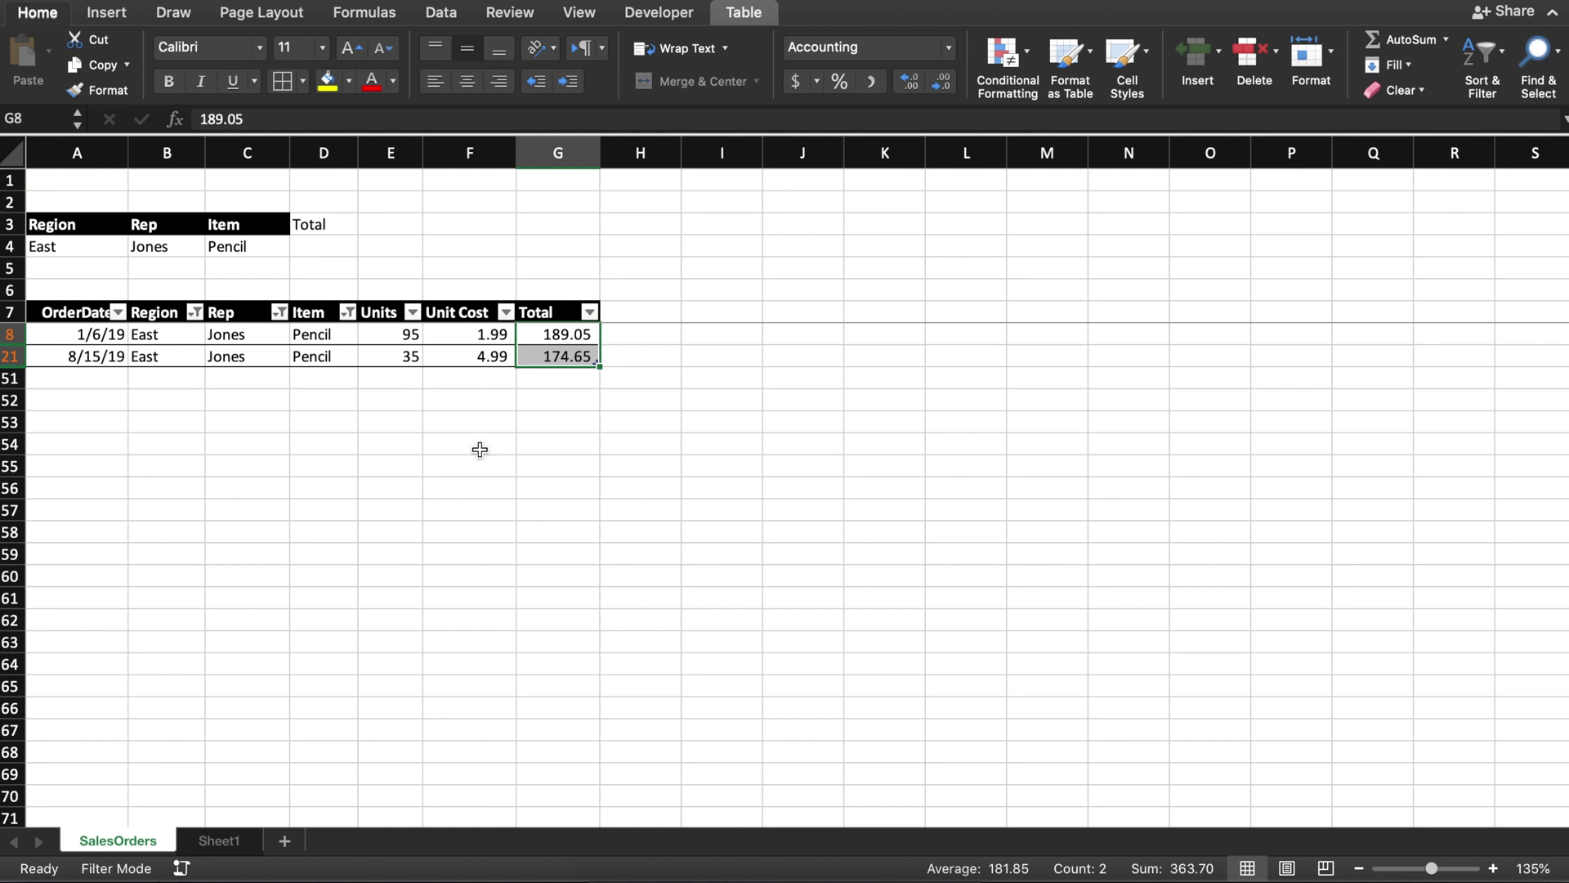
Step: Clear all filters from the SalesOrders table using the Sort & Filter menu
click(282, 312)
click(696, 480)
click(386, 399)
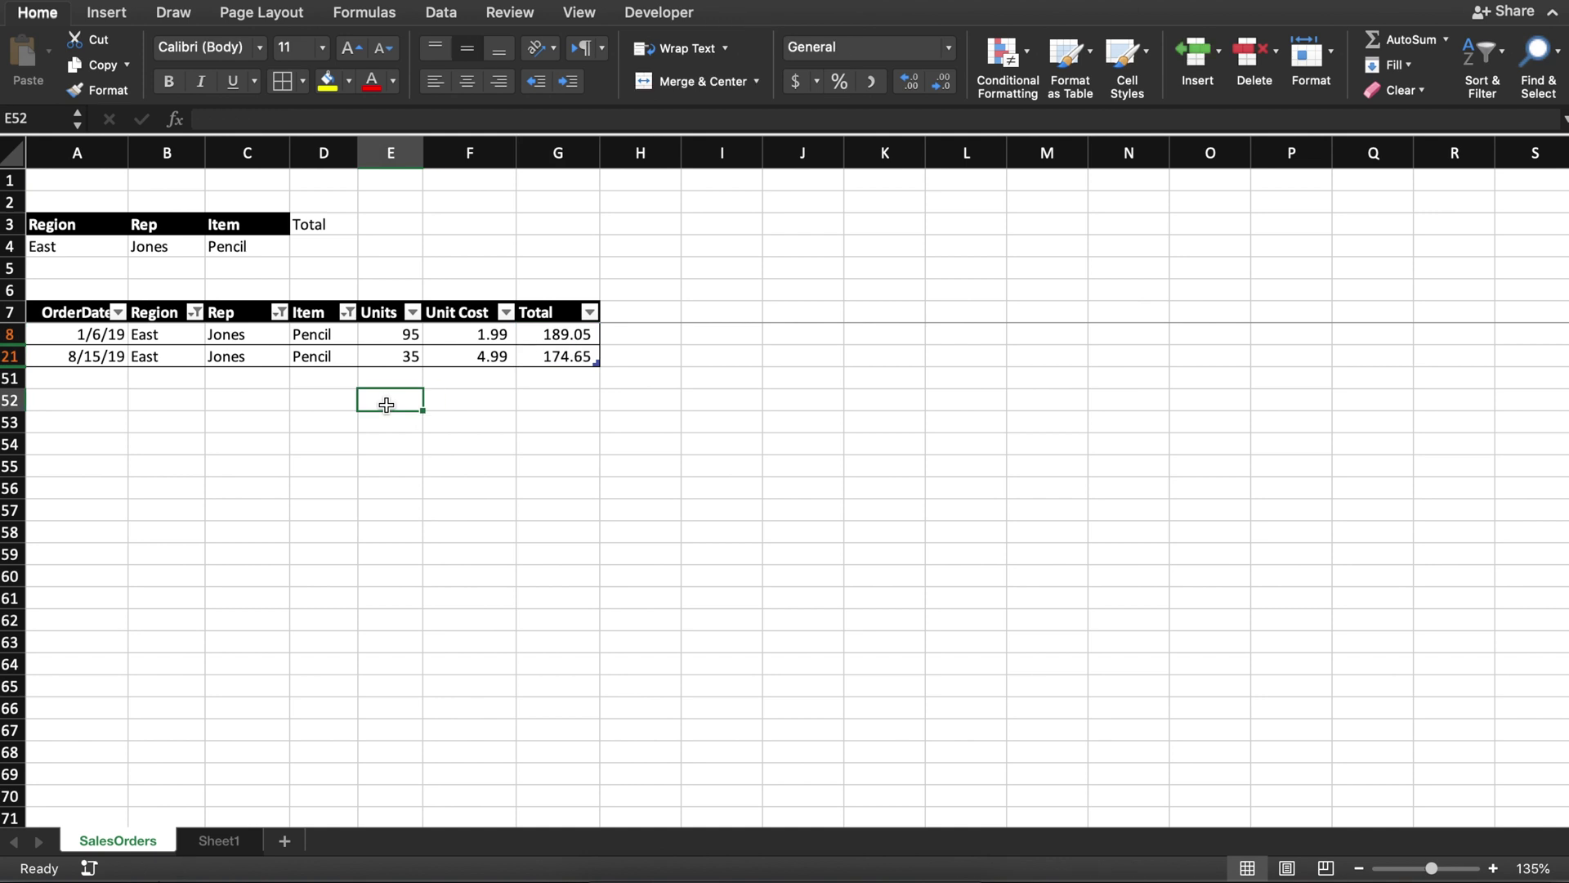
click(1485, 56)
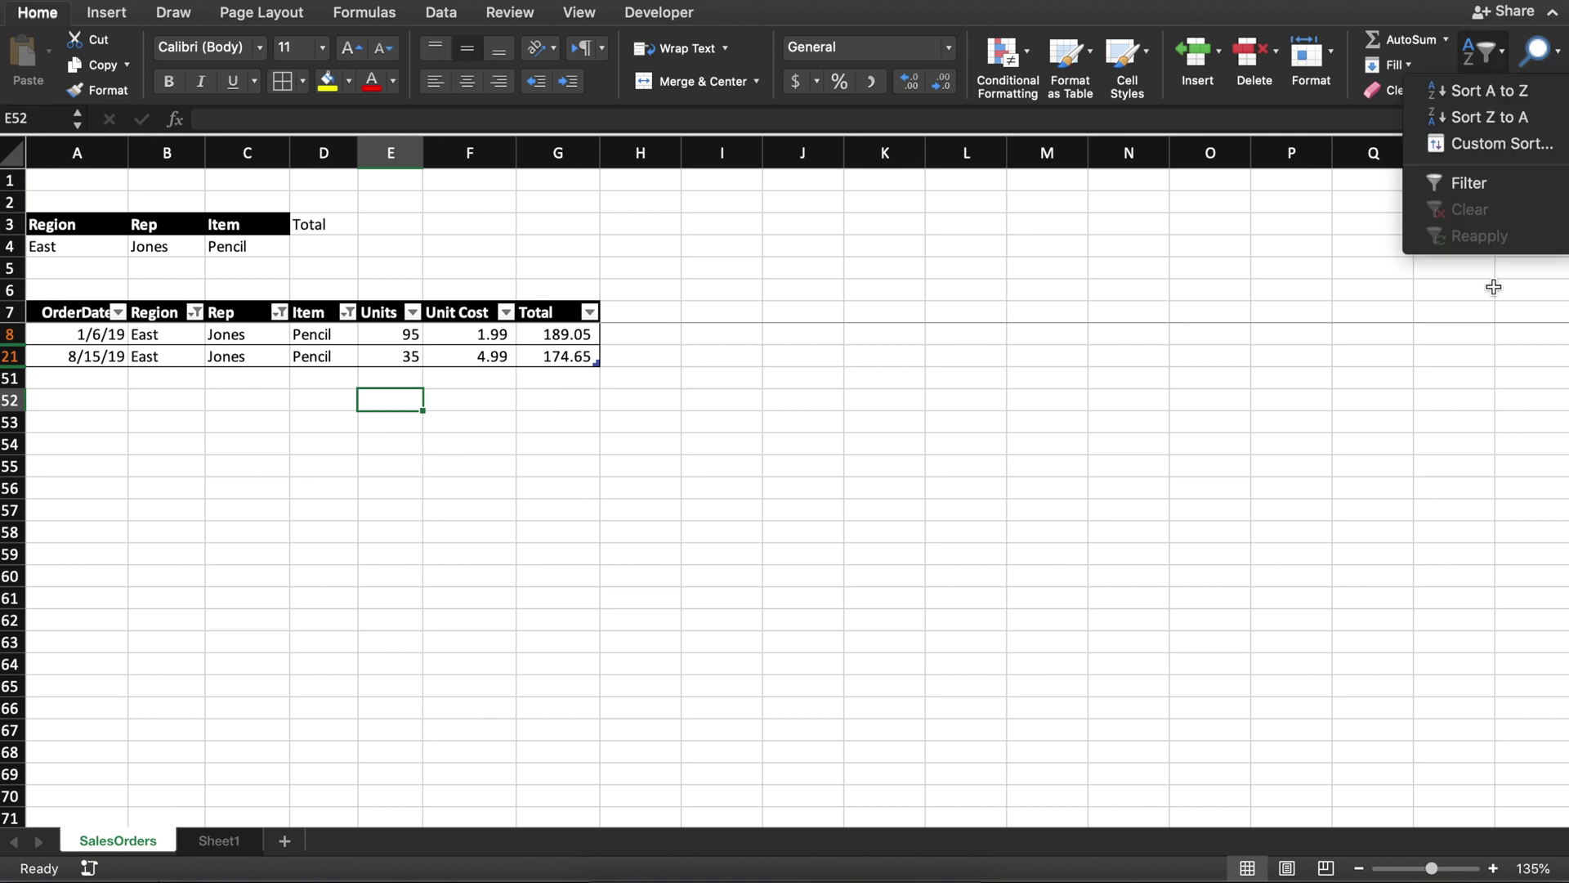
click(1510, 185)
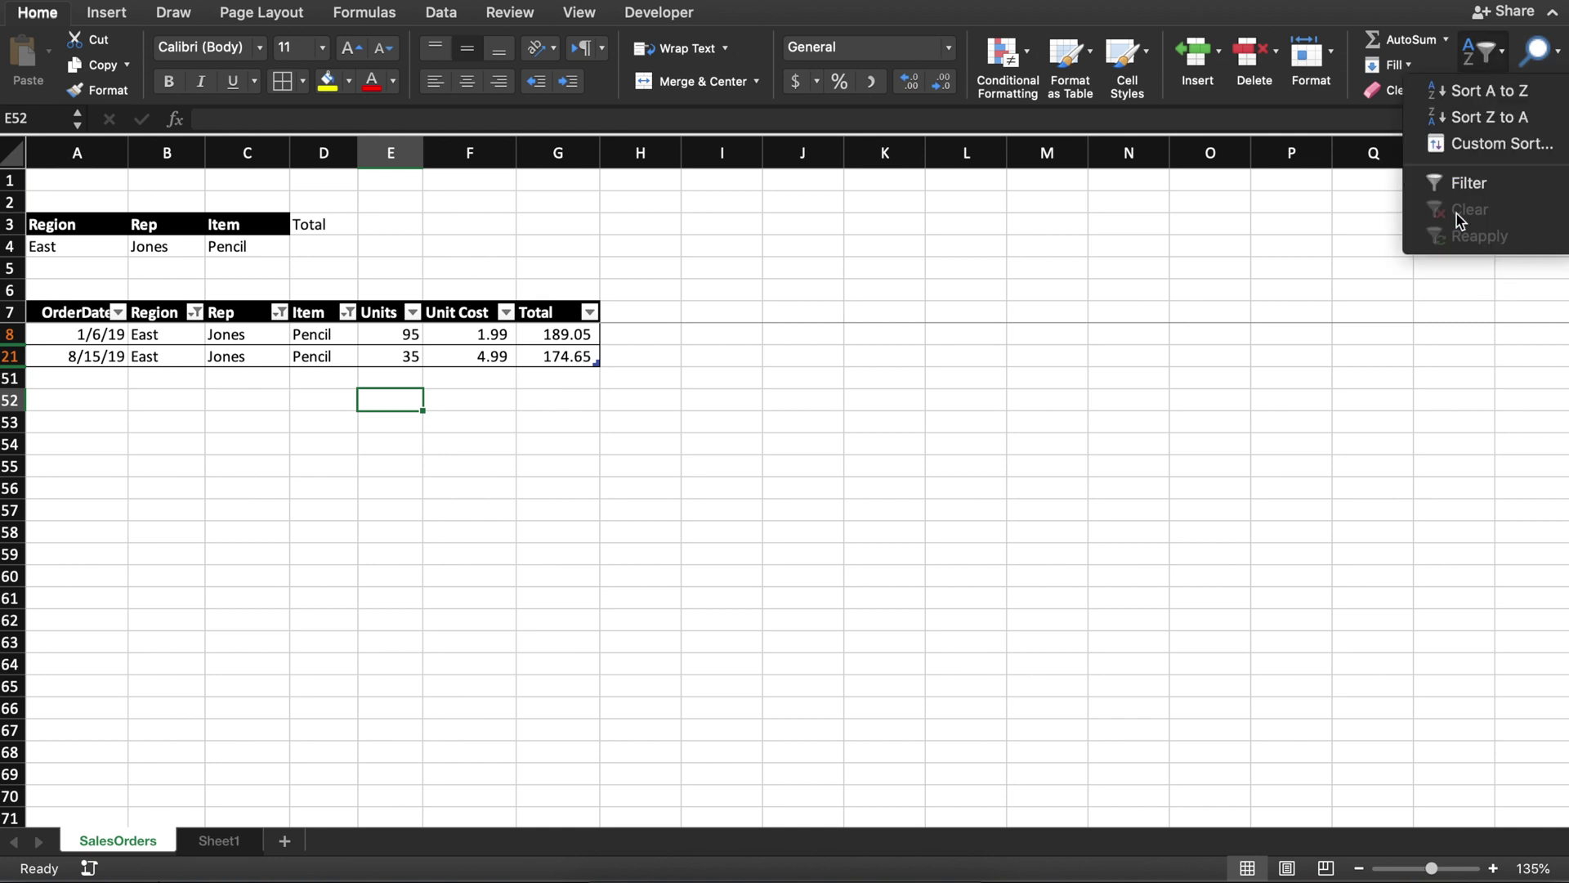
click(506, 353)
click(1485, 55)
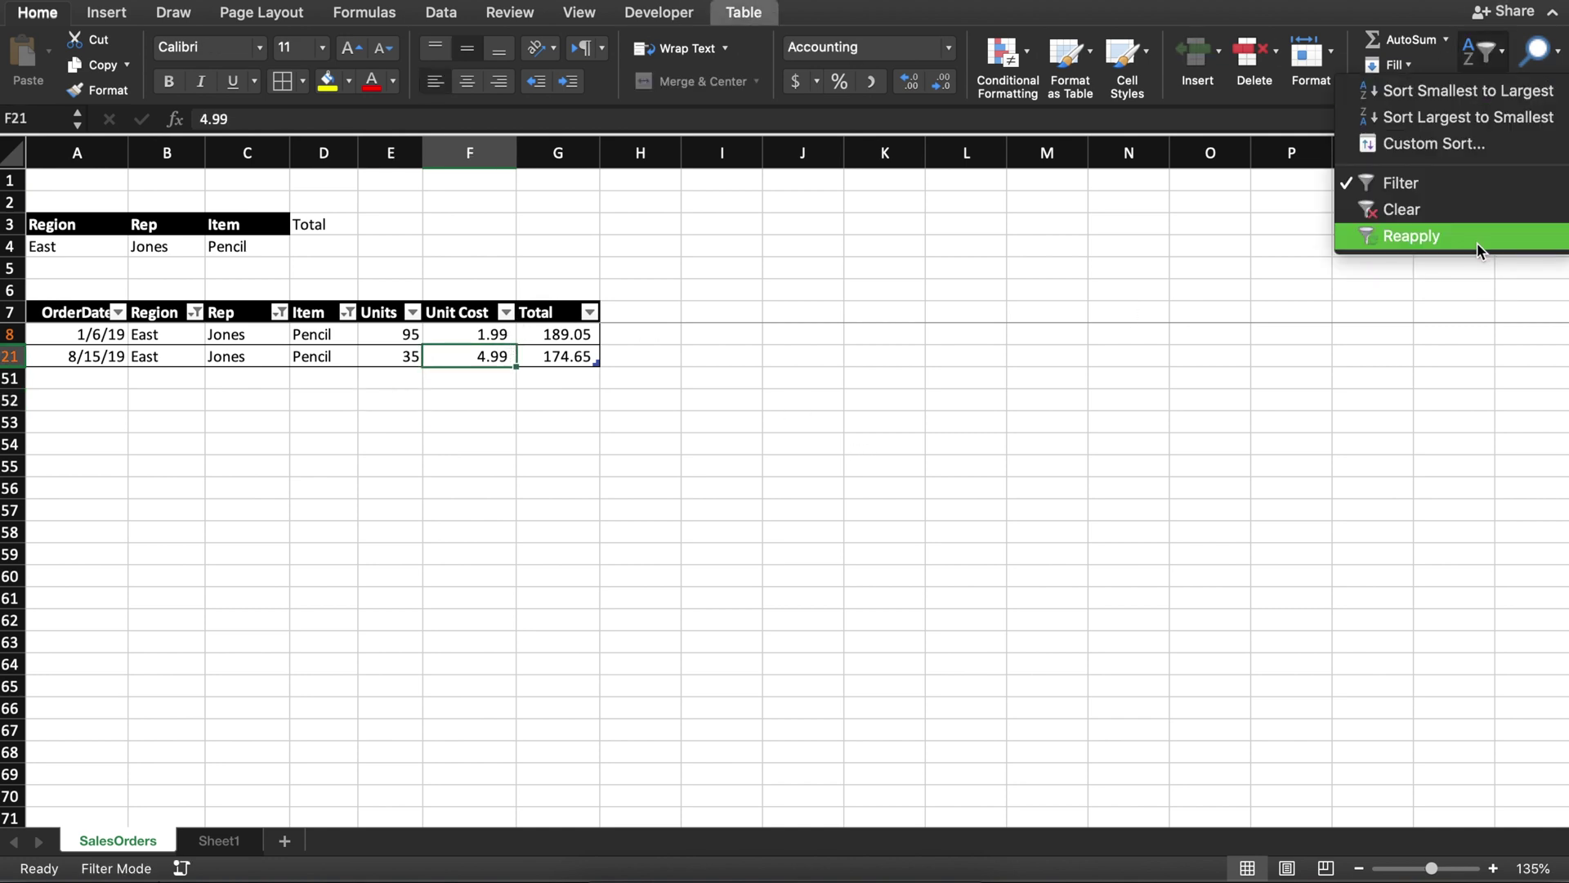
click(1406, 210)
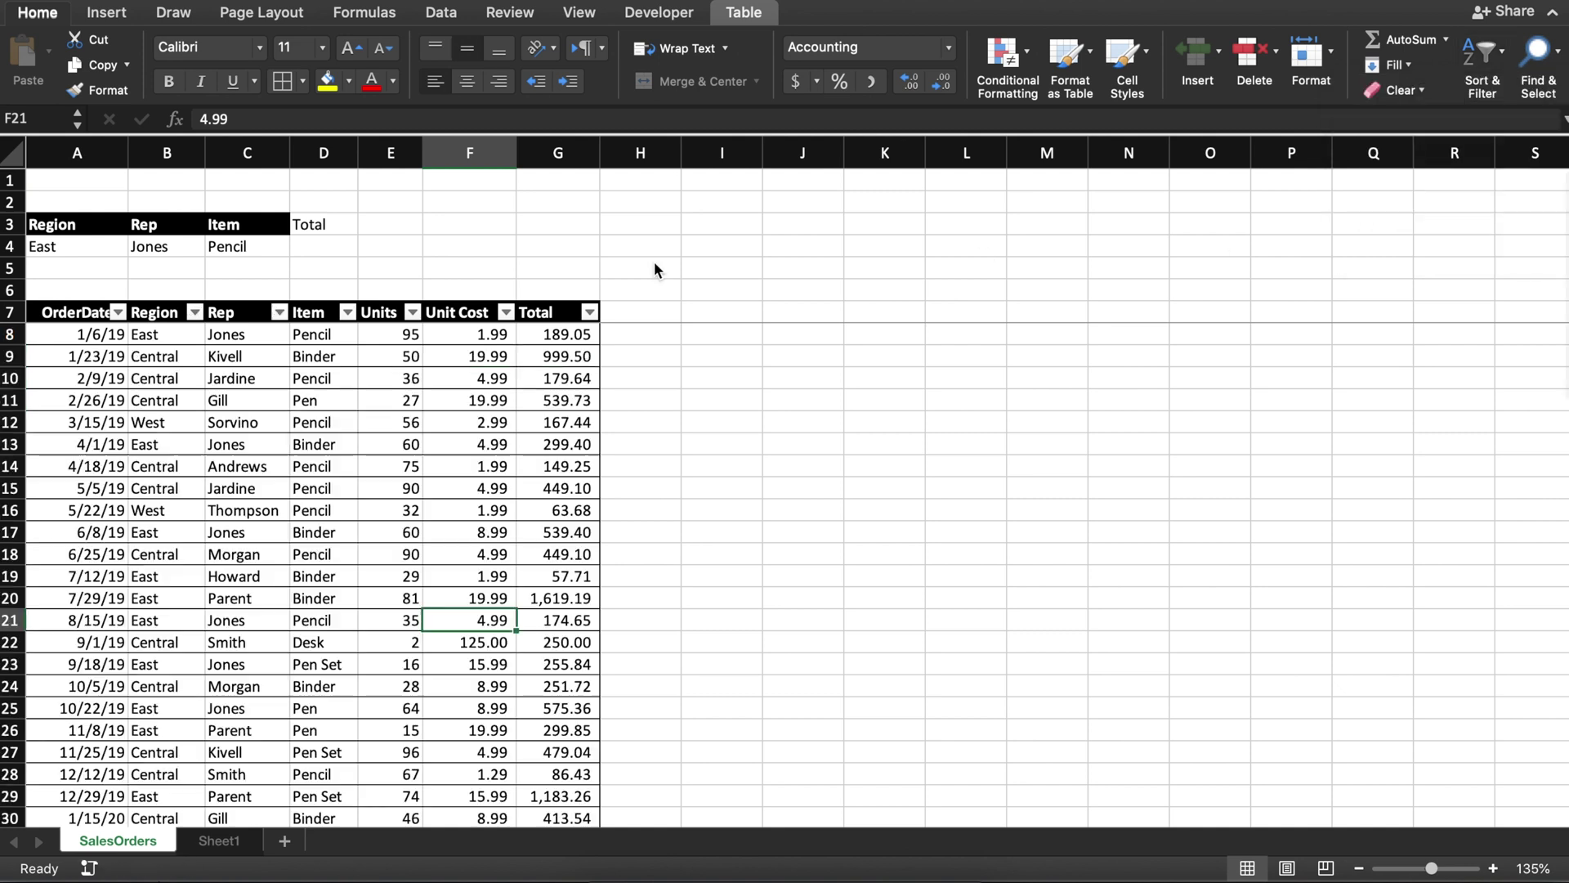
click(266, 418)
click(280, 312)
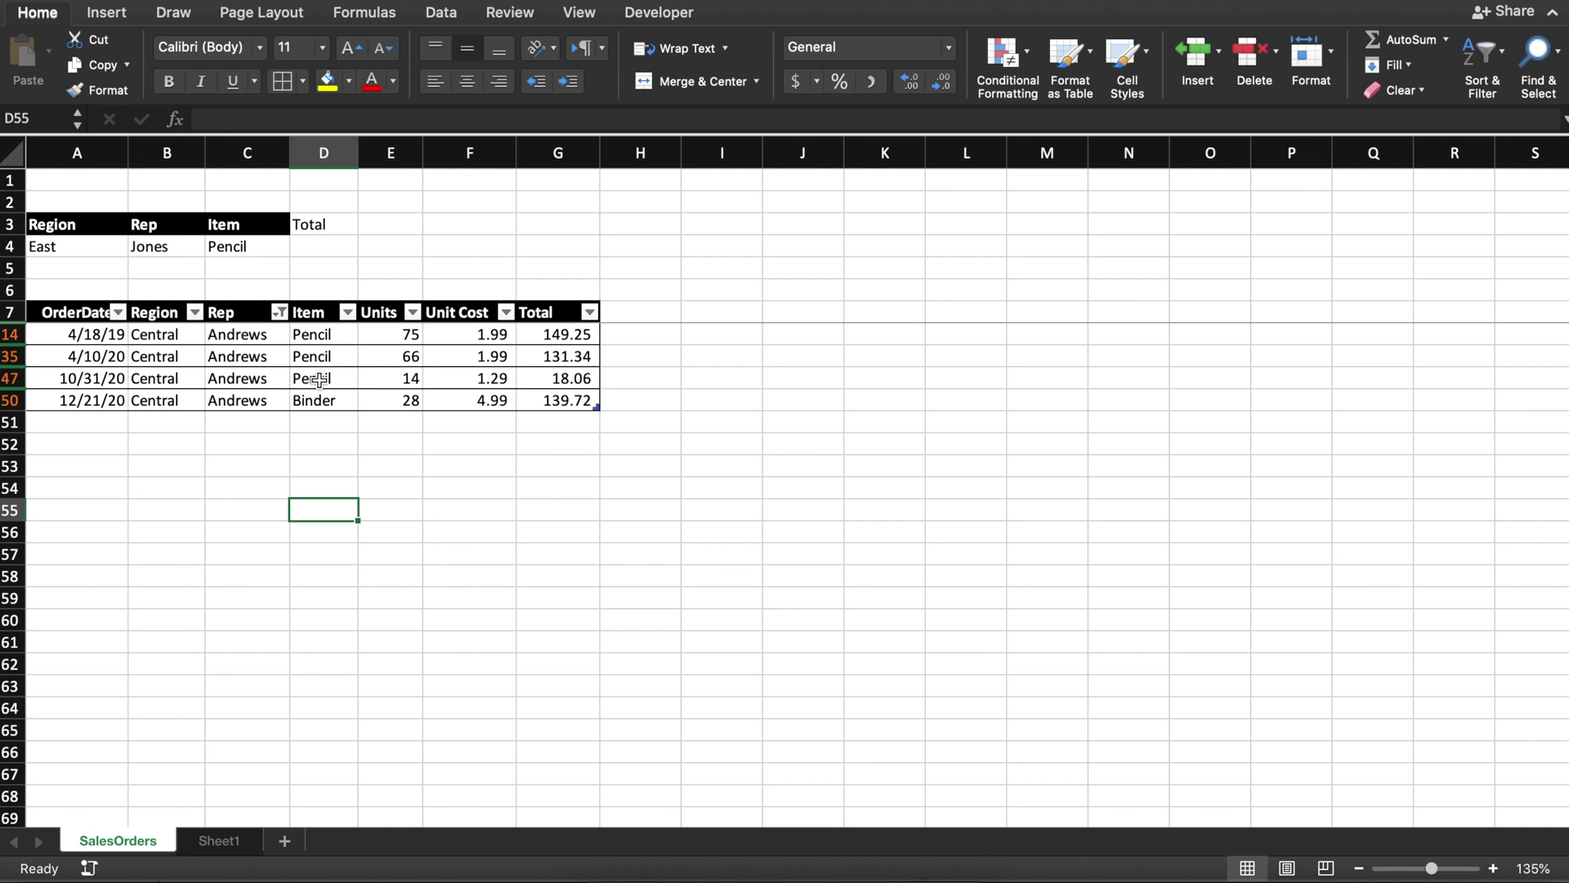
click(315, 357)
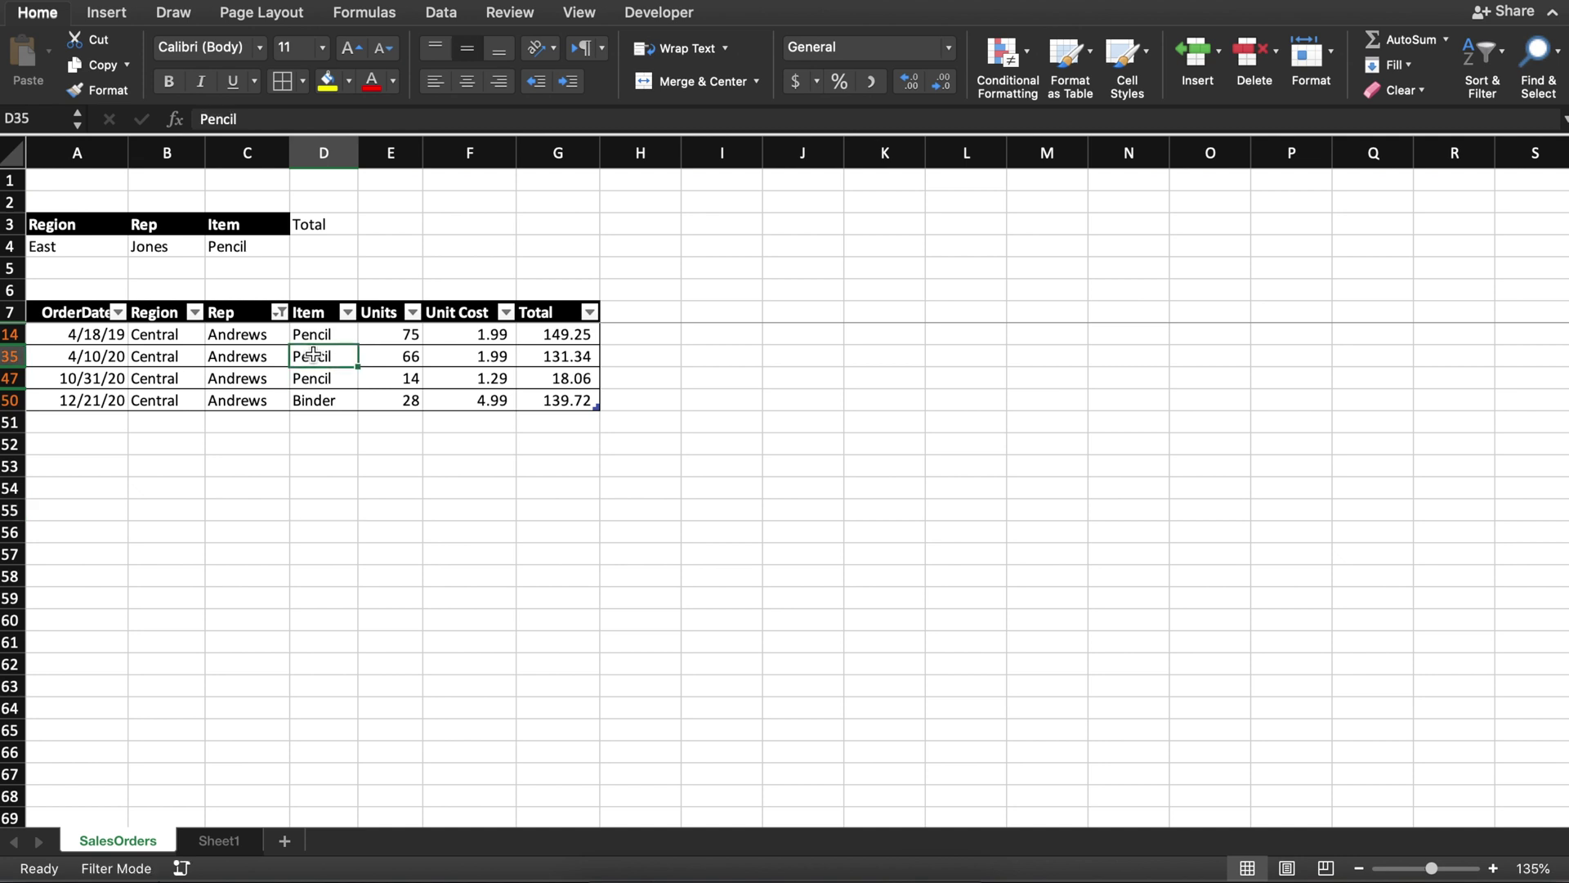
click(347, 312)
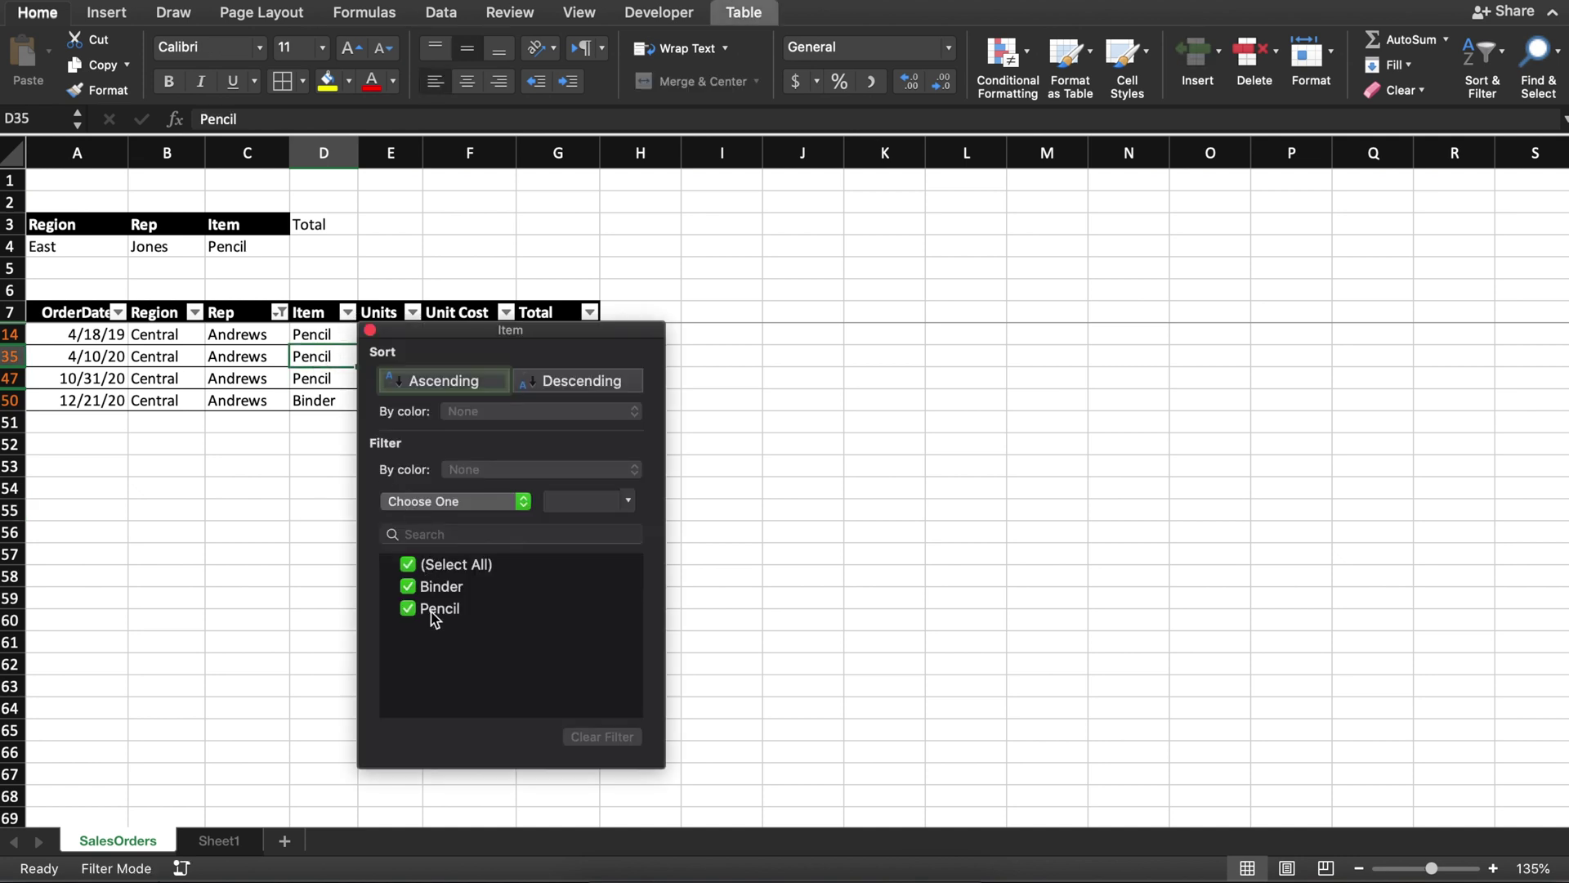
click(441, 586)
click(770, 634)
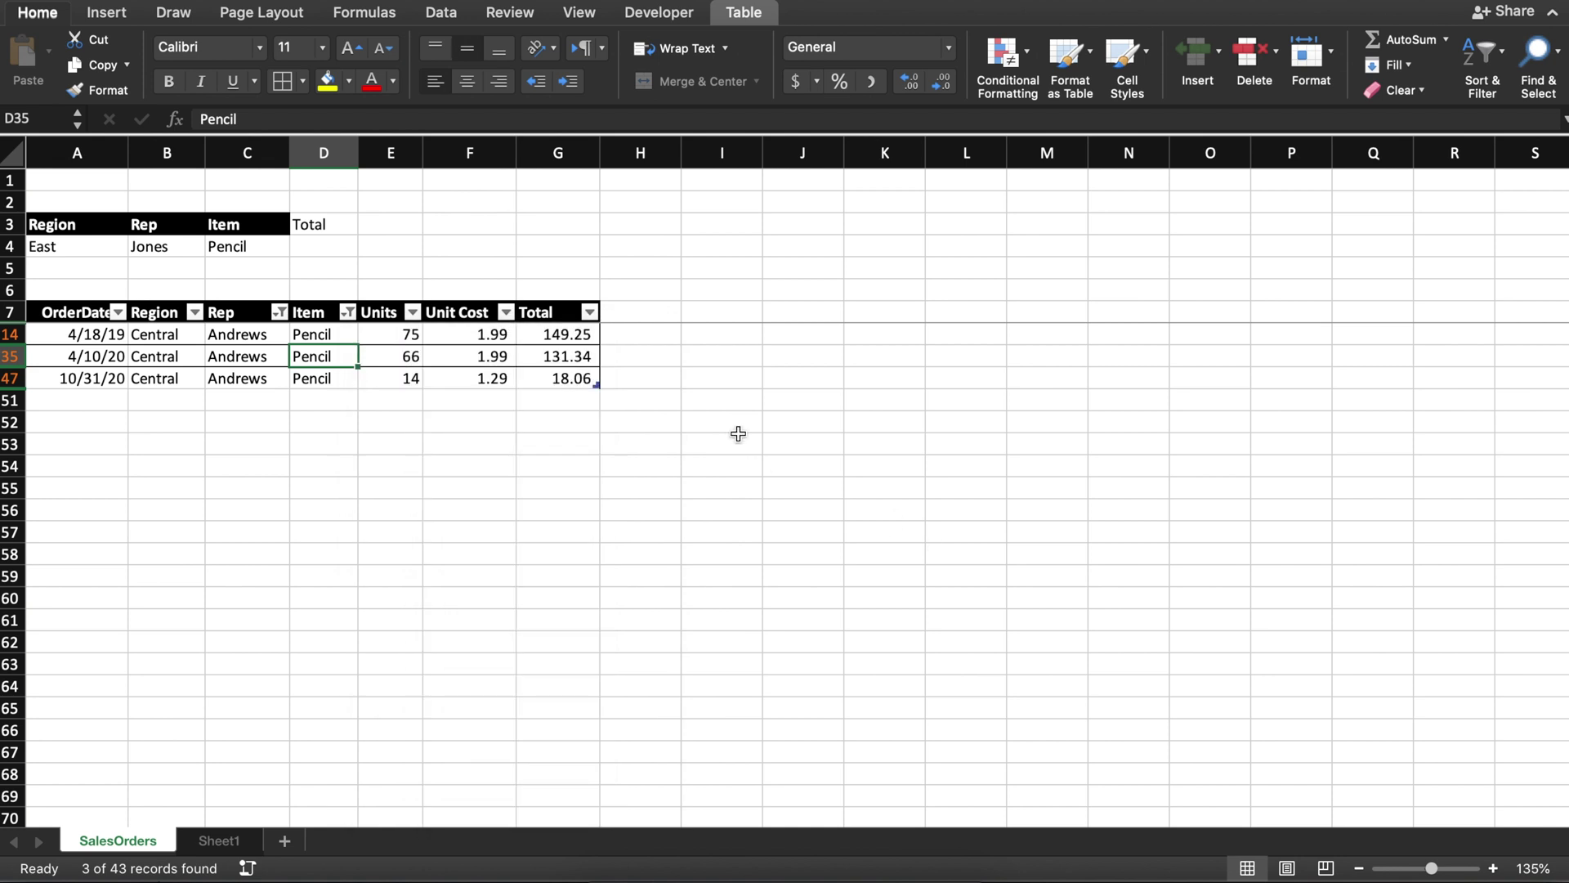
drag(582, 327, 576, 379)
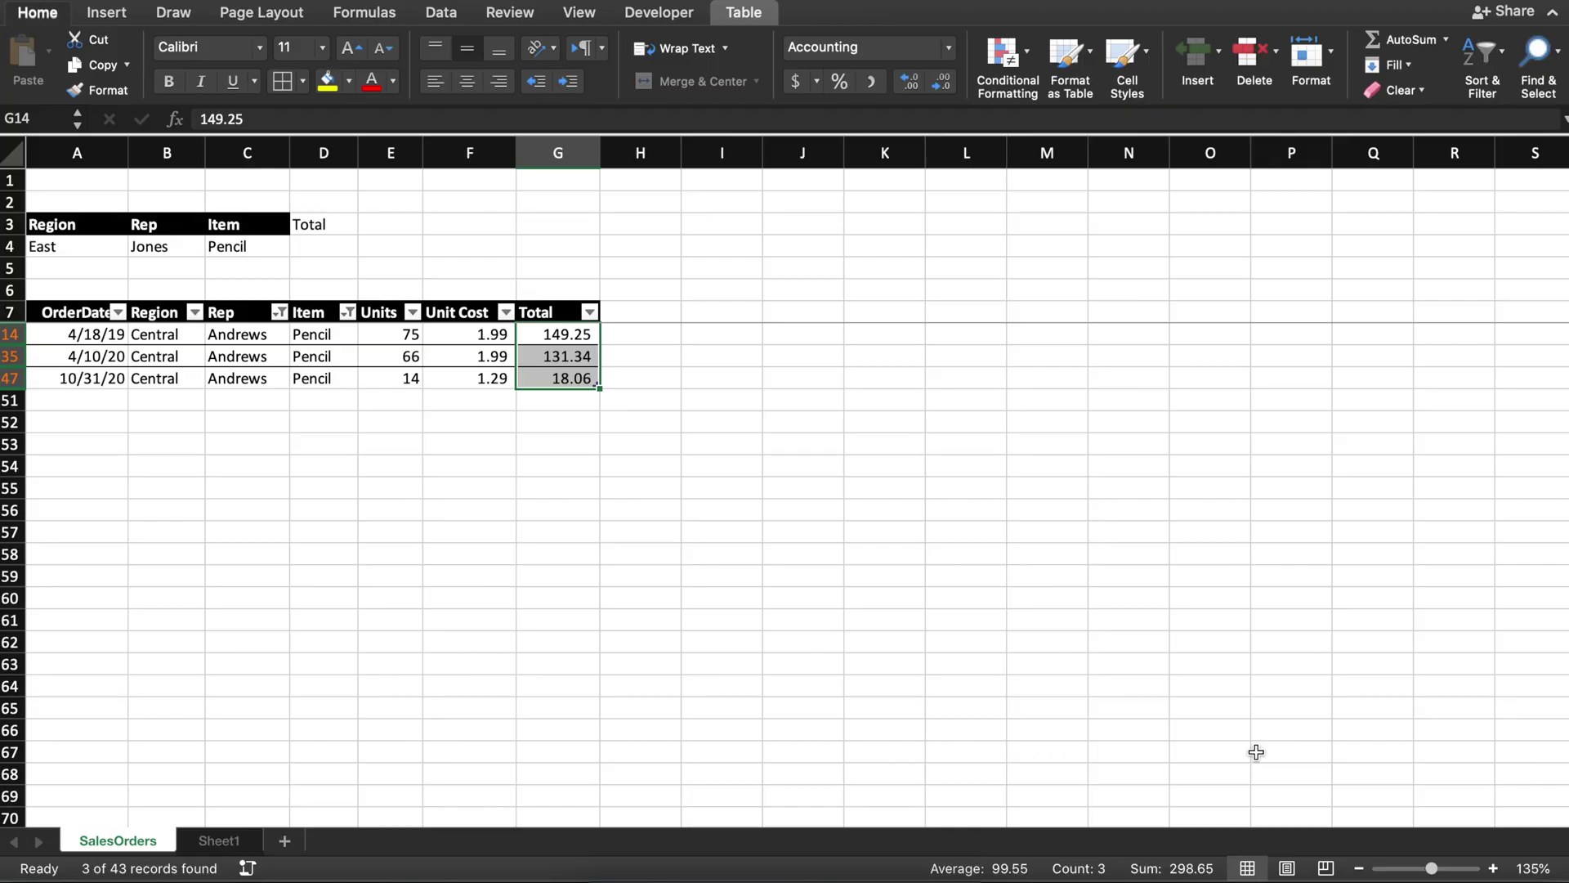
drag(319, 228, 321, 250)
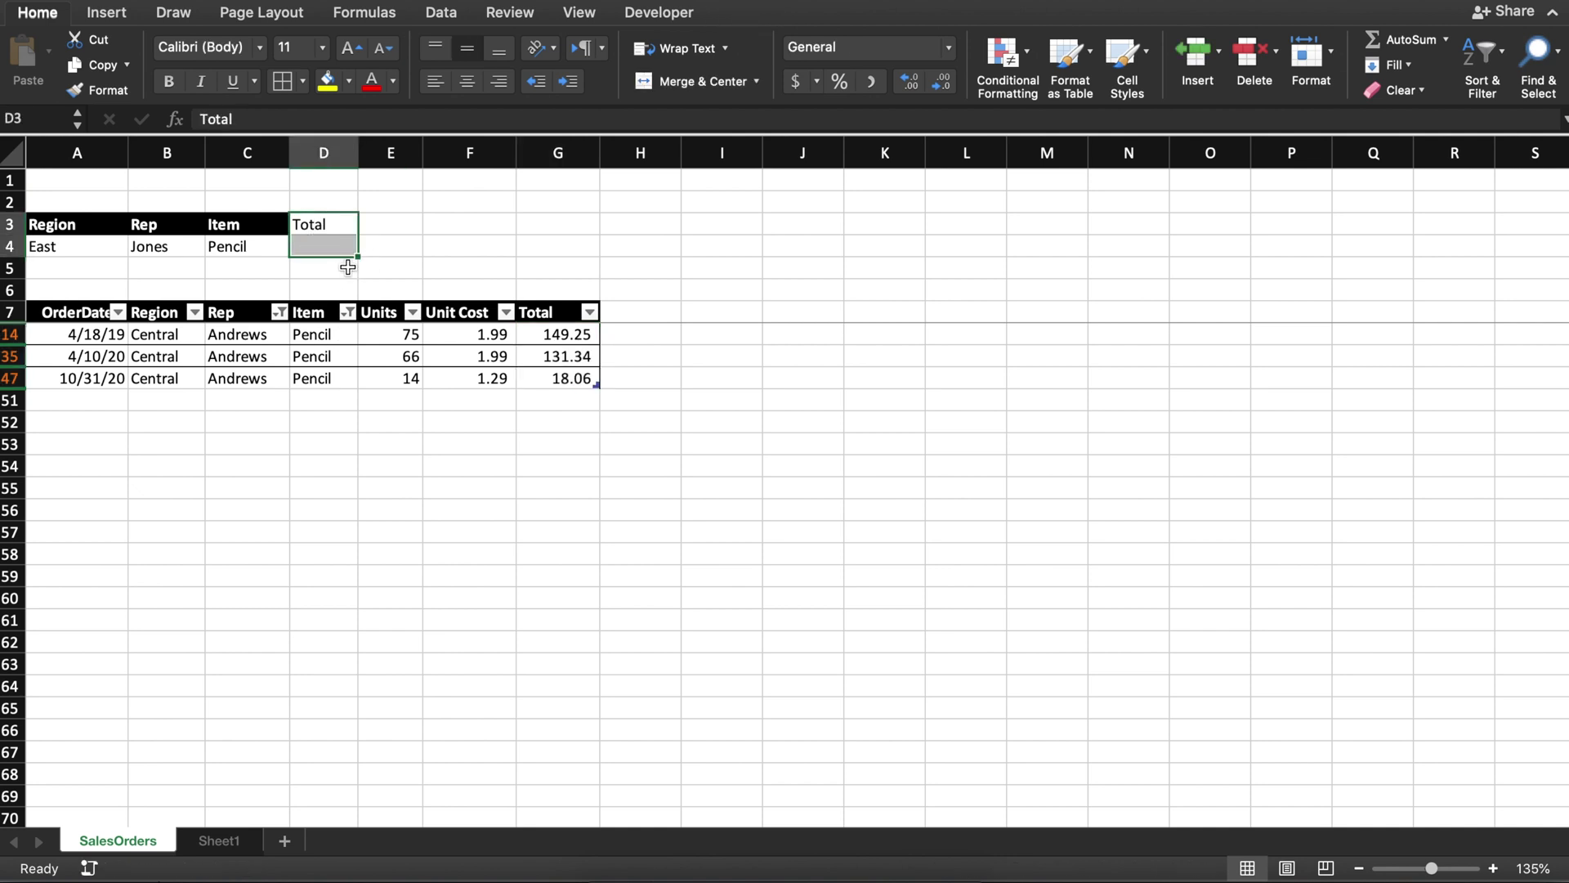
click(247, 379)
click(1481, 54)
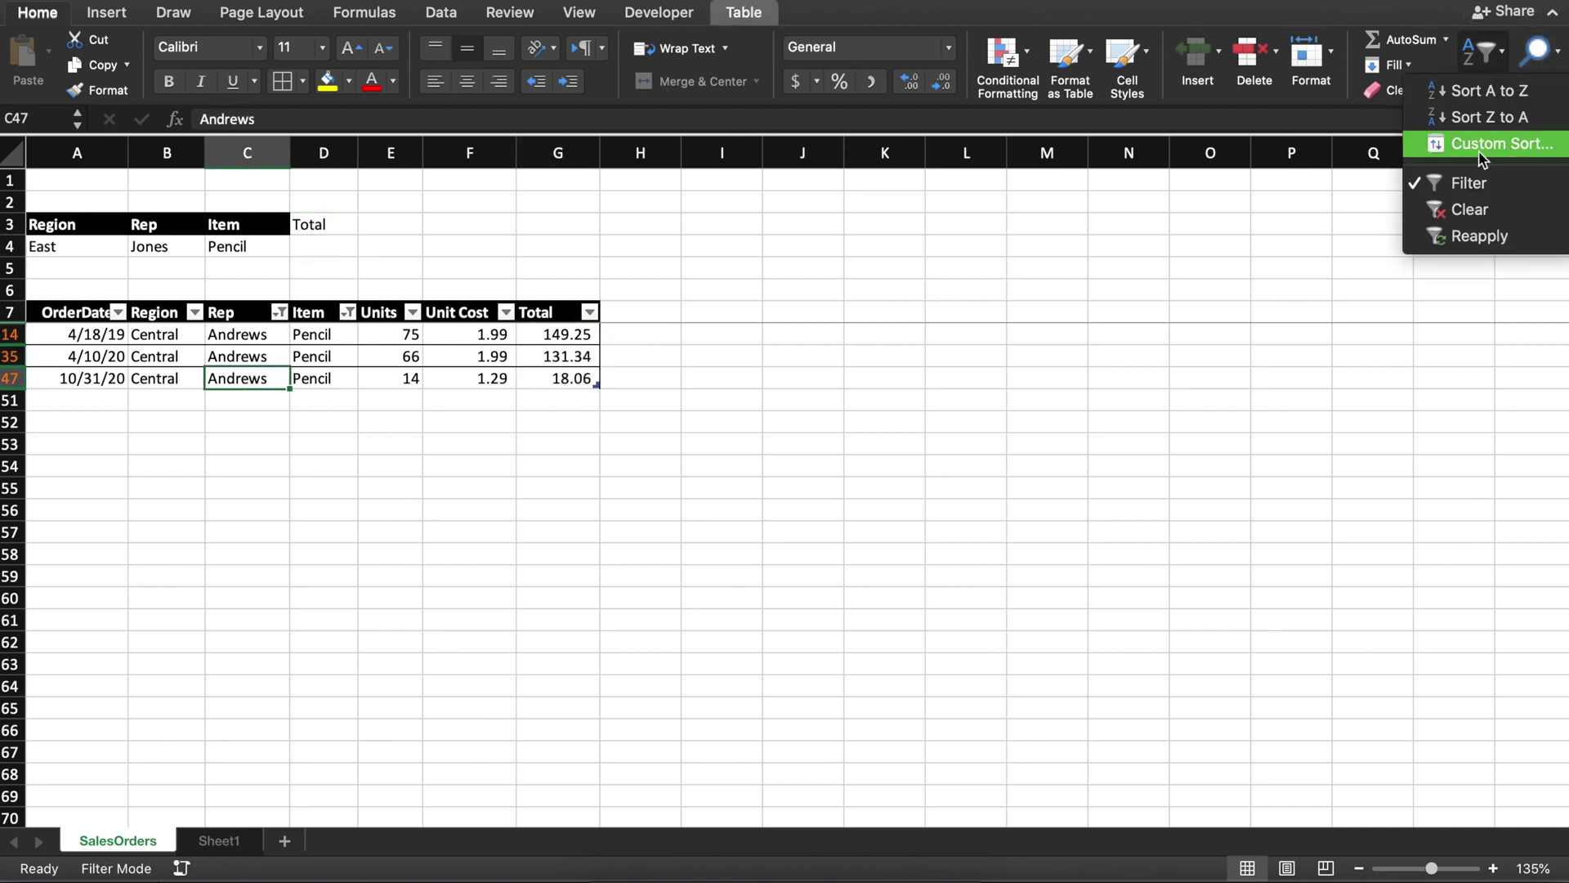
click(1465, 209)
drag(323, 488, 323, 509)
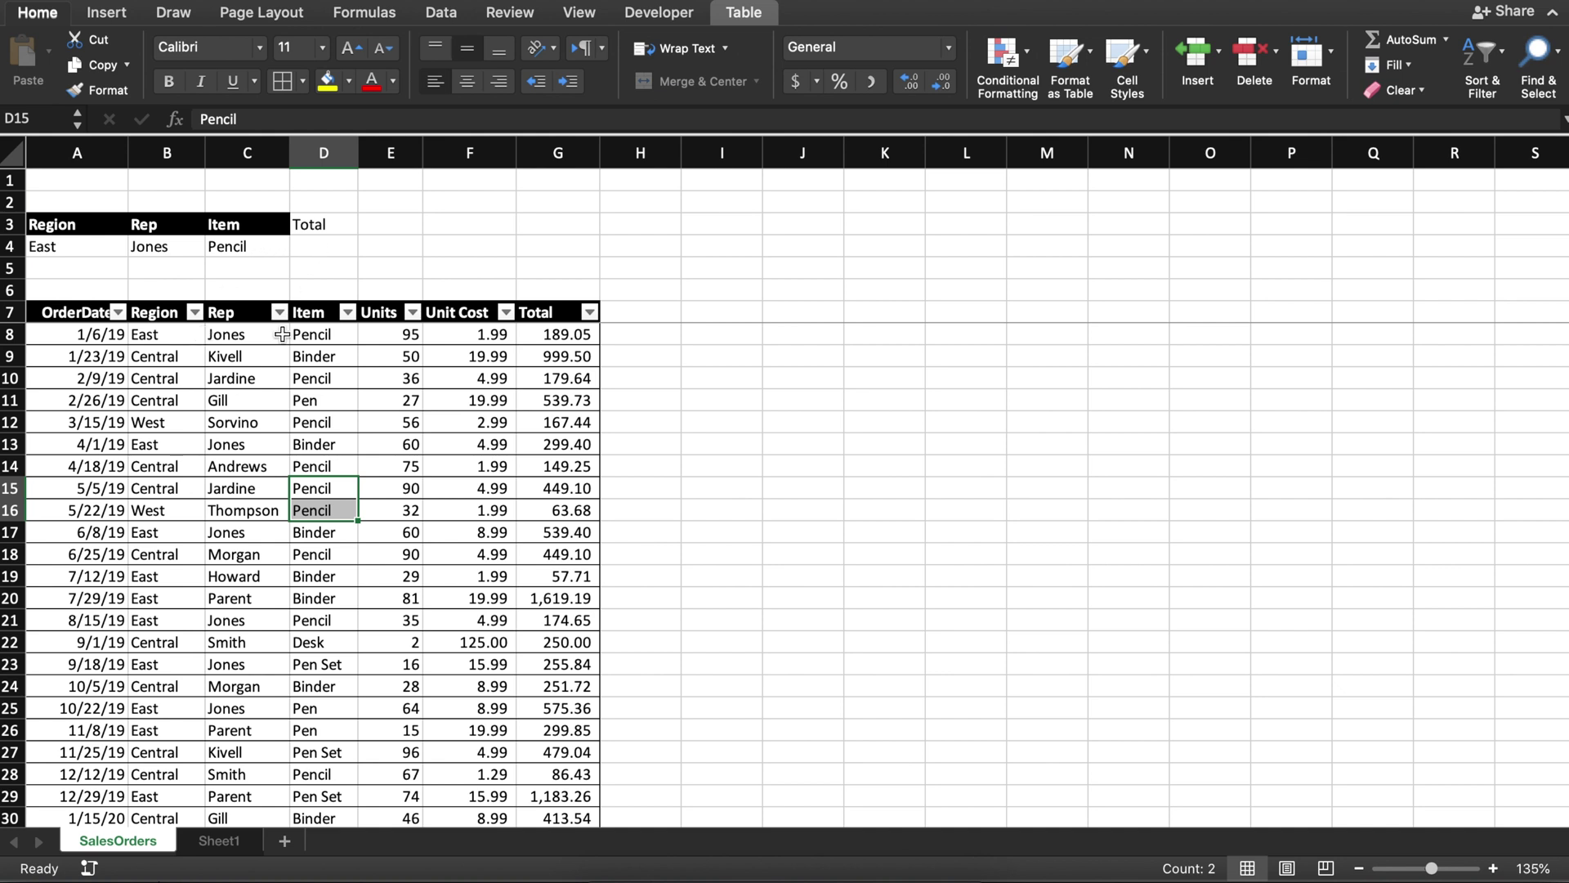
drag(234, 319, 409, 321)
drag(253, 358, 313, 376)
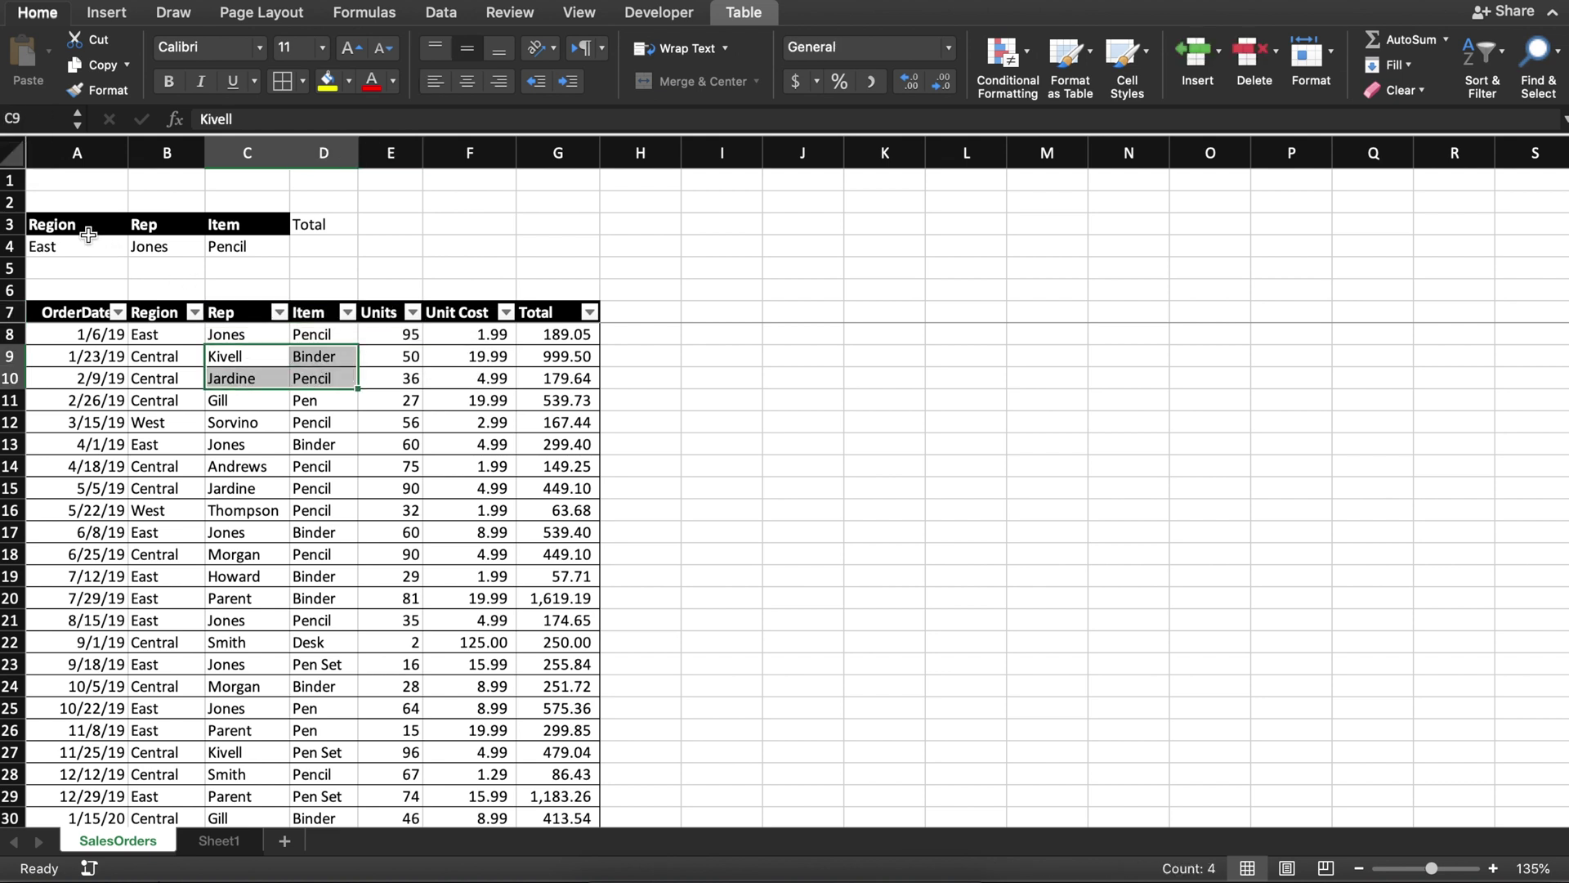
drag(88, 232, 263, 245)
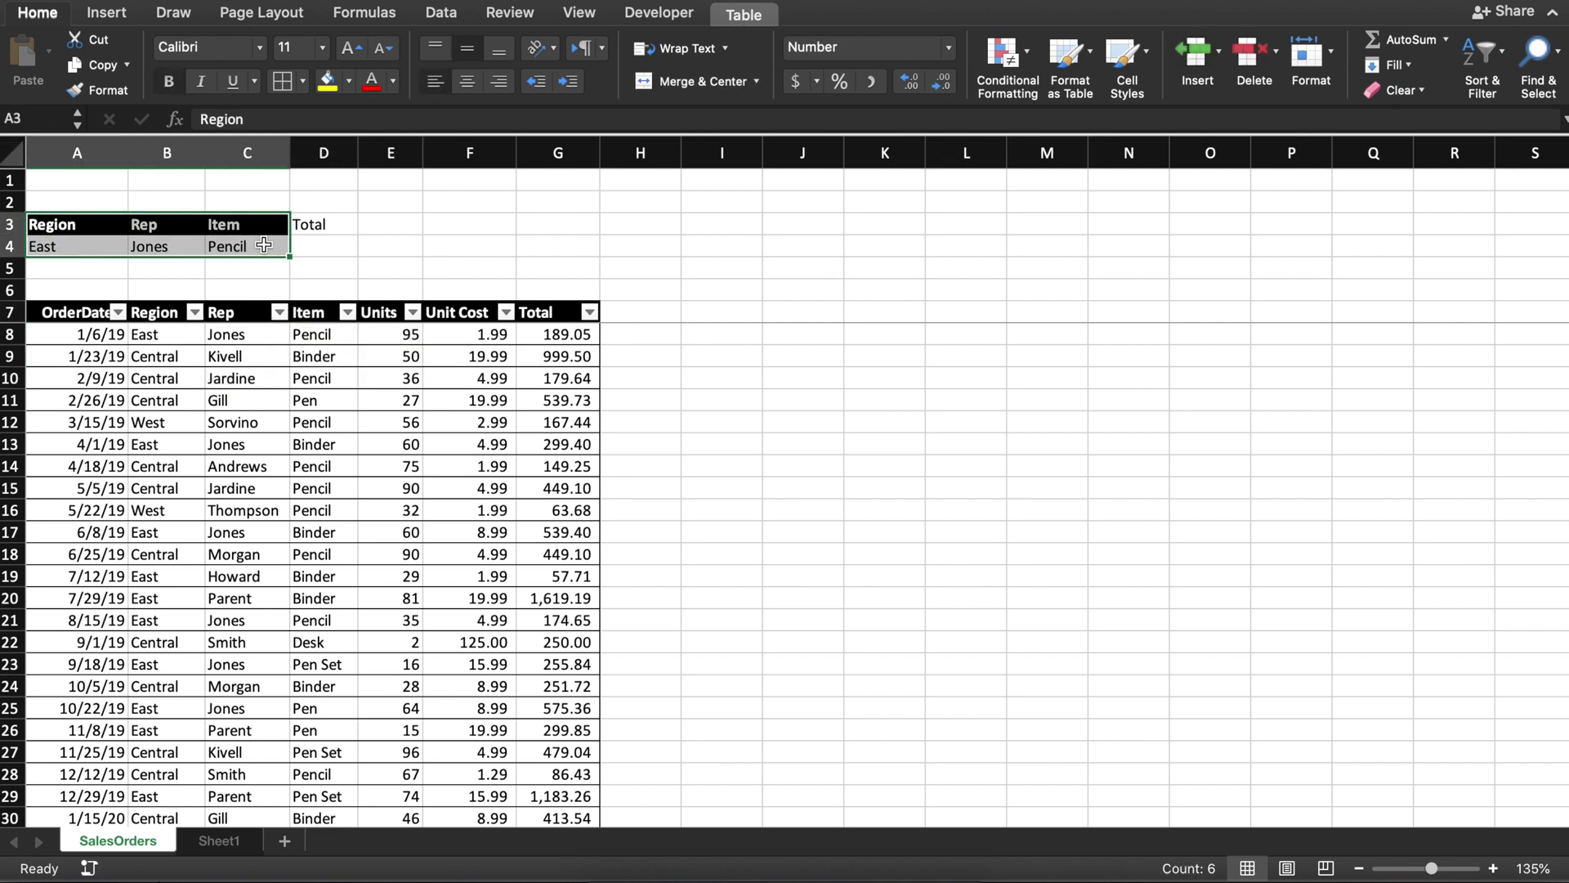
Step: Start a DSUM formula in D4 with the whole SalesOrders table (Table1[#All]) as the database
click(338, 239)
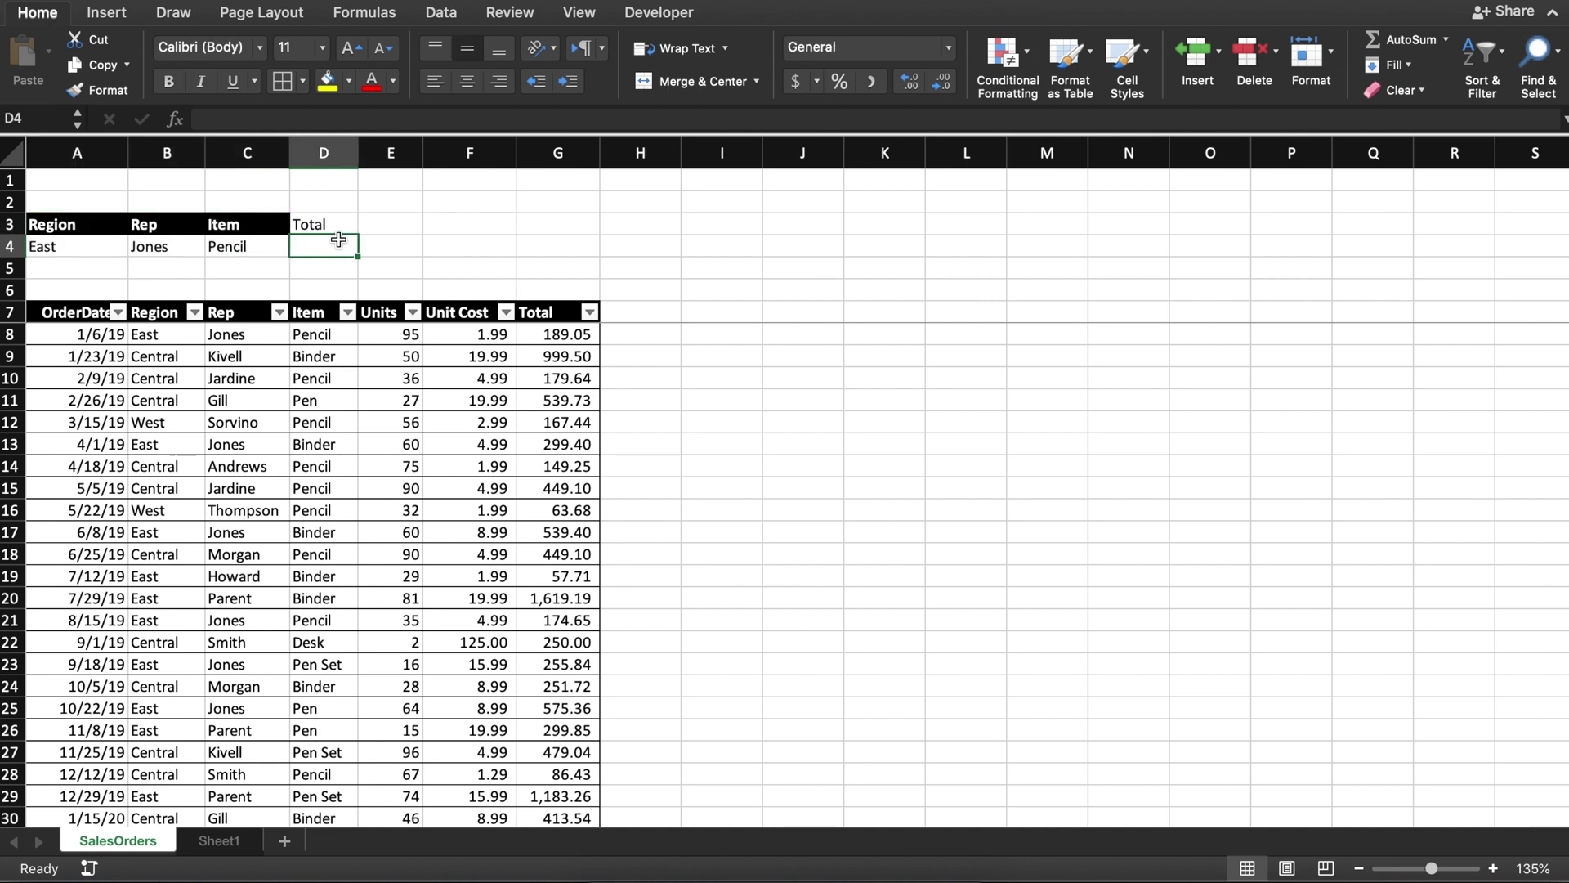
text(=dsu)
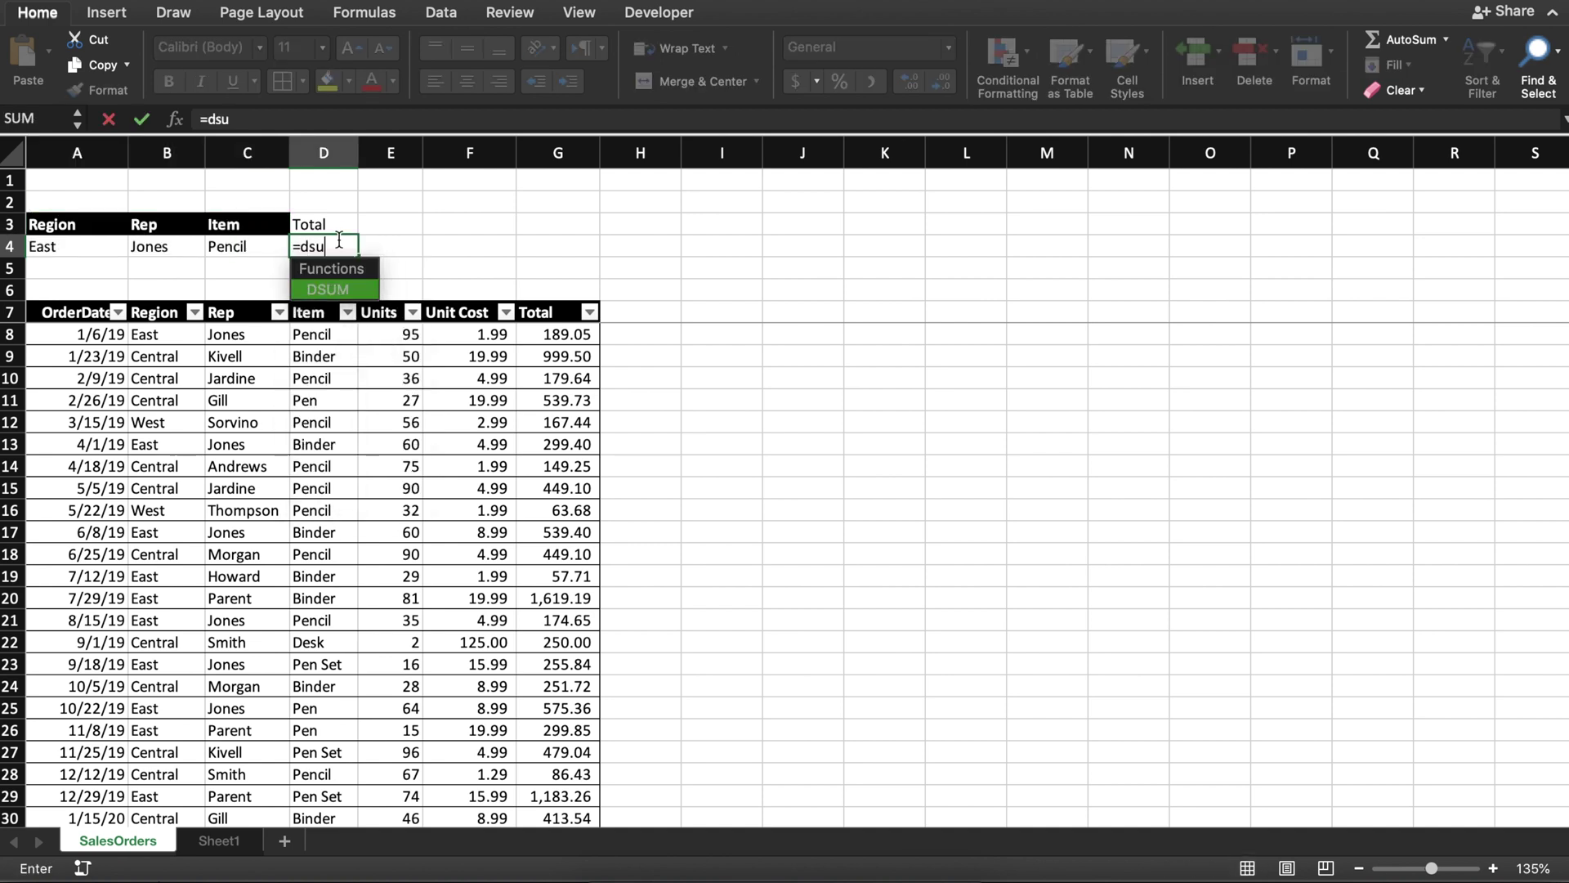
key(Tab)
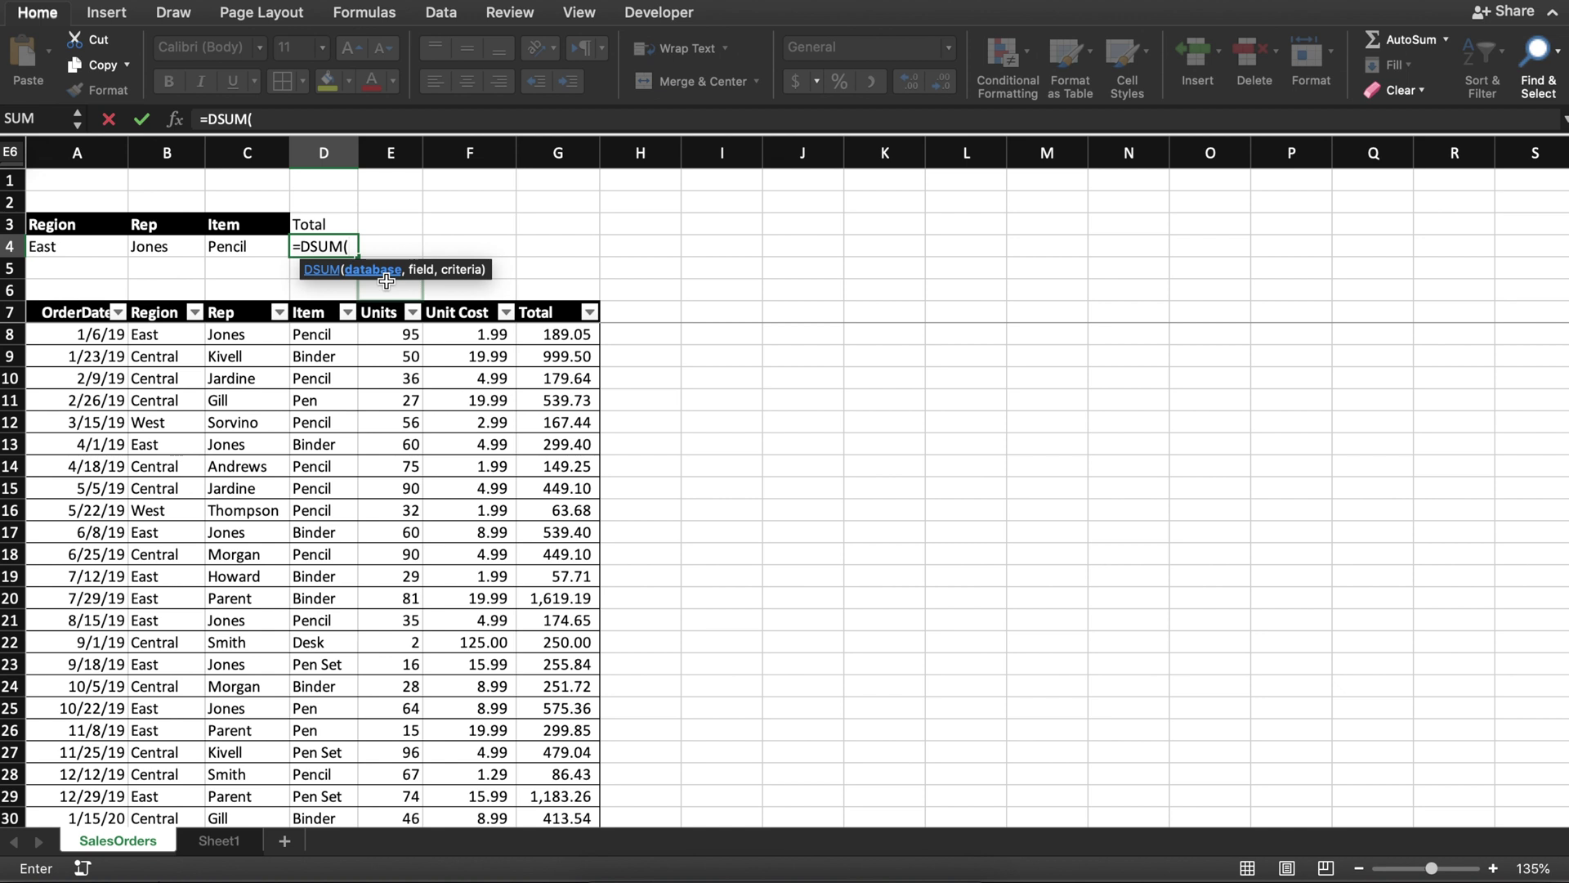
click(73, 312)
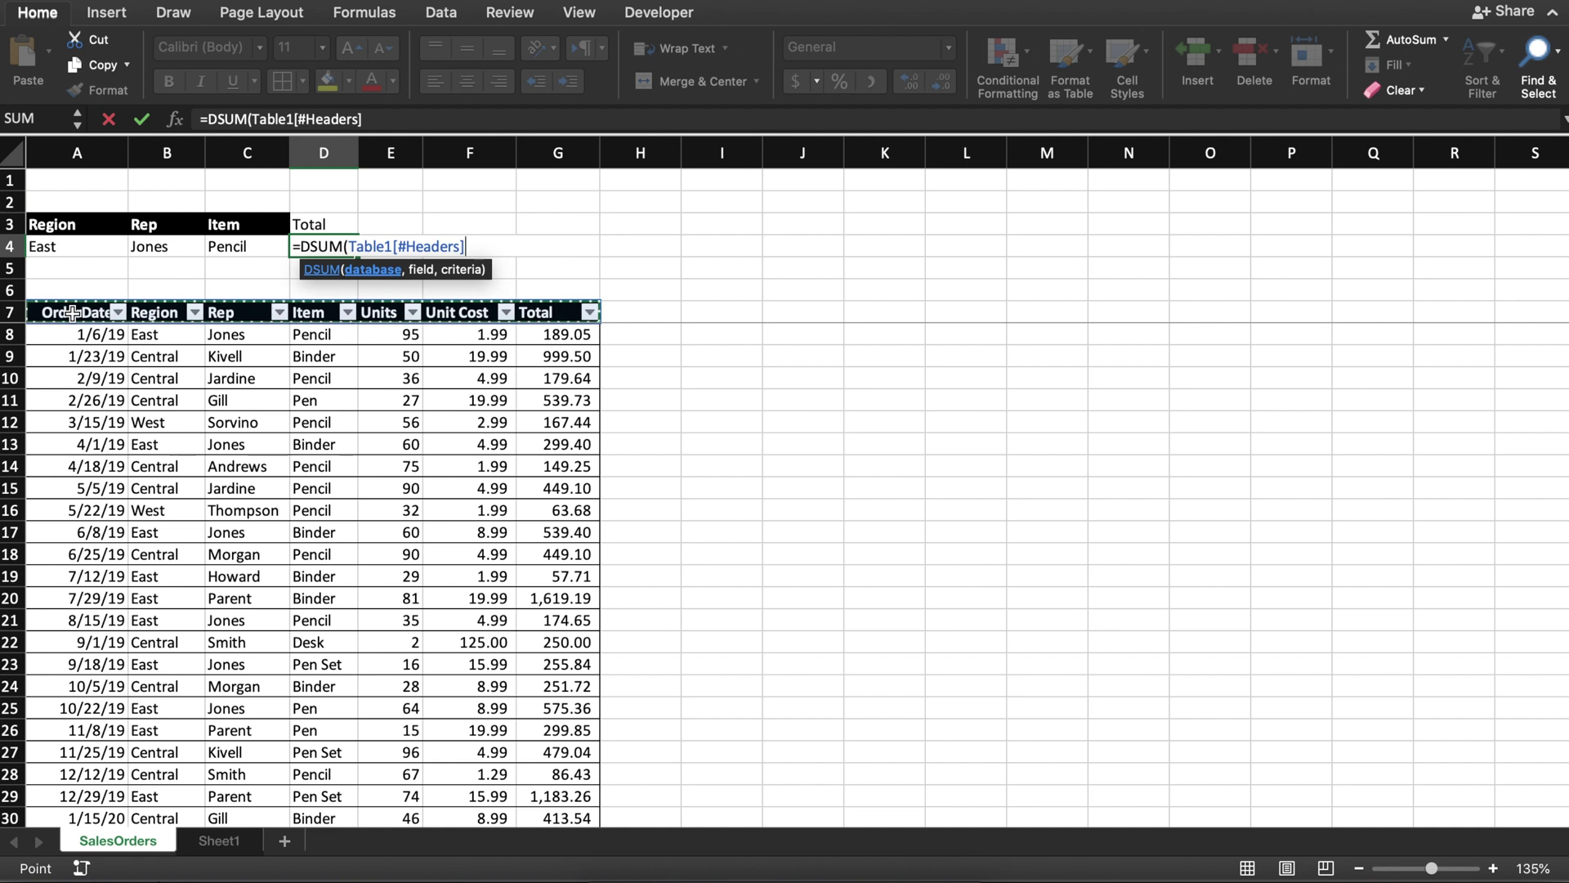
key(super+a)
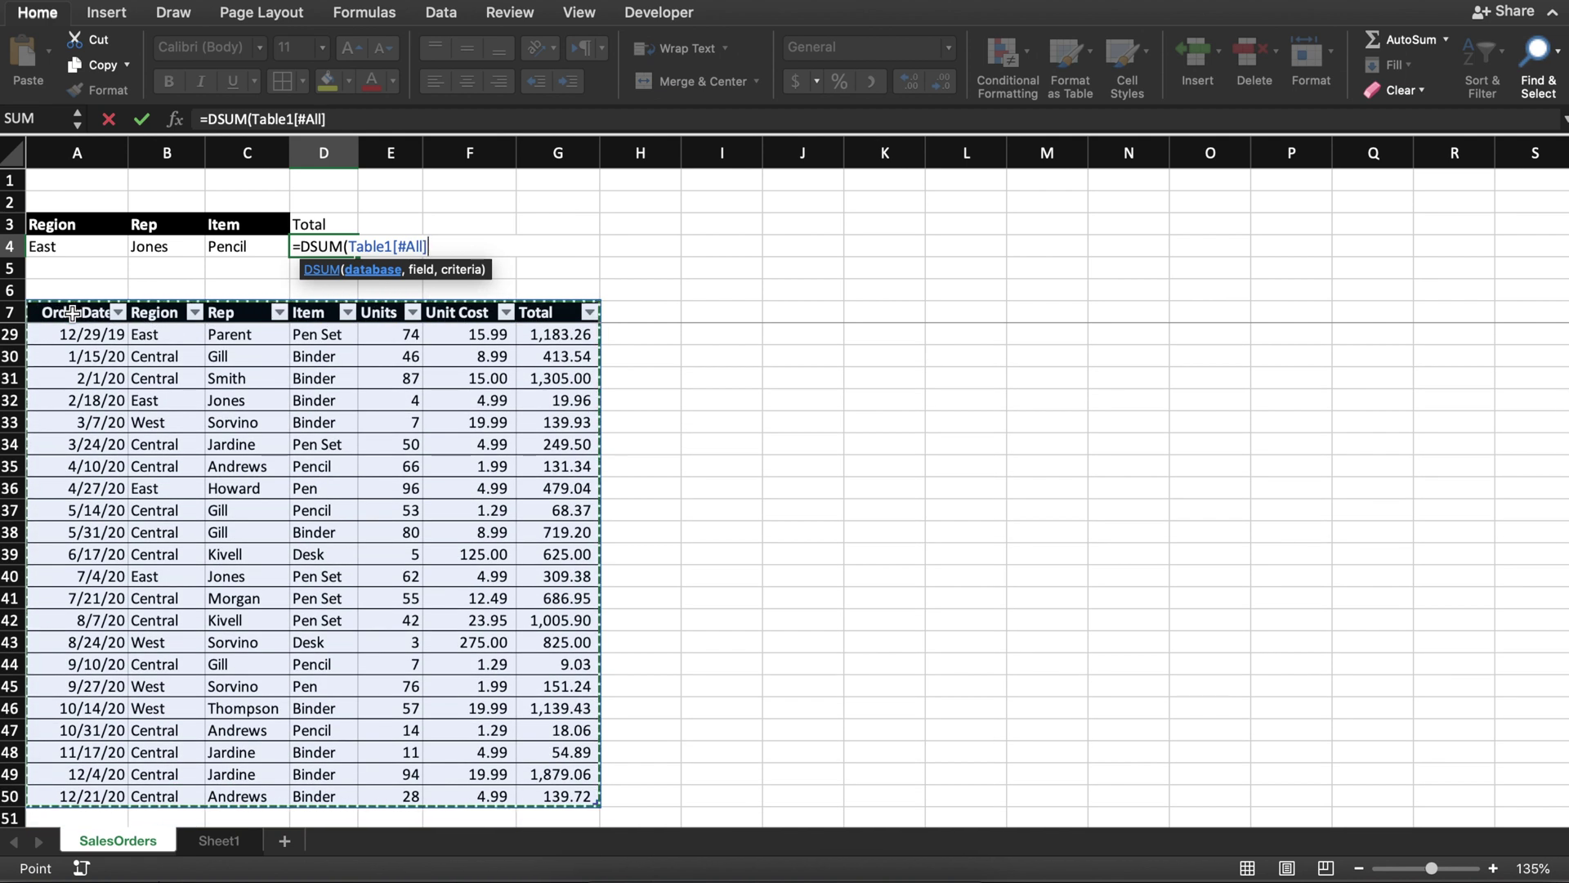
text(,)
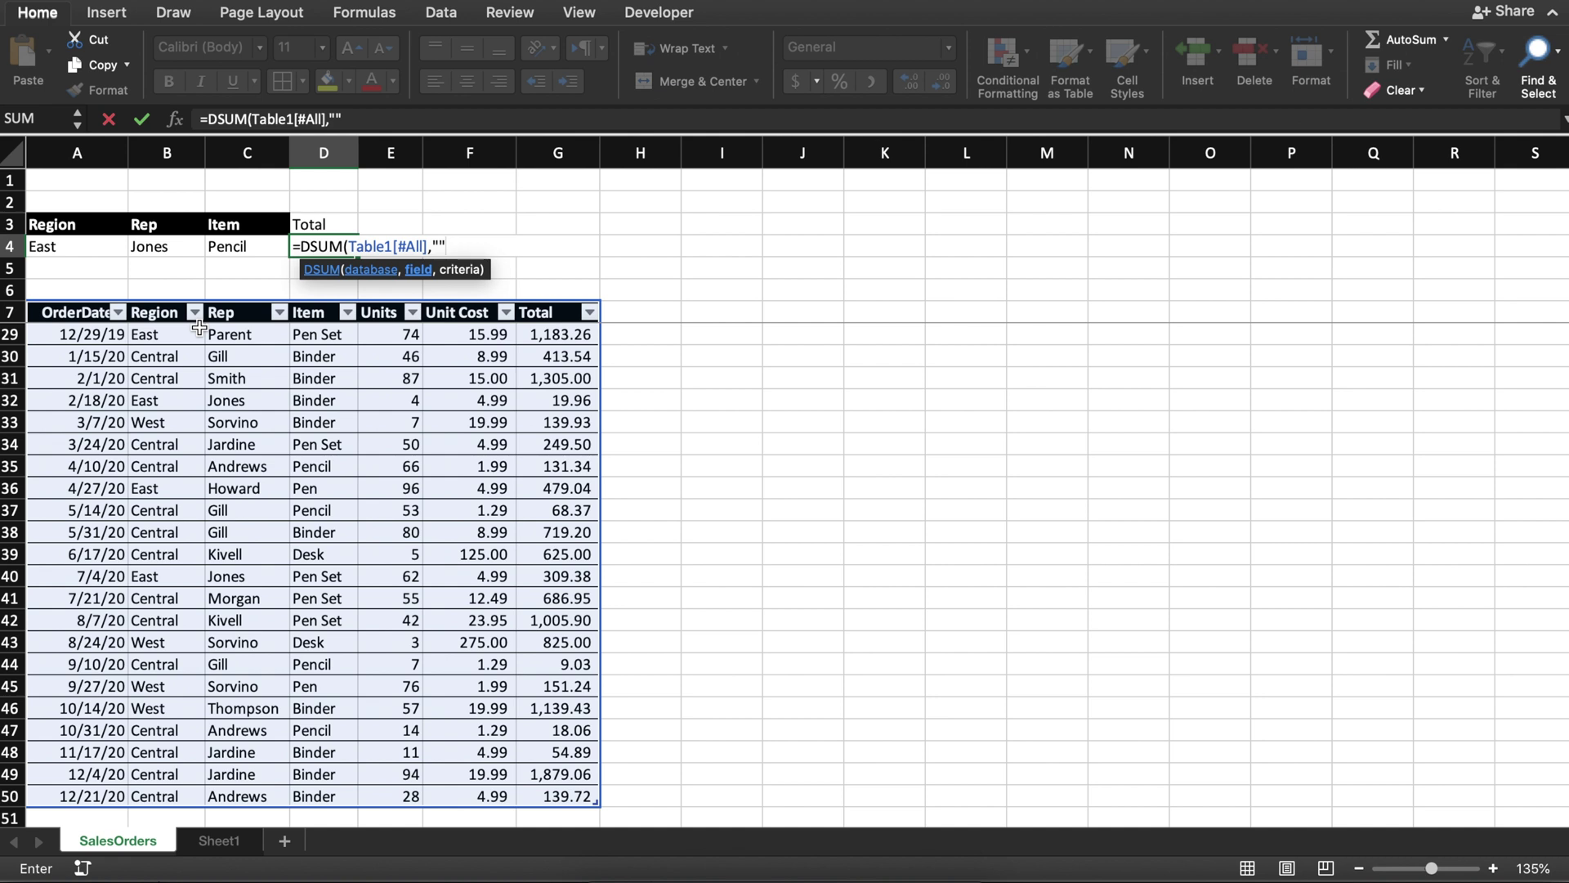
key(Return)
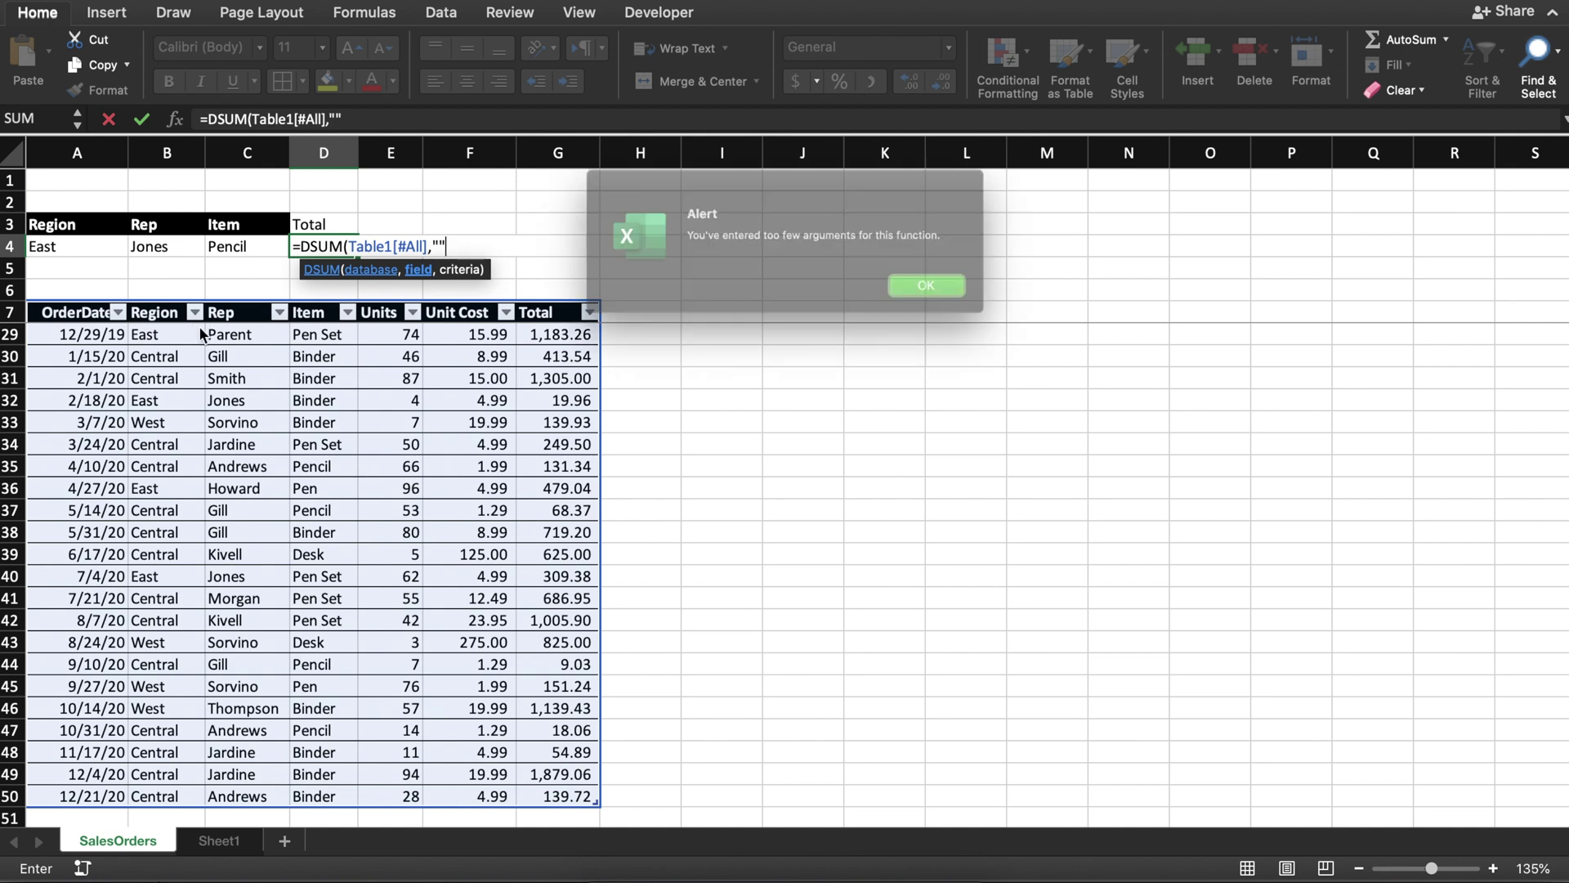
key(Return)
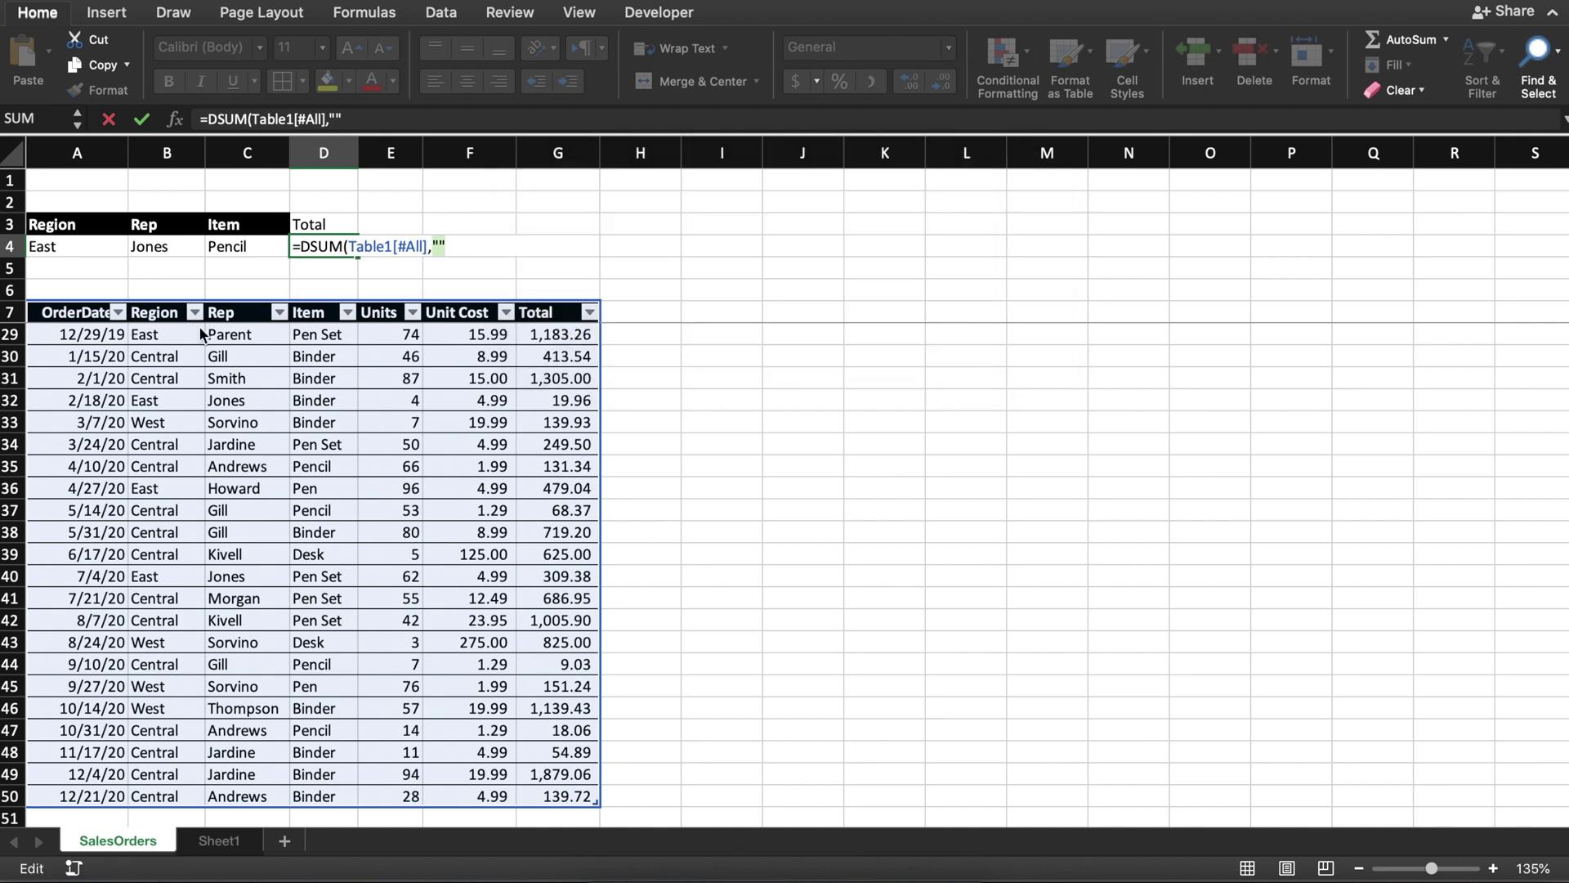
Step: Finish the DSUM with field "Total" and criteria A3:C4, returning 363.7, then copy B4
click(334, 118)
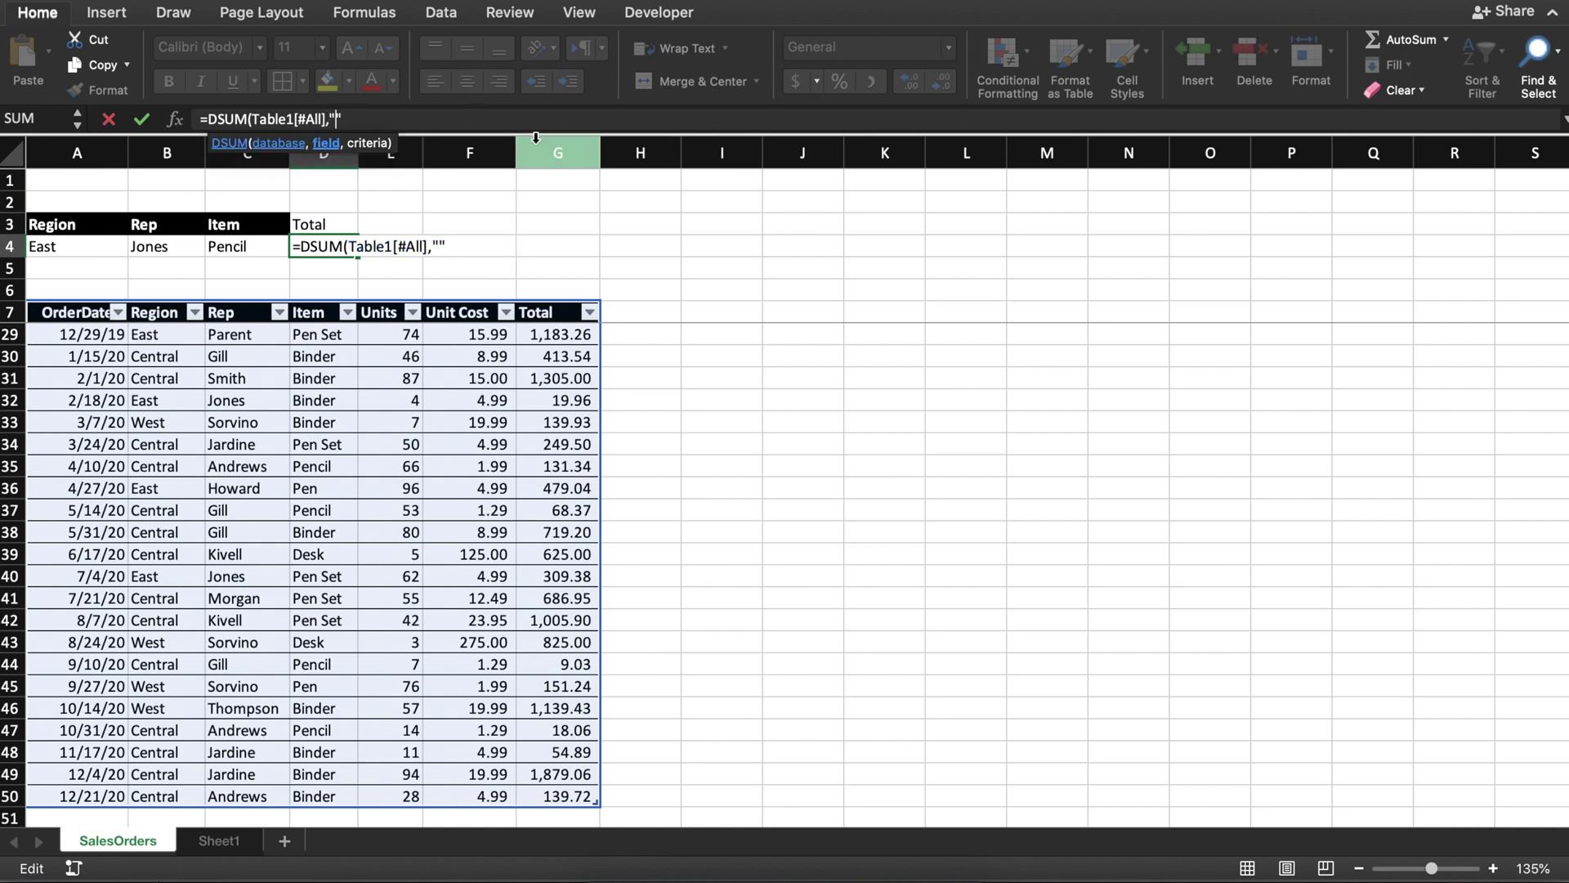
text(Total)
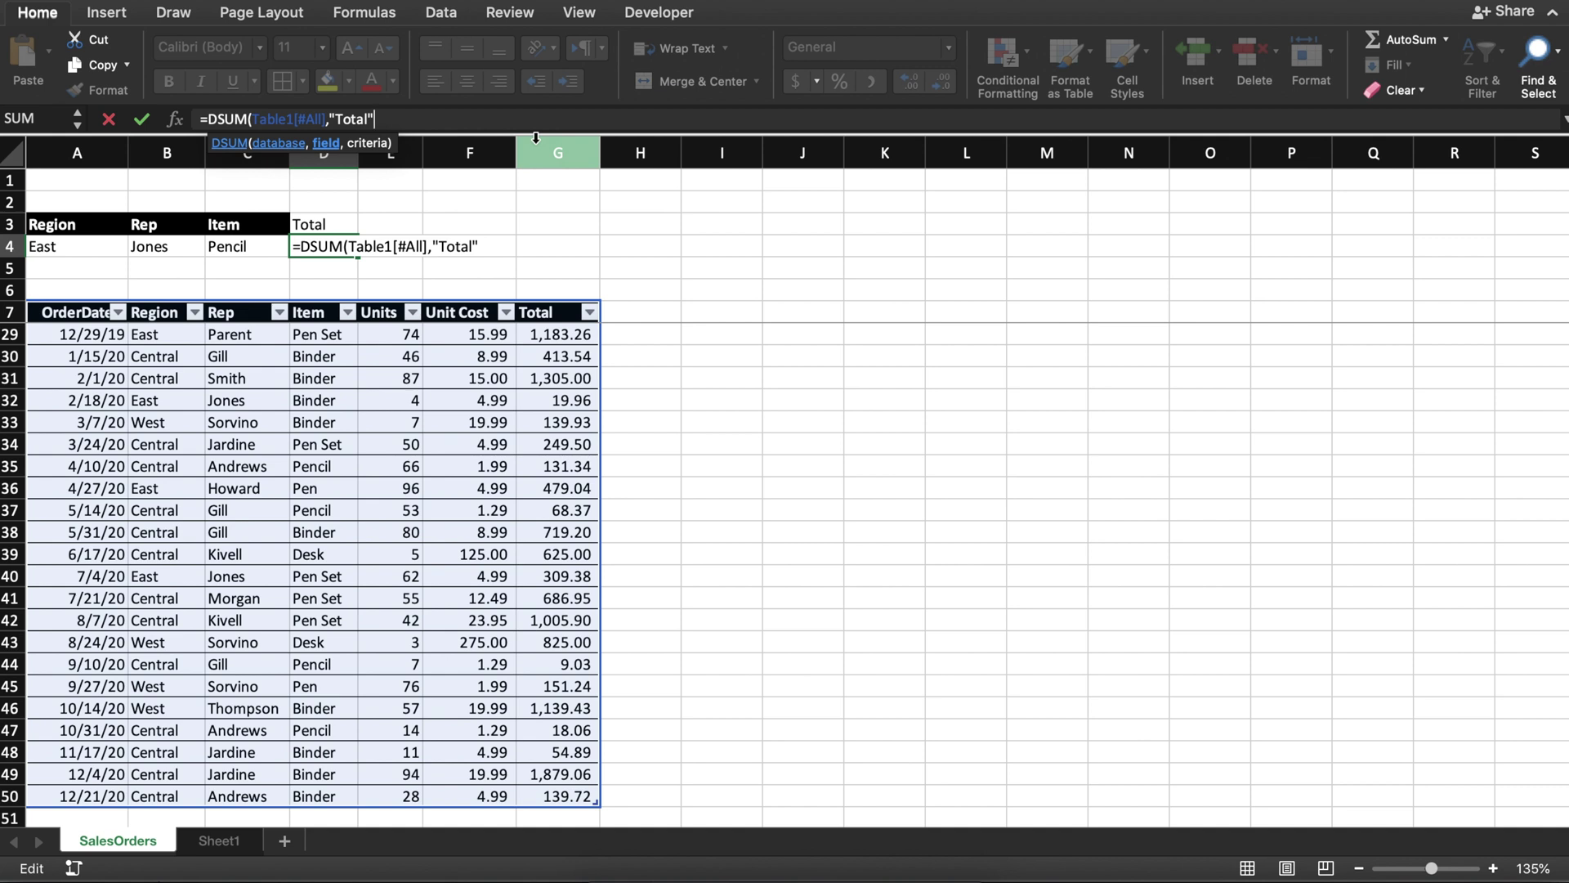
text(.,)
key(BackSpace)
text(,)
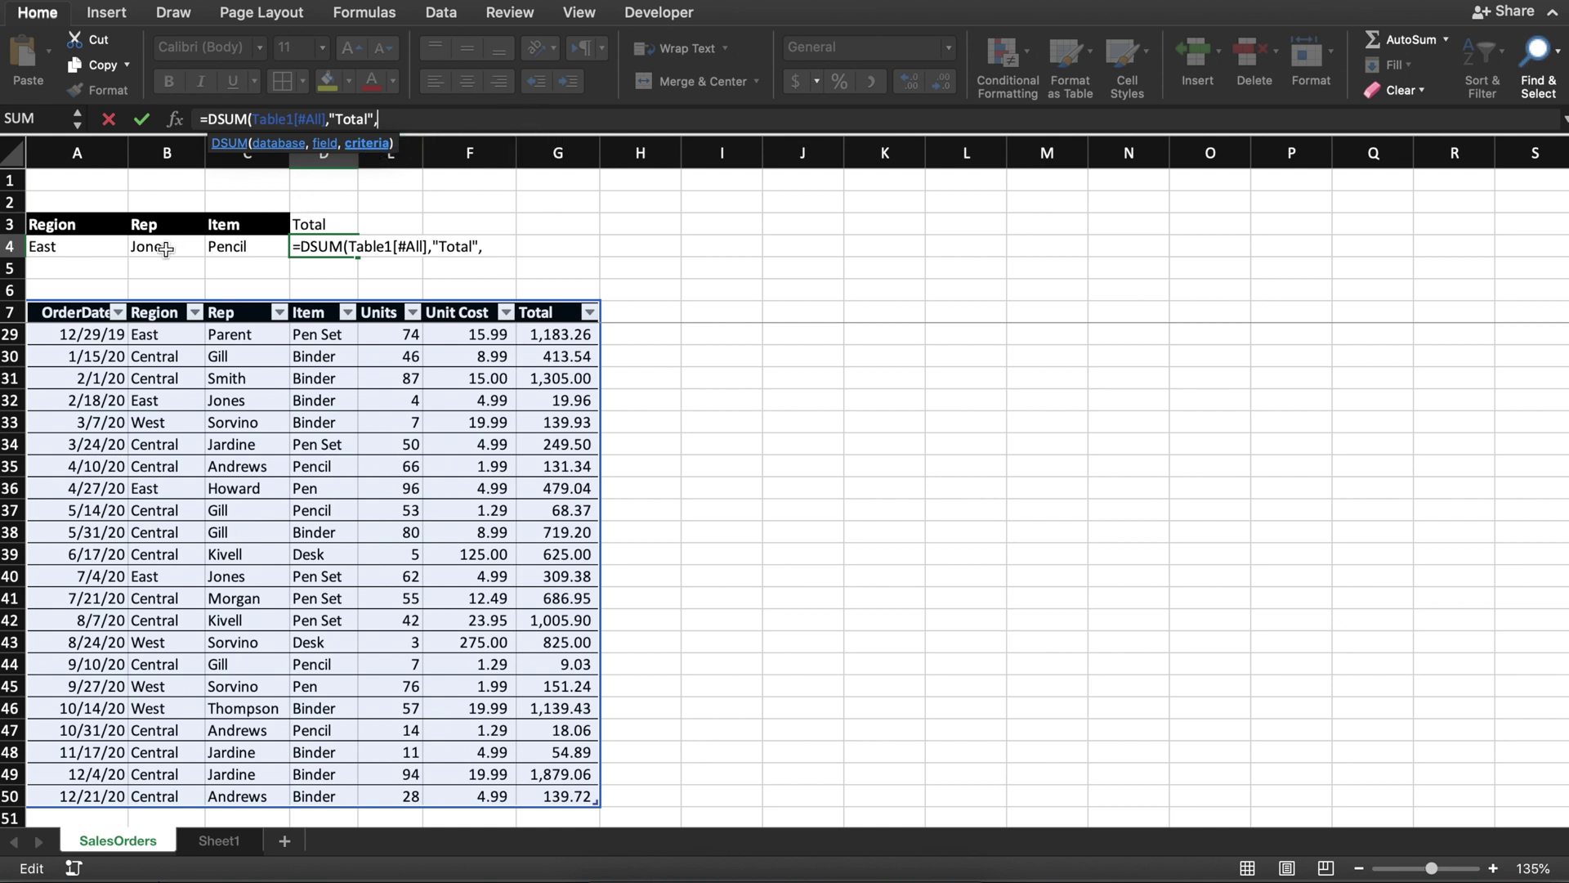
drag(61, 220, 242, 245)
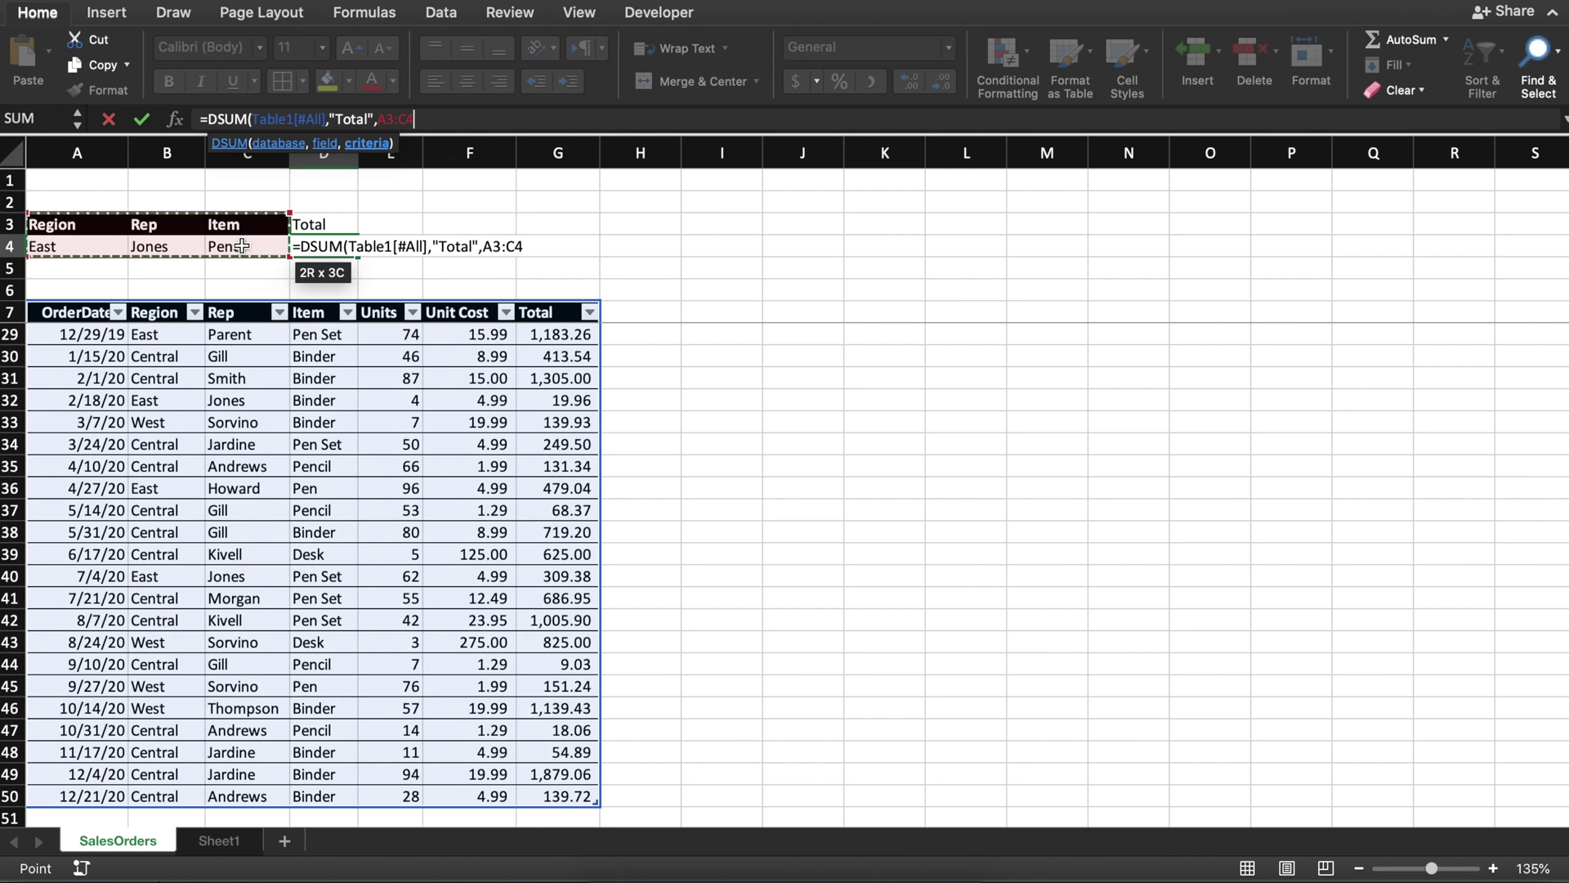
key(Return)
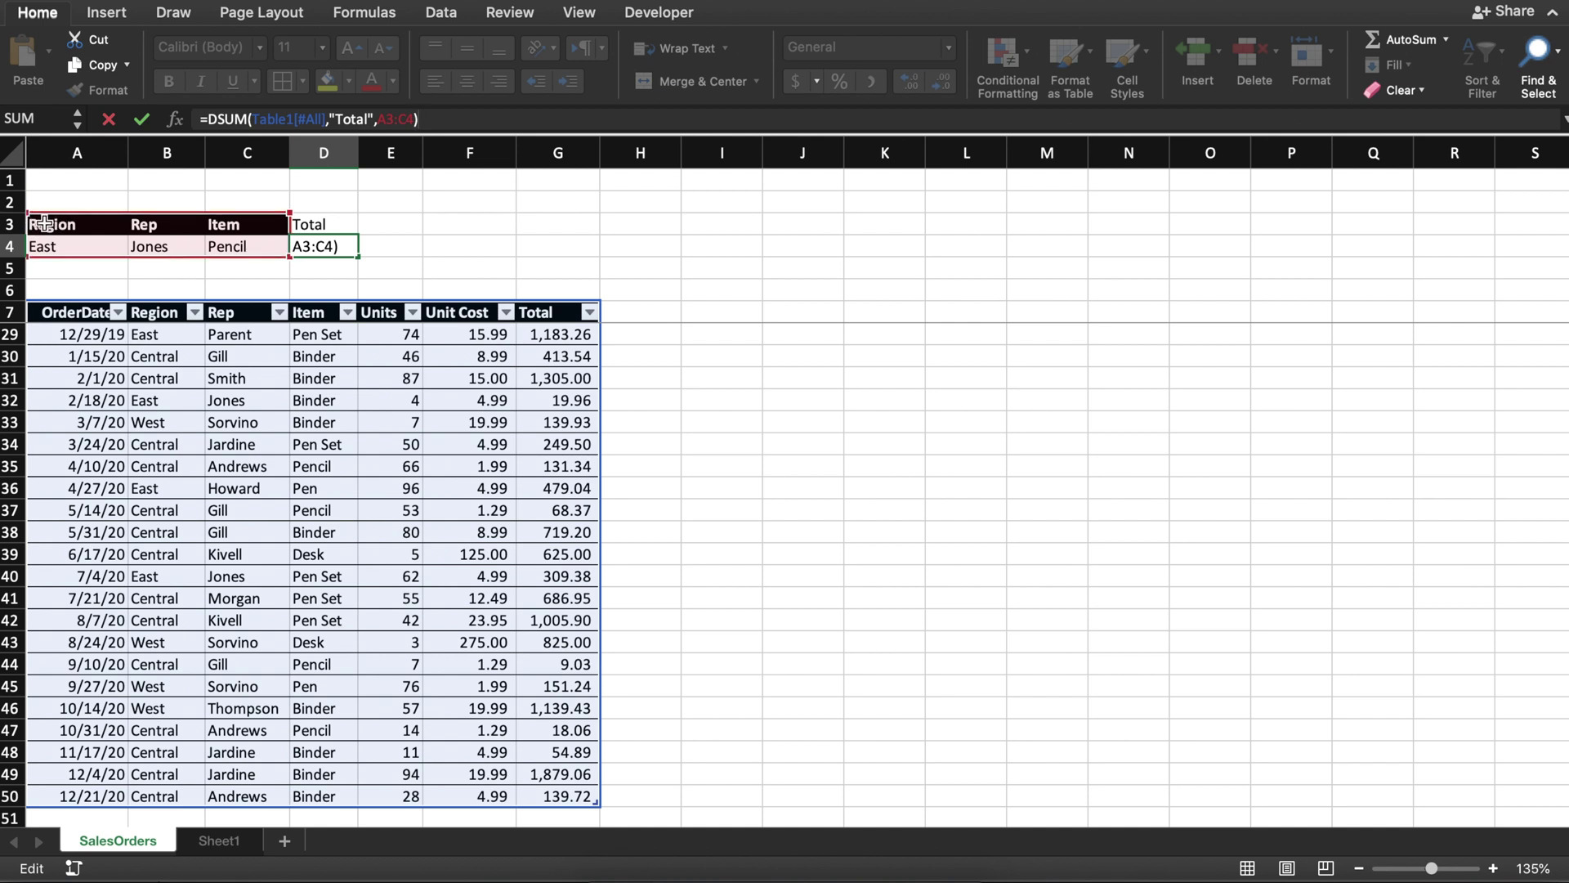
click(167, 246)
key(cmd+c)
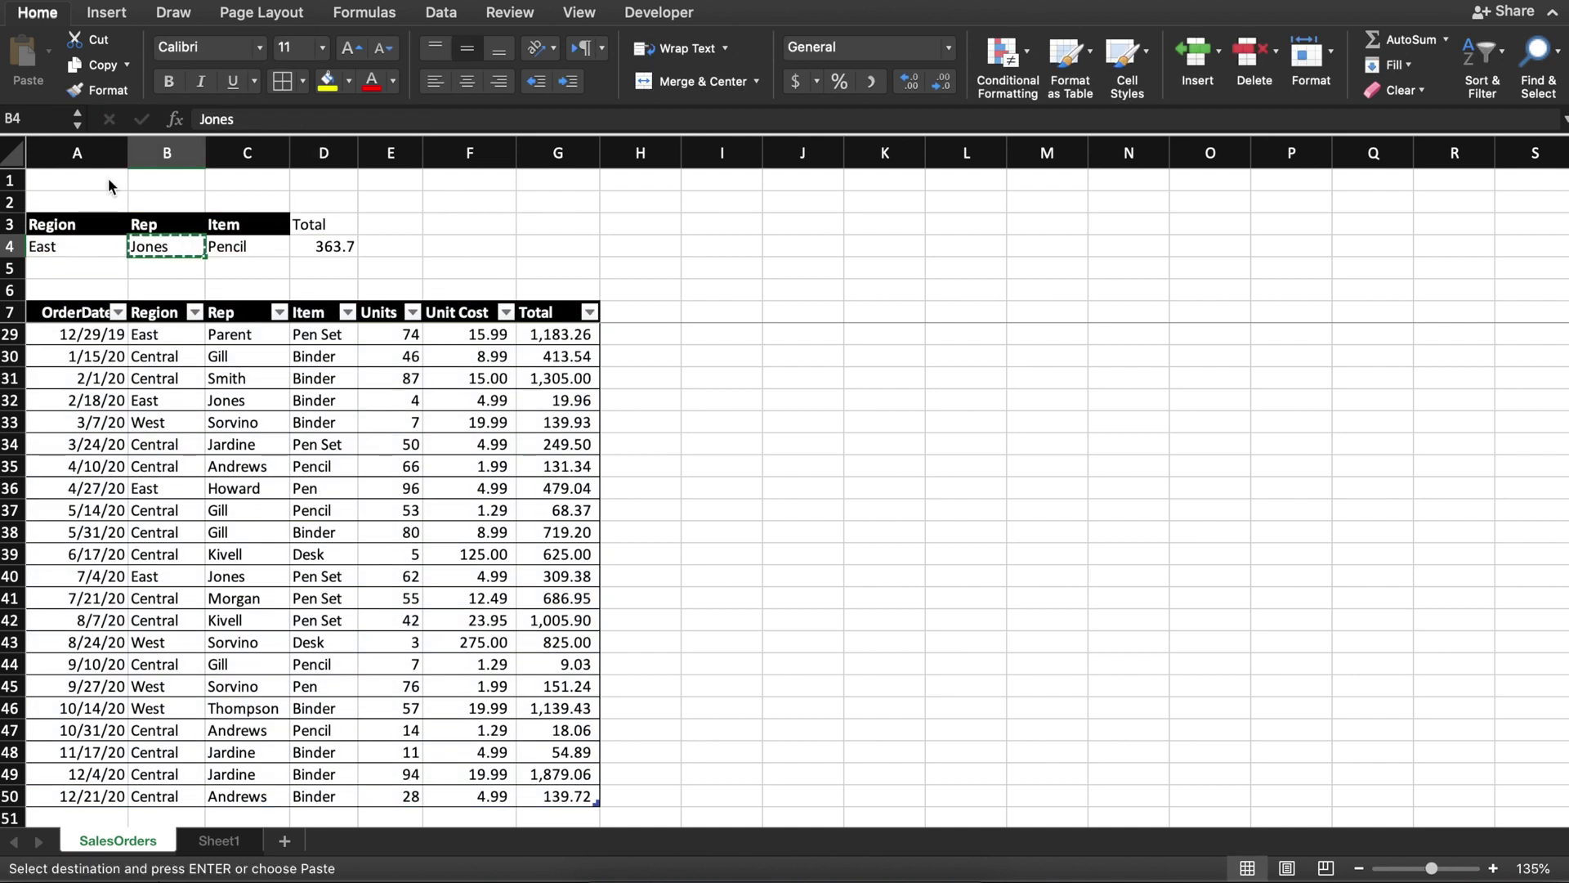
Step: Blank out cells A2:A5 by pasting the empty A1 cell over them
click(91, 185)
key(cmd+c)
drag(91, 201, 89, 261)
key(cmd+v)
click(166, 246)
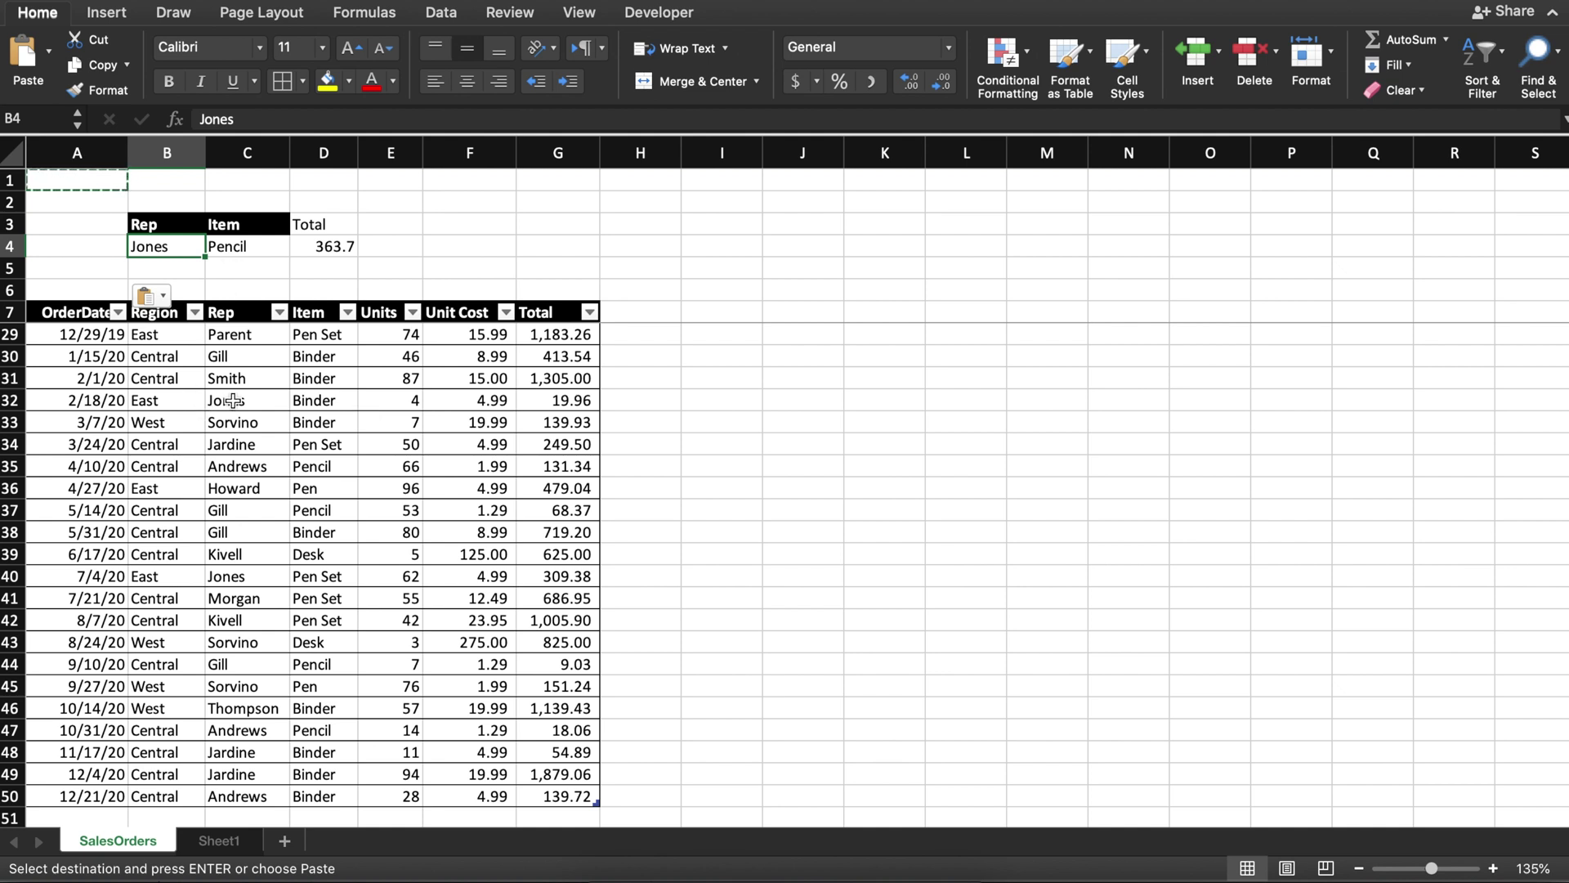
Step: Copy another rep's name from the table into the Rep criterion cell B4 and review D4
click(248, 488)
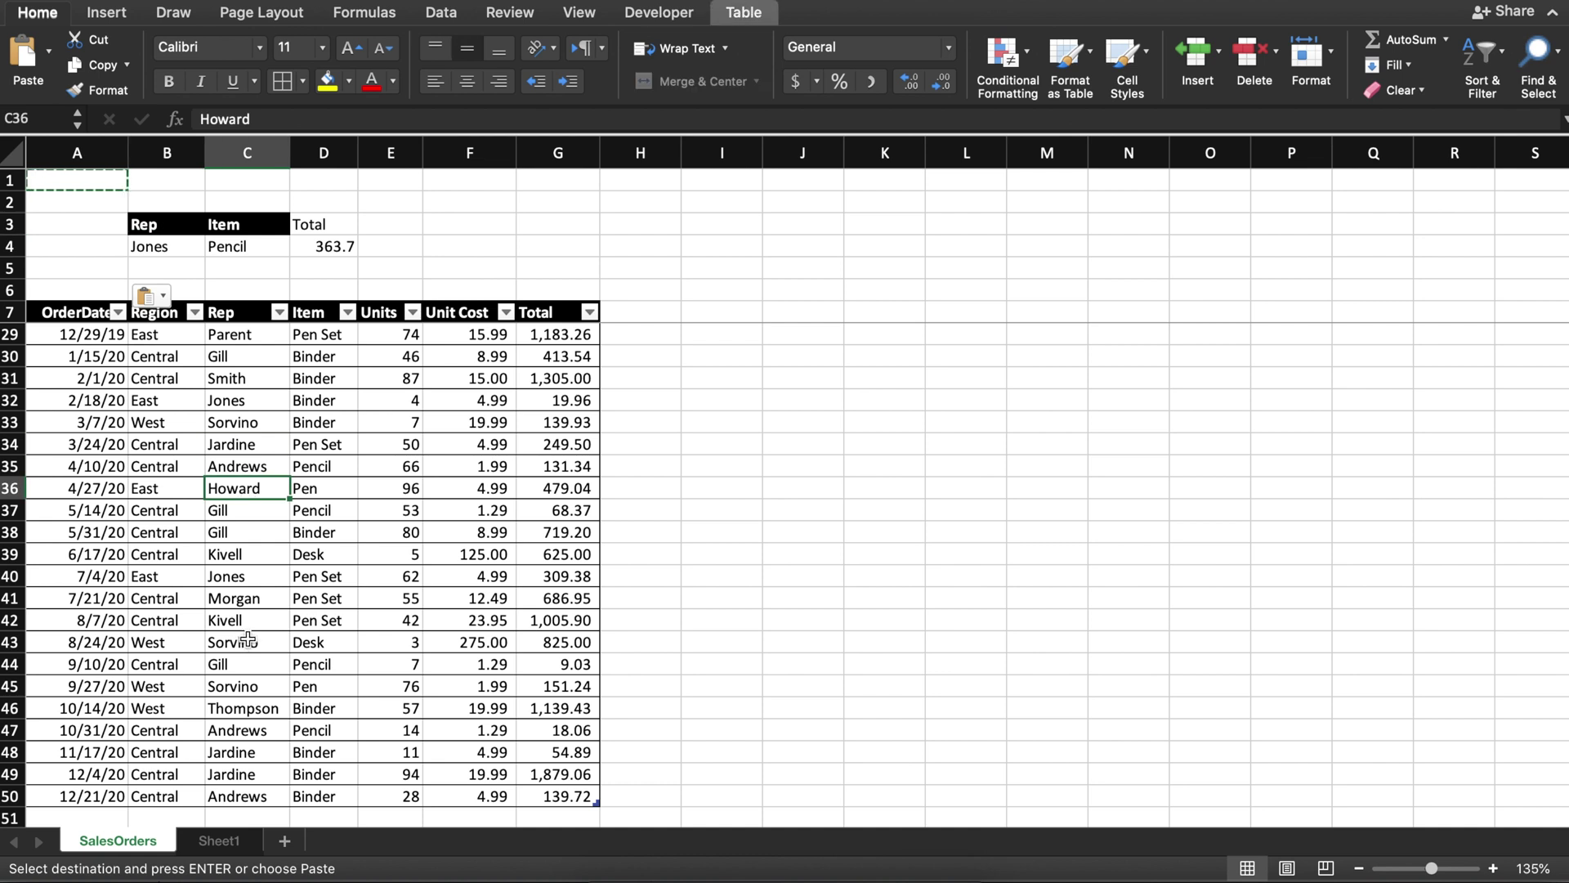
click(250, 465)
key(ctrl+c)
key(ctrl+Up)
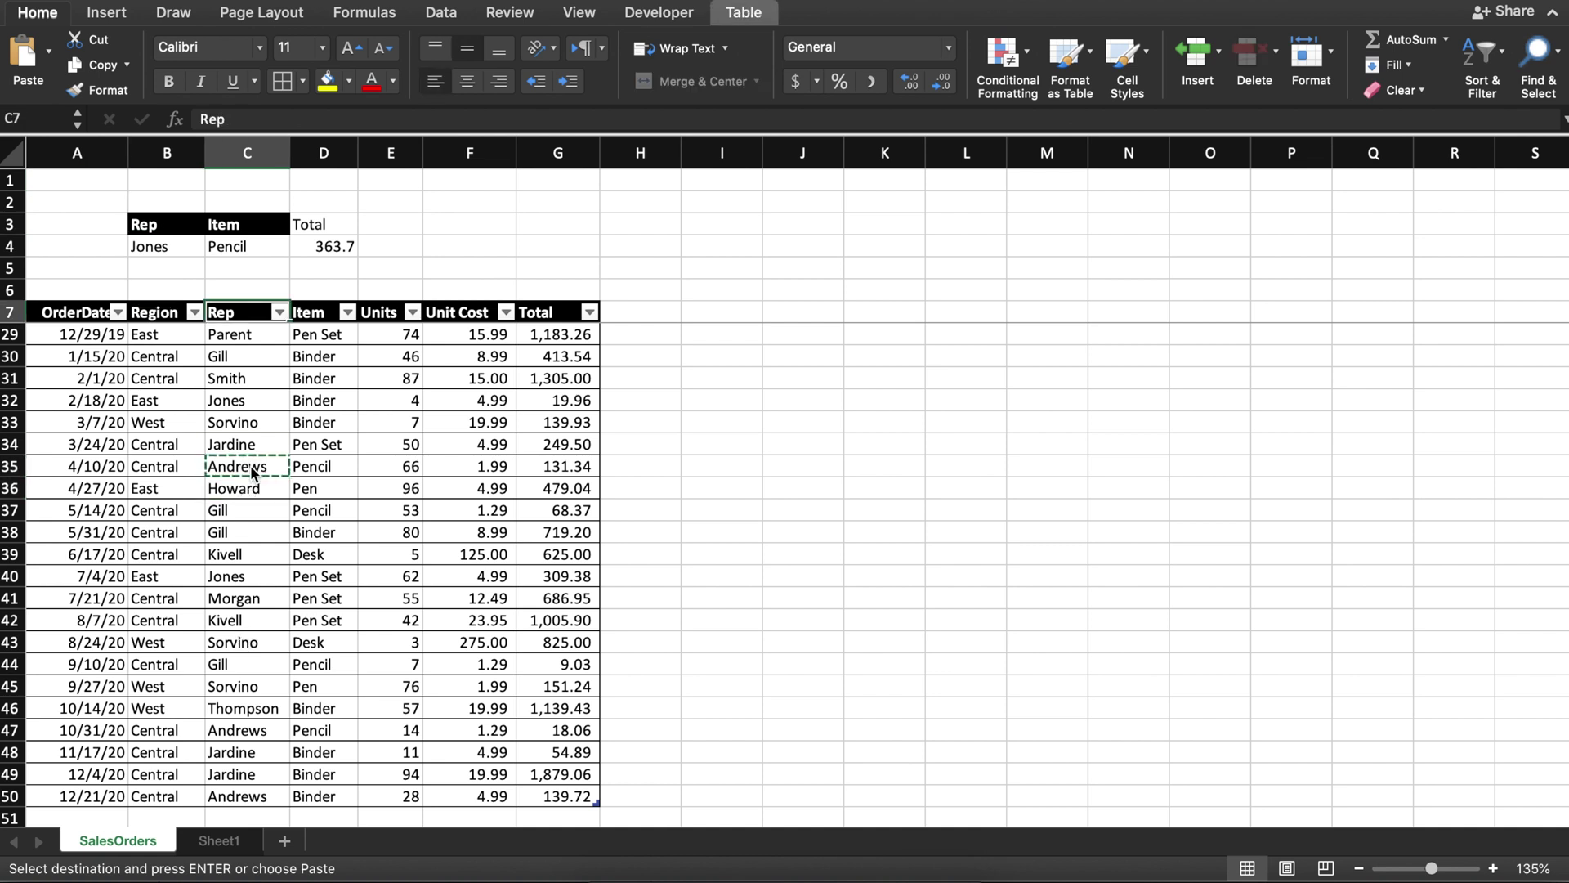
key(Left)
key(ctrl+Up)
key(ctrl+v)
key(Right)
key(Right)
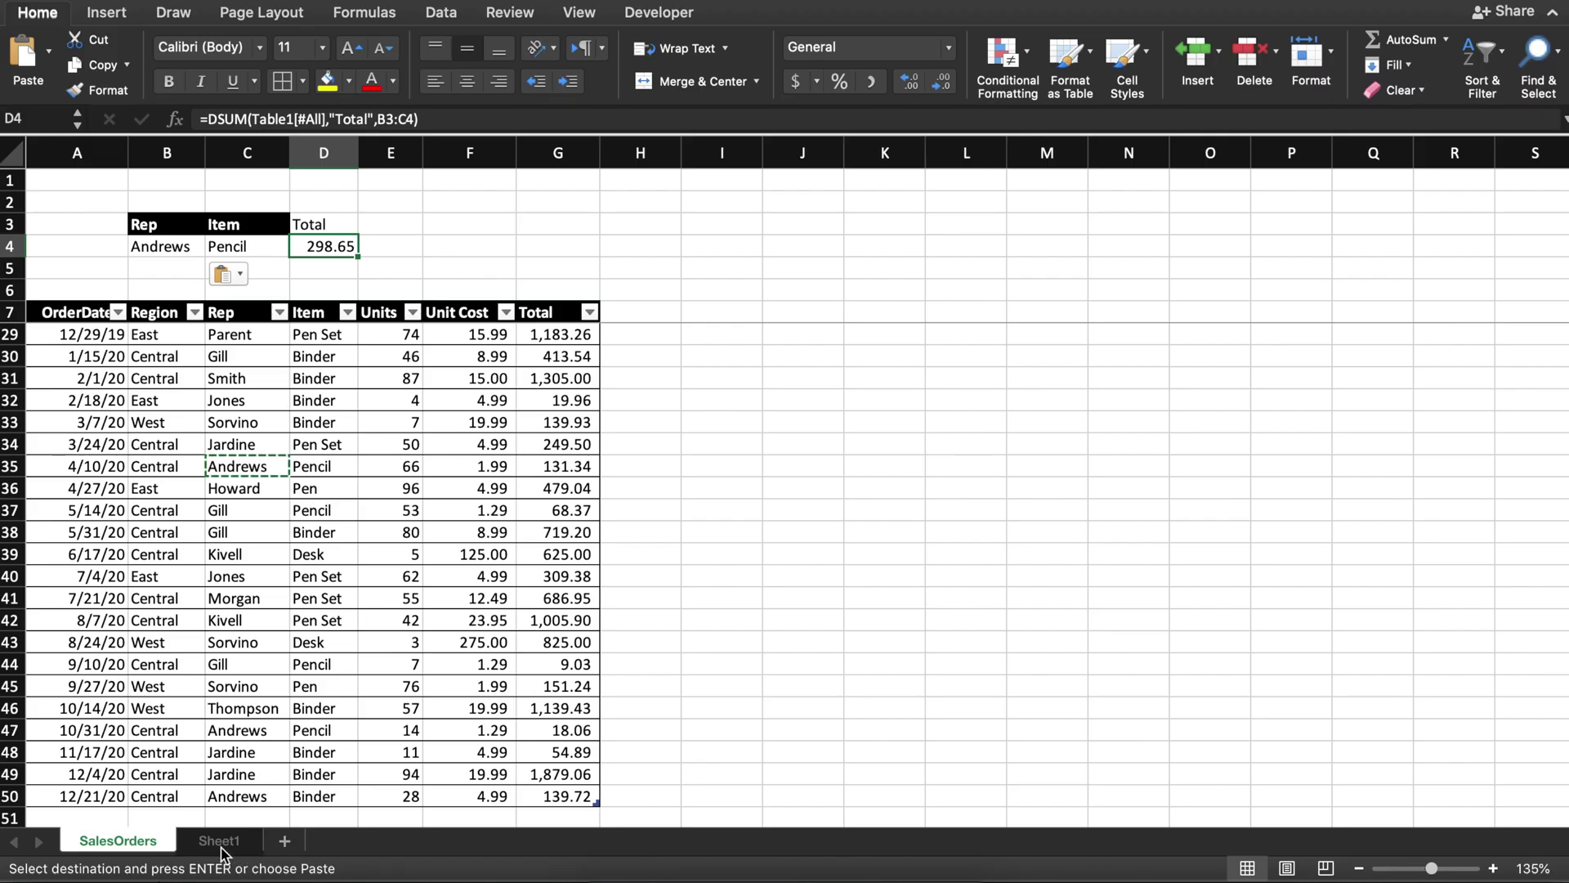
Step: Copy the four questions from Sheet1 C17:C20 into I1:I4 on SalesOrders
click(220, 850)
drag(366, 300, 366, 391)
key(super+c)
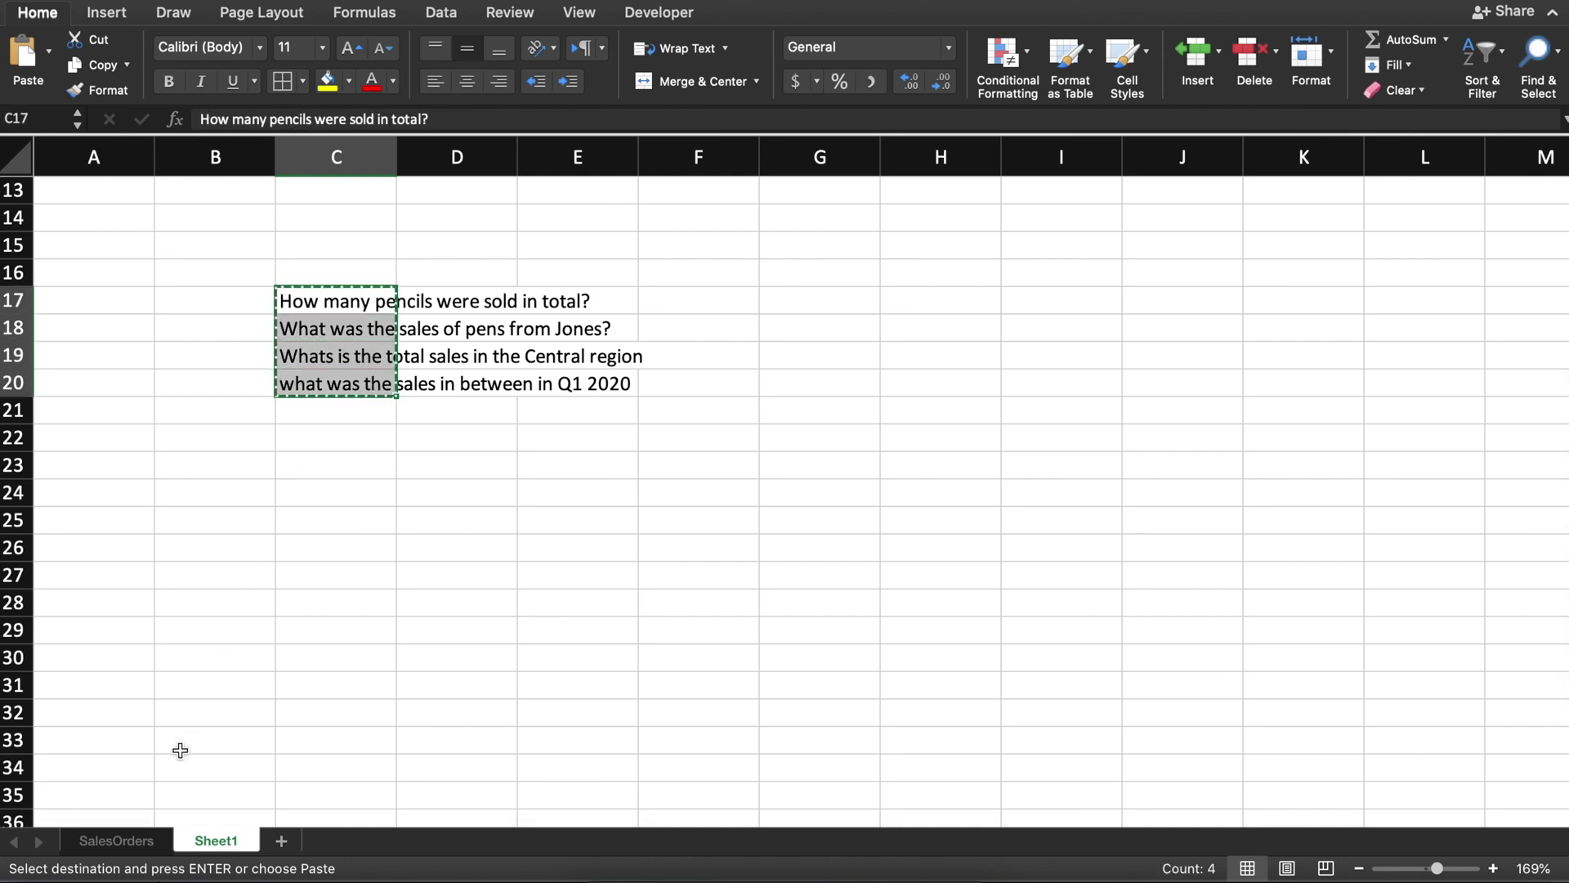
click(116, 850)
click(720, 180)
key(super+v)
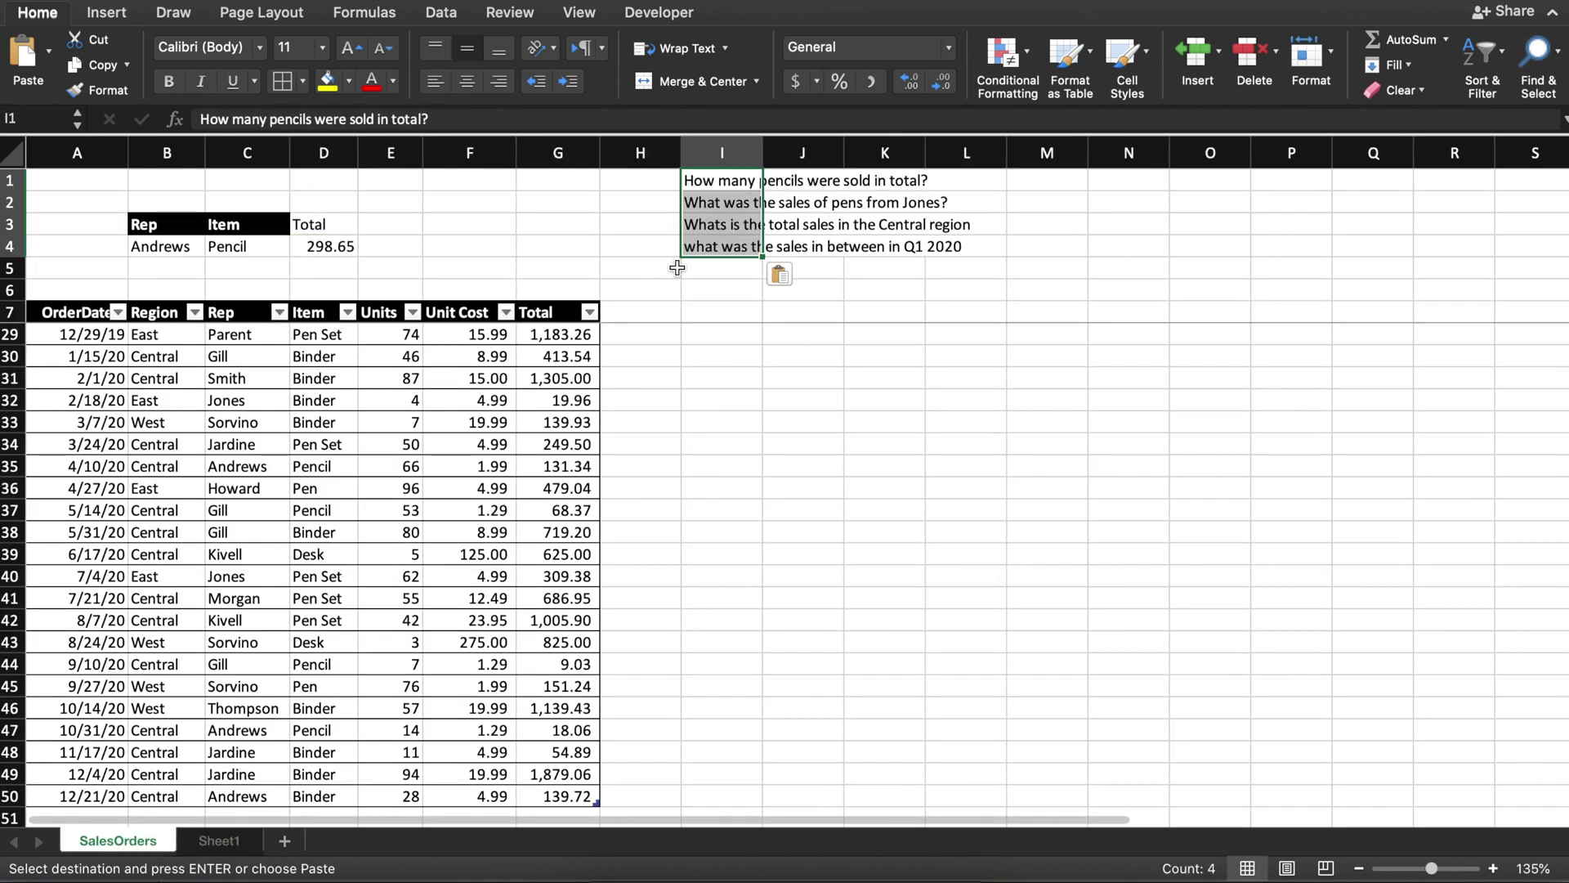
Step: Clear the Rep criterion in column B and bold and number-format the D4 total
drag(166, 180, 155, 269)
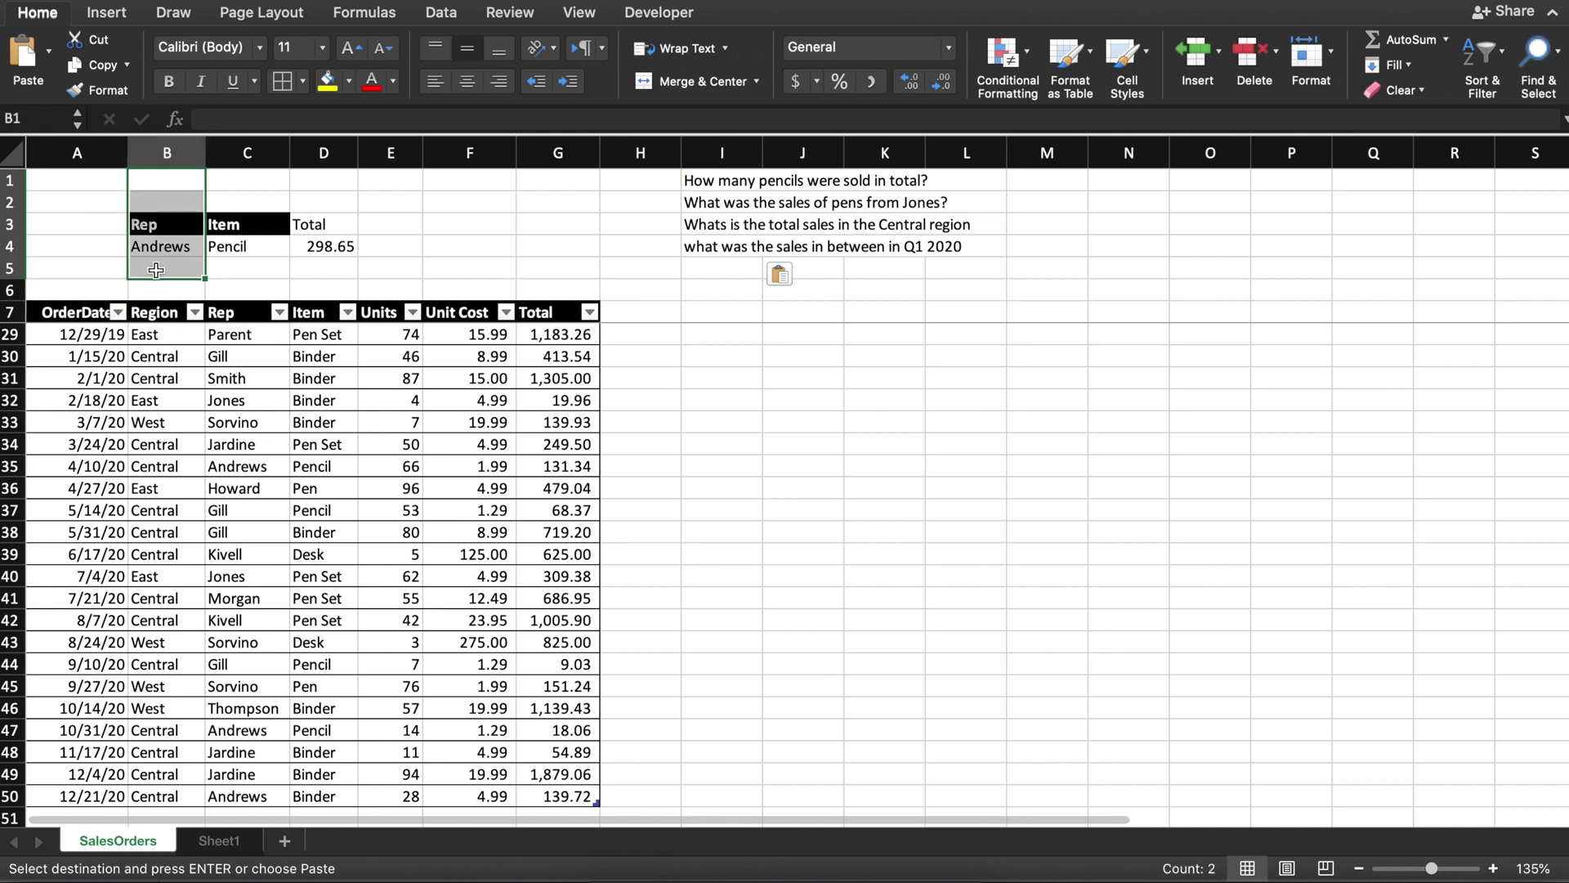
key(Delete)
click(323, 268)
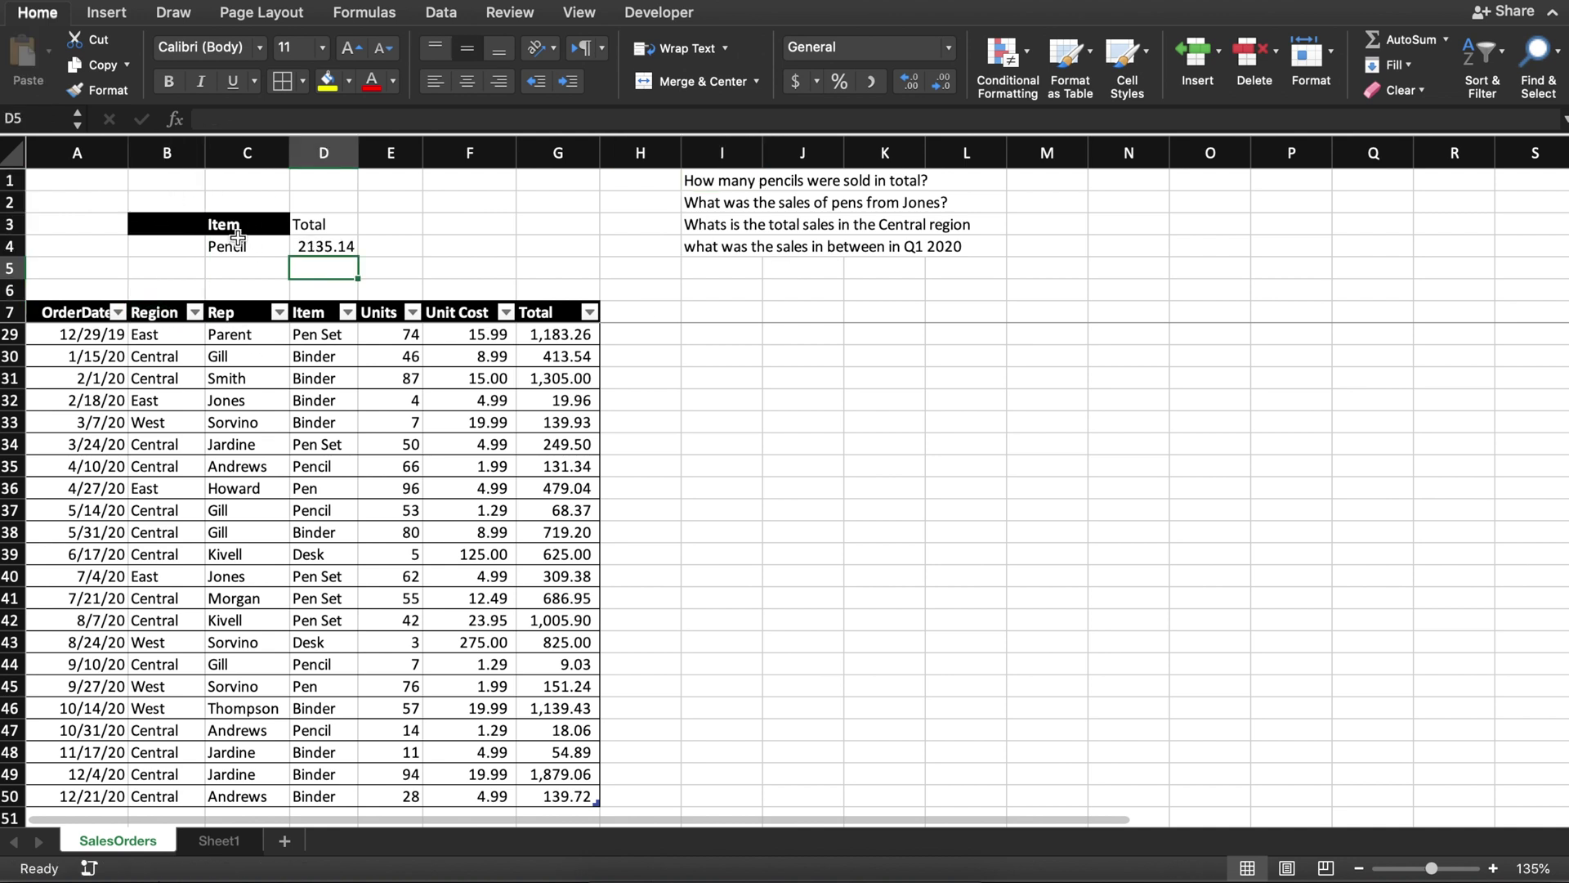
click(323, 246)
key(super+b)
click(300, 254)
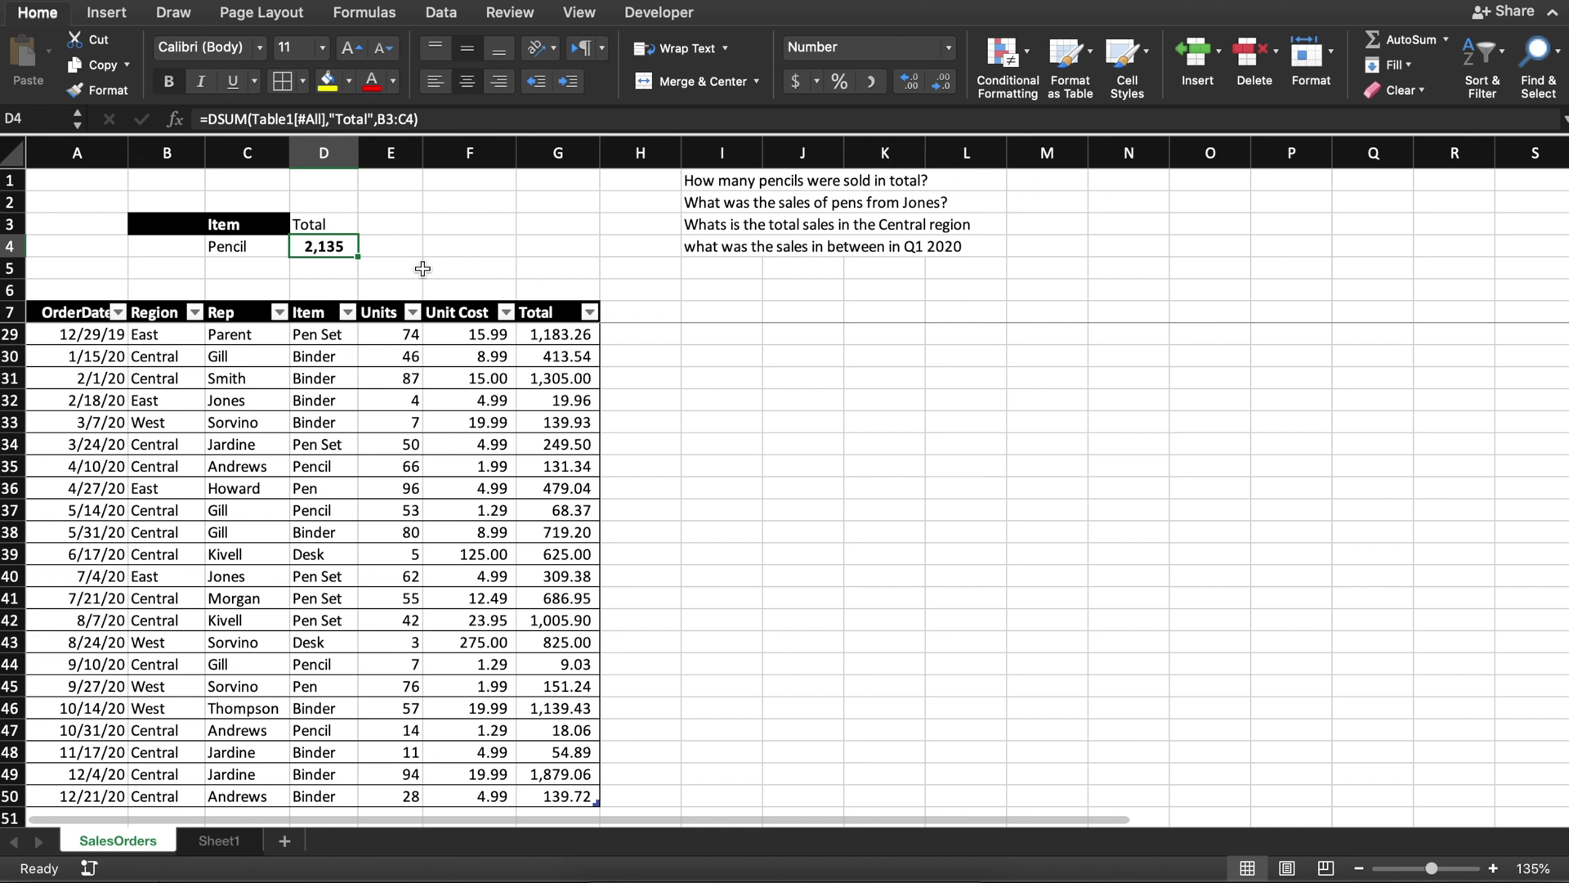
Step: Replace "Total" with "Units" in D4's DSUM so it returns 716, and copy it
click(366, 119)
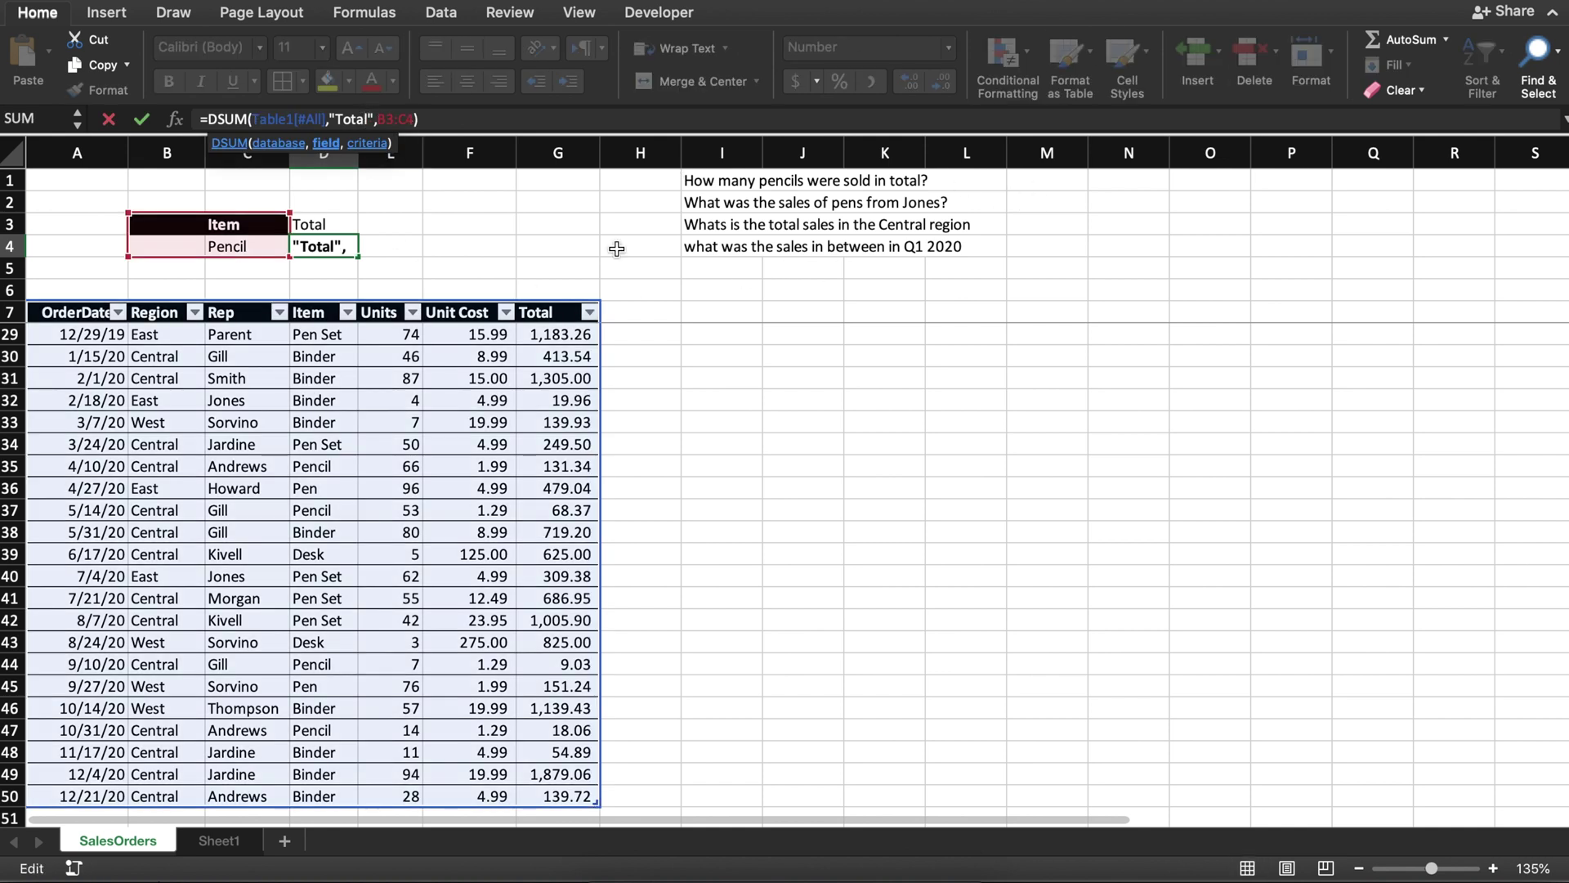
key(BackSpace)
key(BackSpace)
key(BackSpace)
key(BackSpace)
key(Delete)
text(Units)
key(Return)
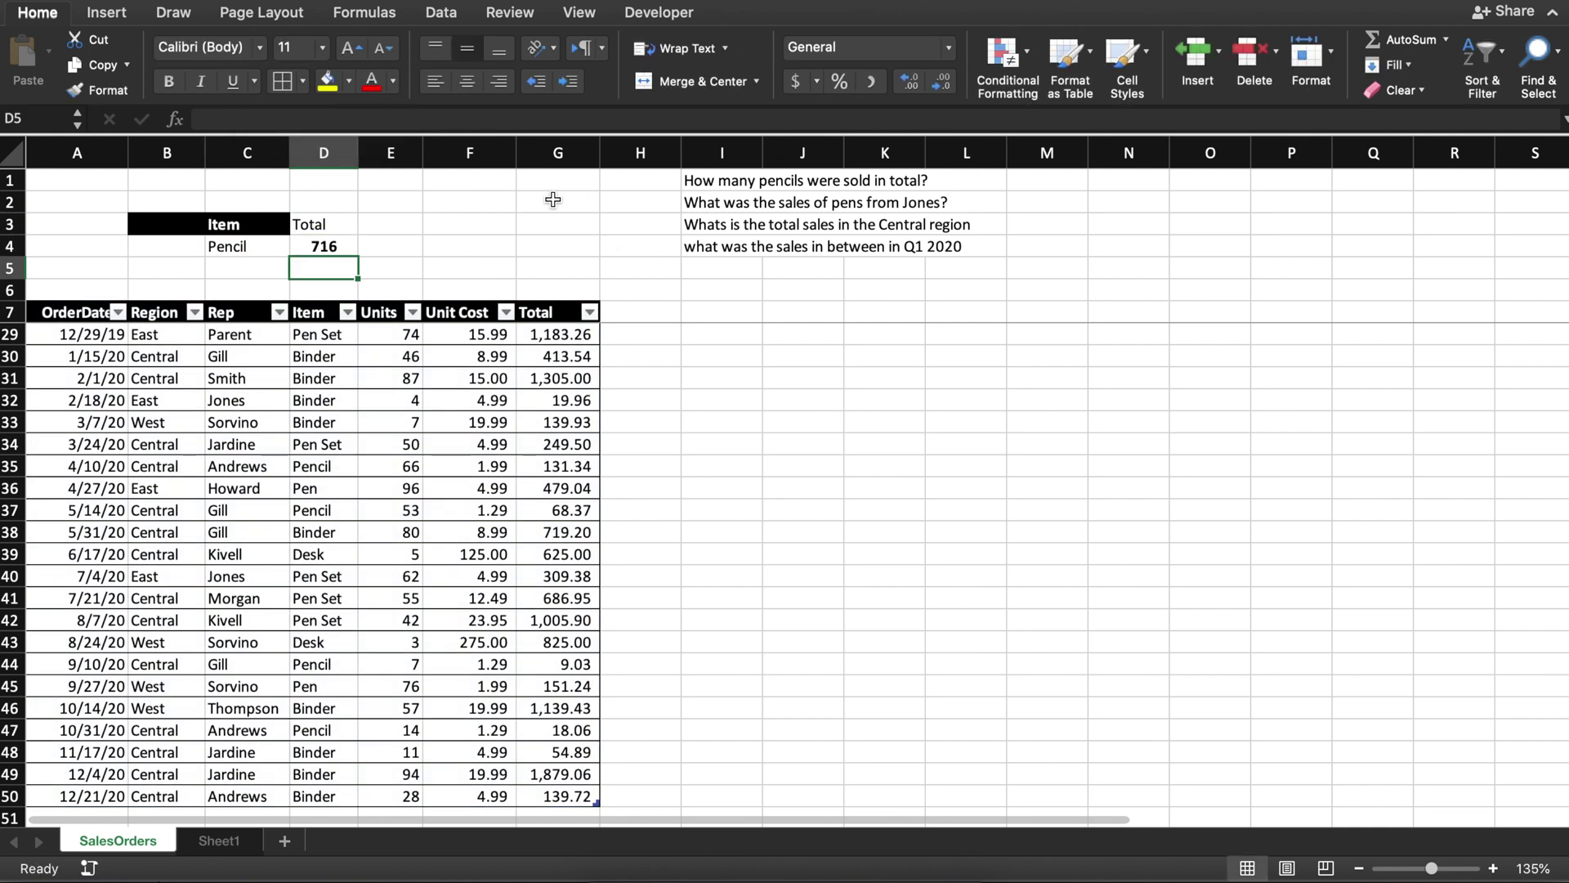
key(Up)
key(super+c)
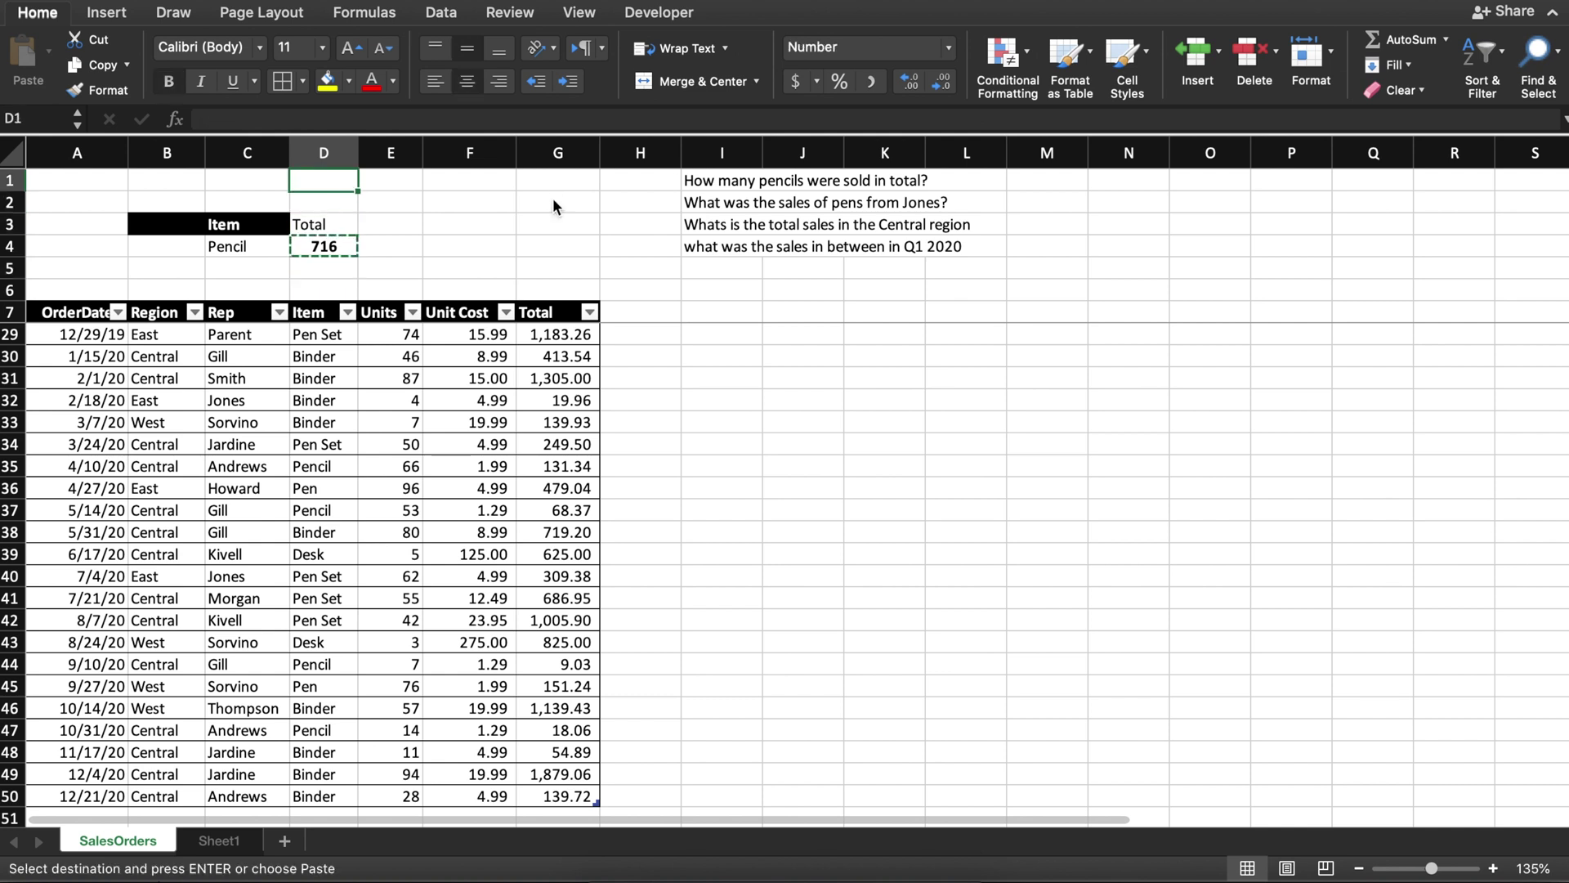
Step: Paste 716 into H1 as the answer to the first question
key(Up)
key(Up)
key(Up)
key(Right)
key(Right)
key(Right)
key(Right)
key(Return)
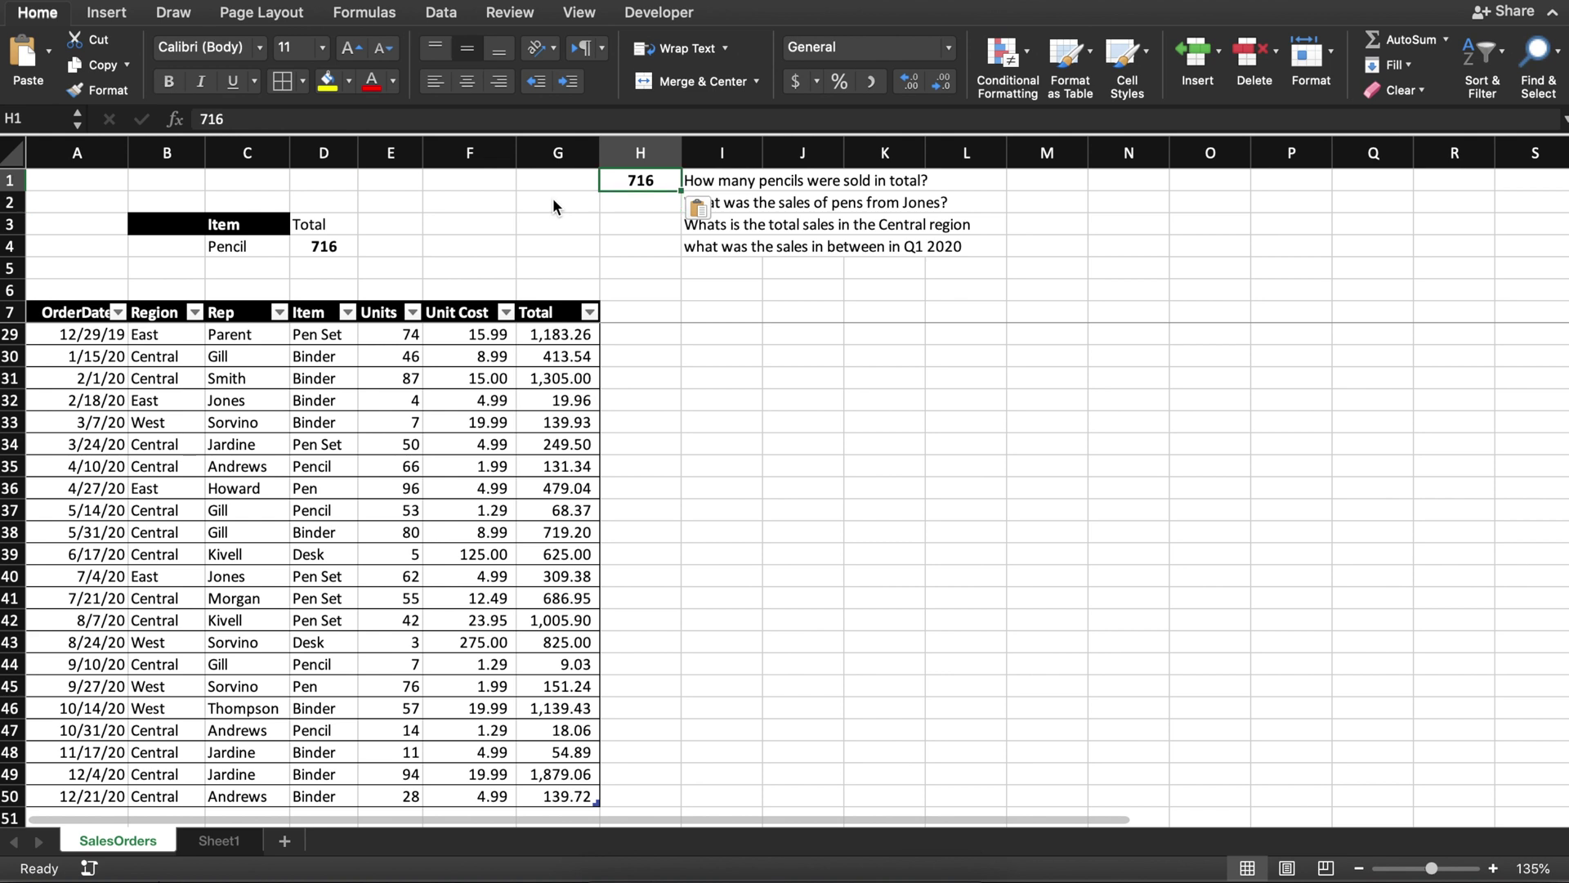
key(Down)
key(Down)
key(Up)
key(Right)
key(Right)
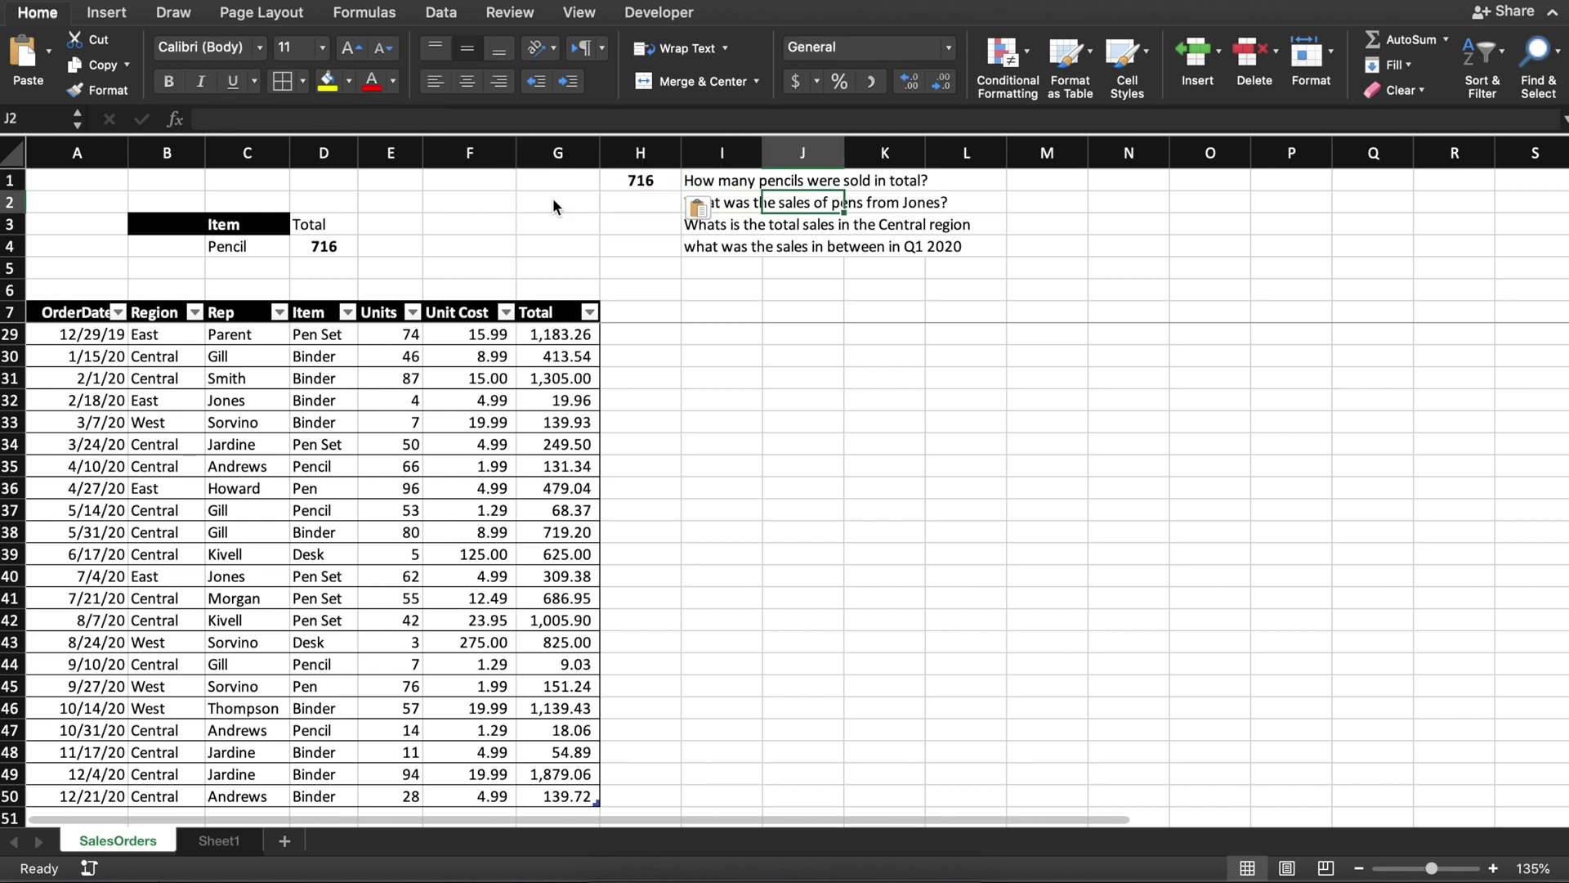
key(Left)
key(Left)
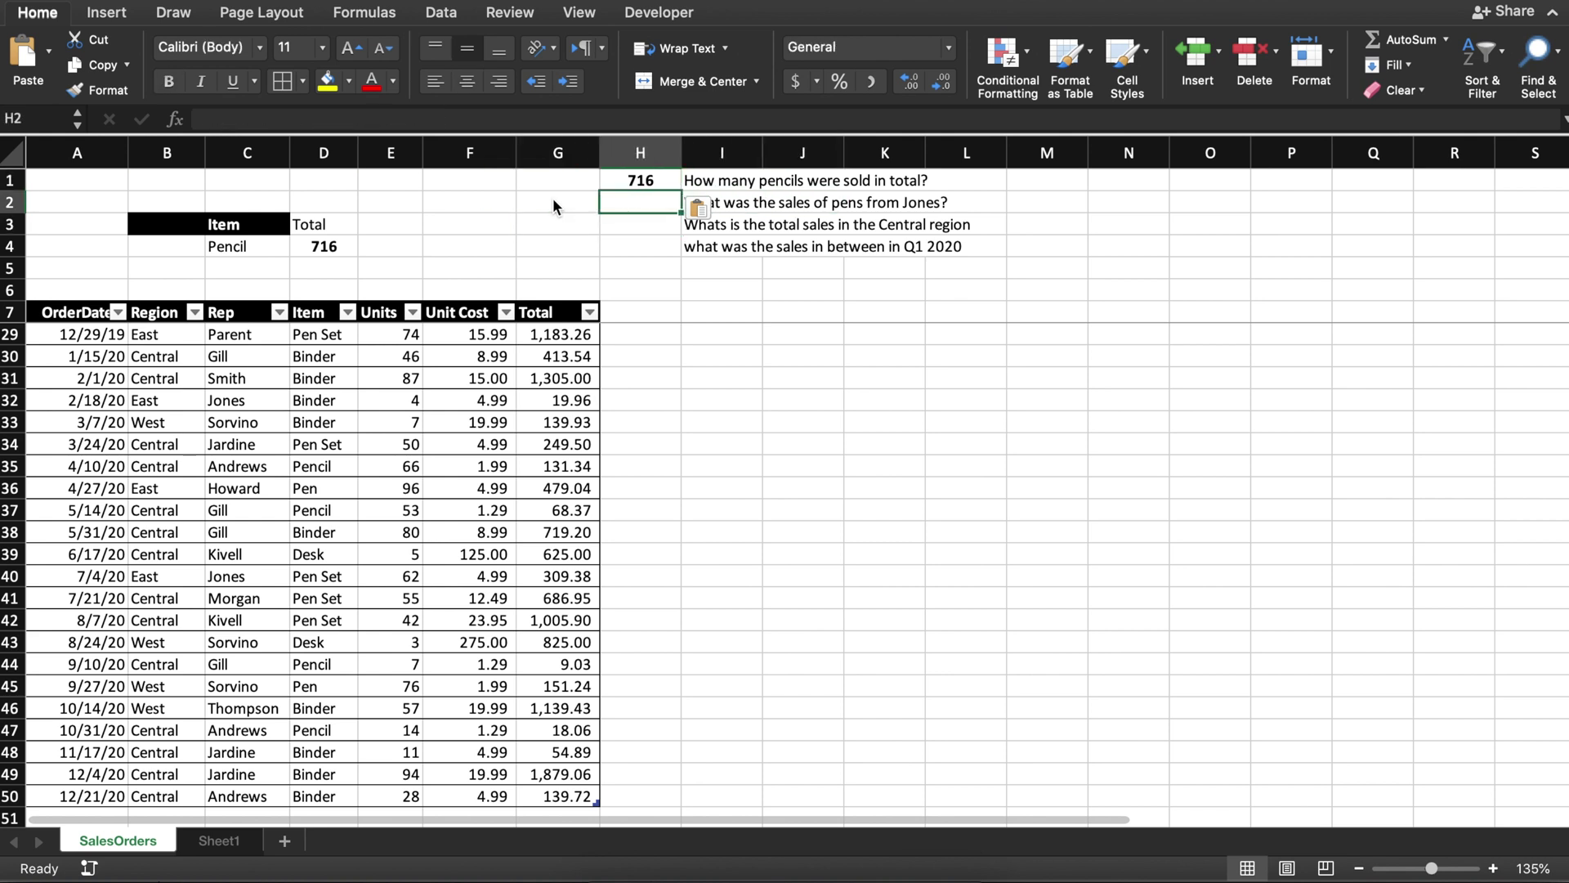
key(Left)
key(Left)
Step: Copy the Rep header into criteria cell B3 and begin typing a rep's name in B4
key(Left)
key(Left)
key(Left)
key(Down)
key(Down)
key(Down)
key(Down)
key(Down)
key(ctrl+c)
key(Up)
key(Up)
key(Up)
key(Left)
key(Up)
key(ctrl+v)
key(Down)
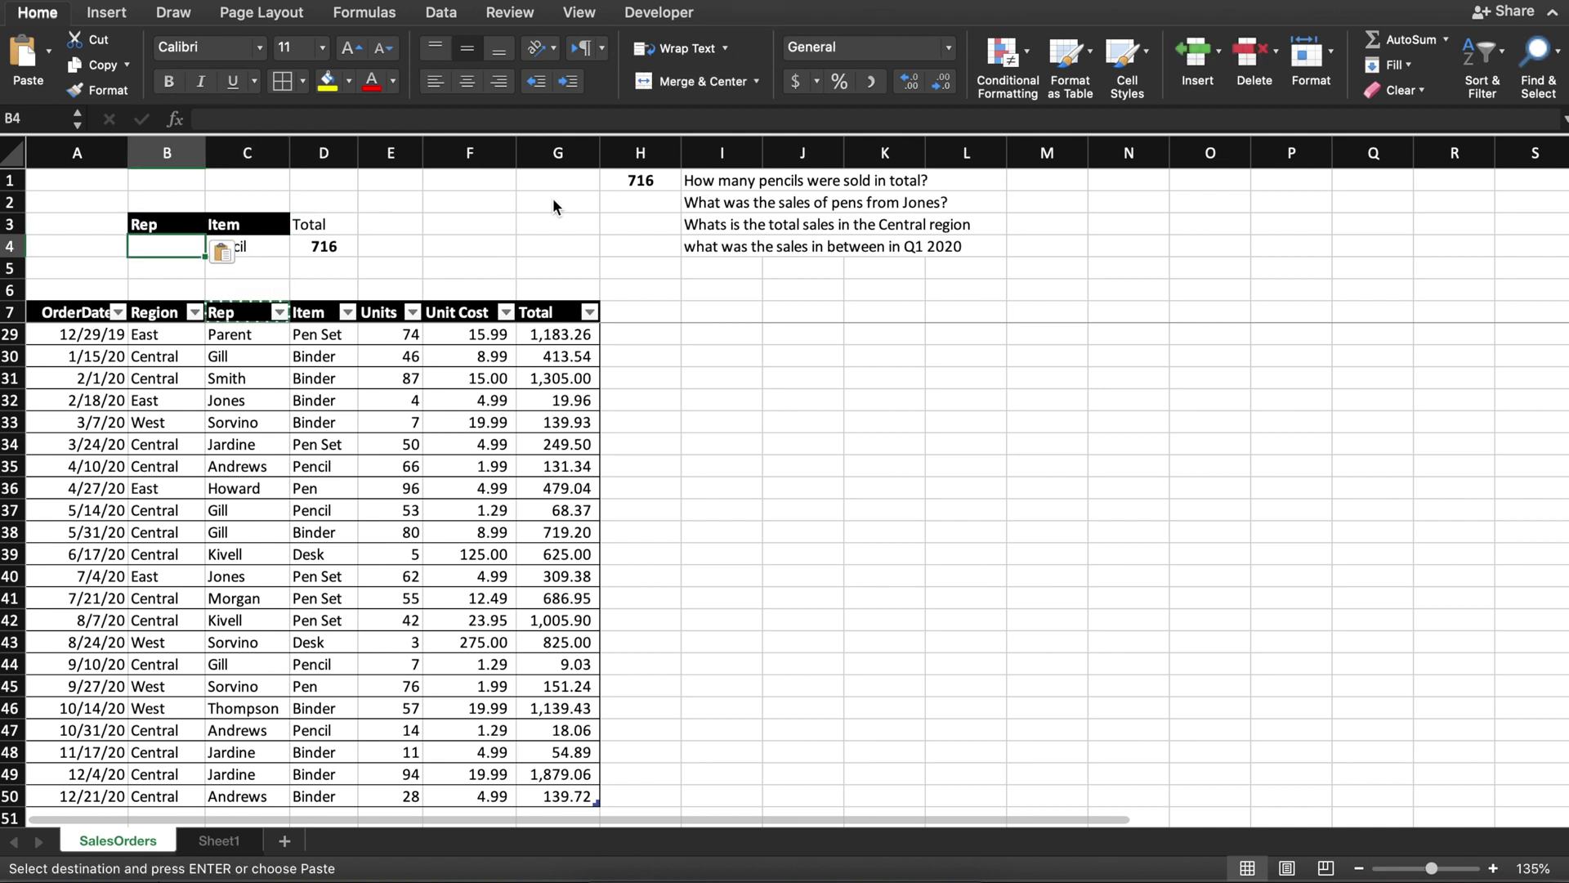
text(J)
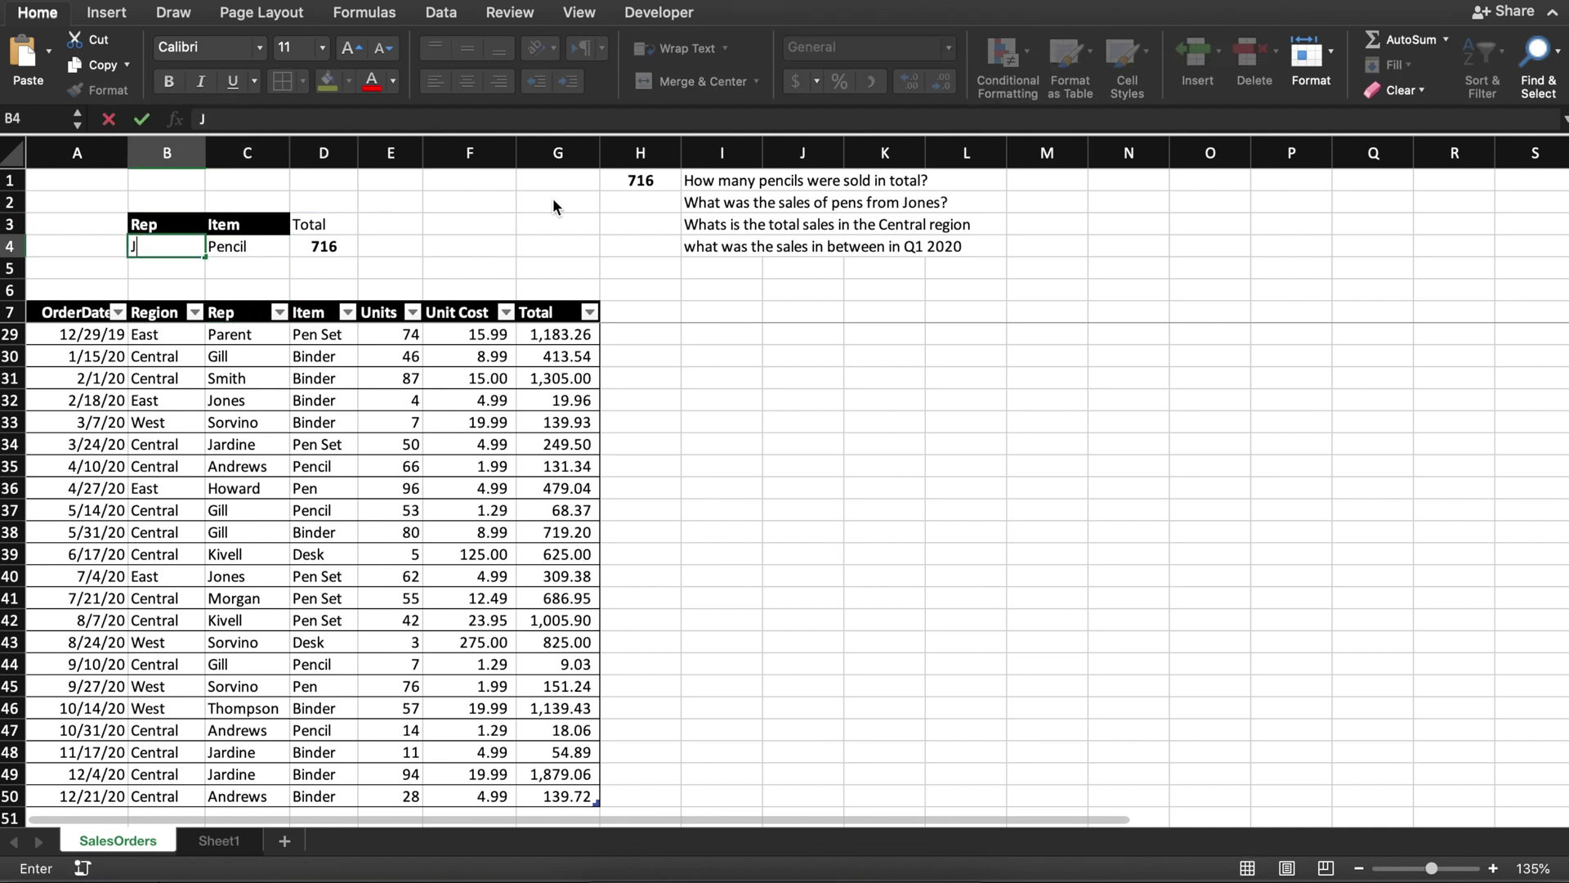
text(enes)
Step: Confirm the rep criterion in B4 and enter Pens as the Item criterion
key(Return)
key(Up)
key(Right)
text(Pens)
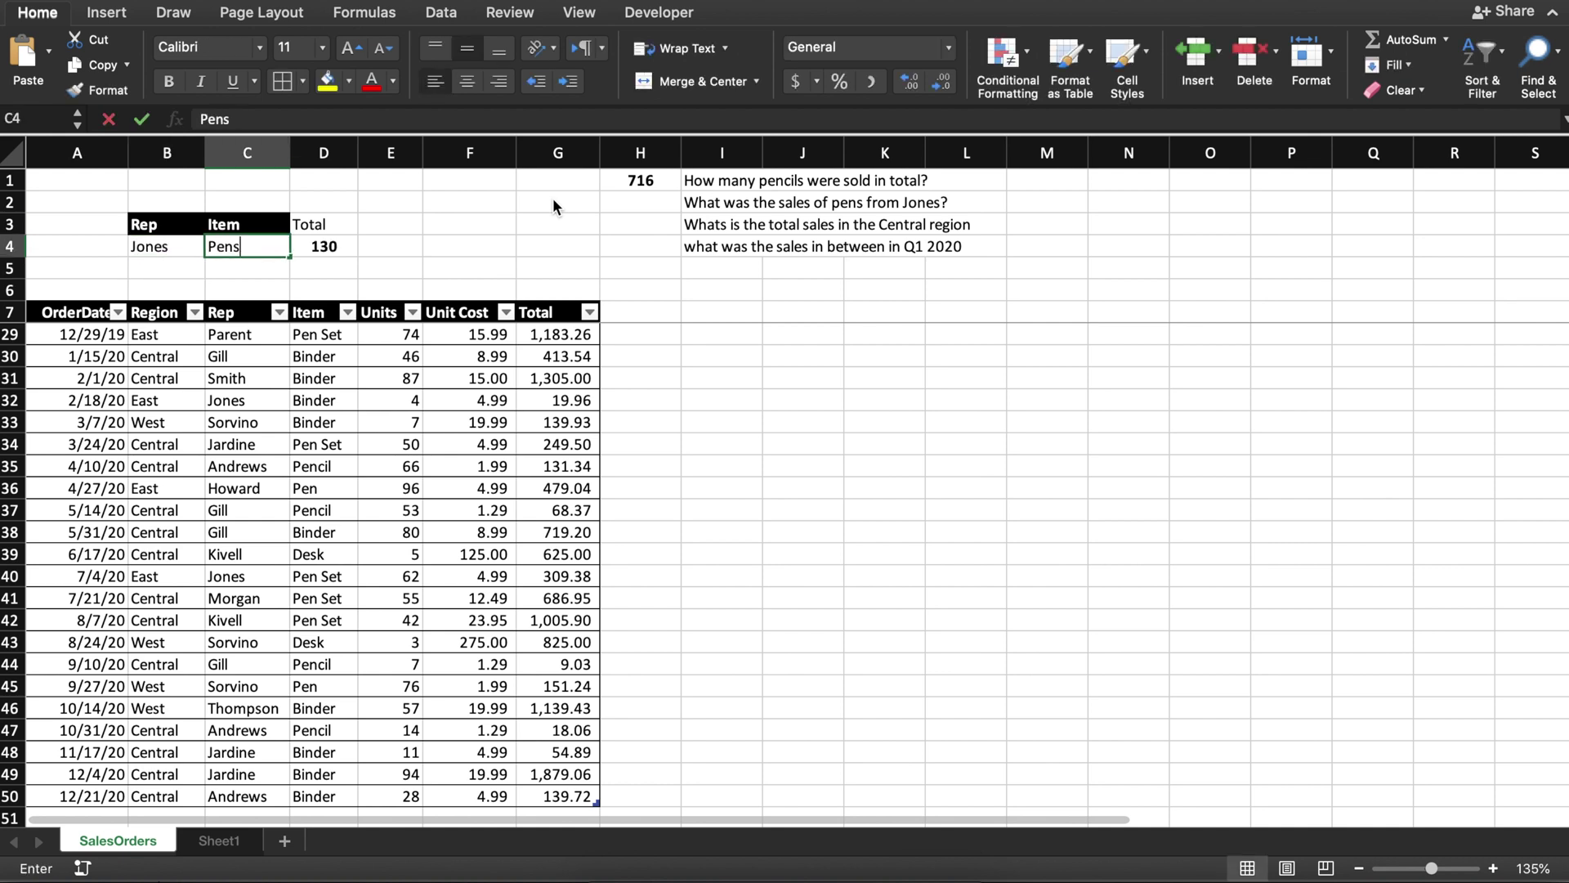
key(Return)
key(Up)
key(Right)
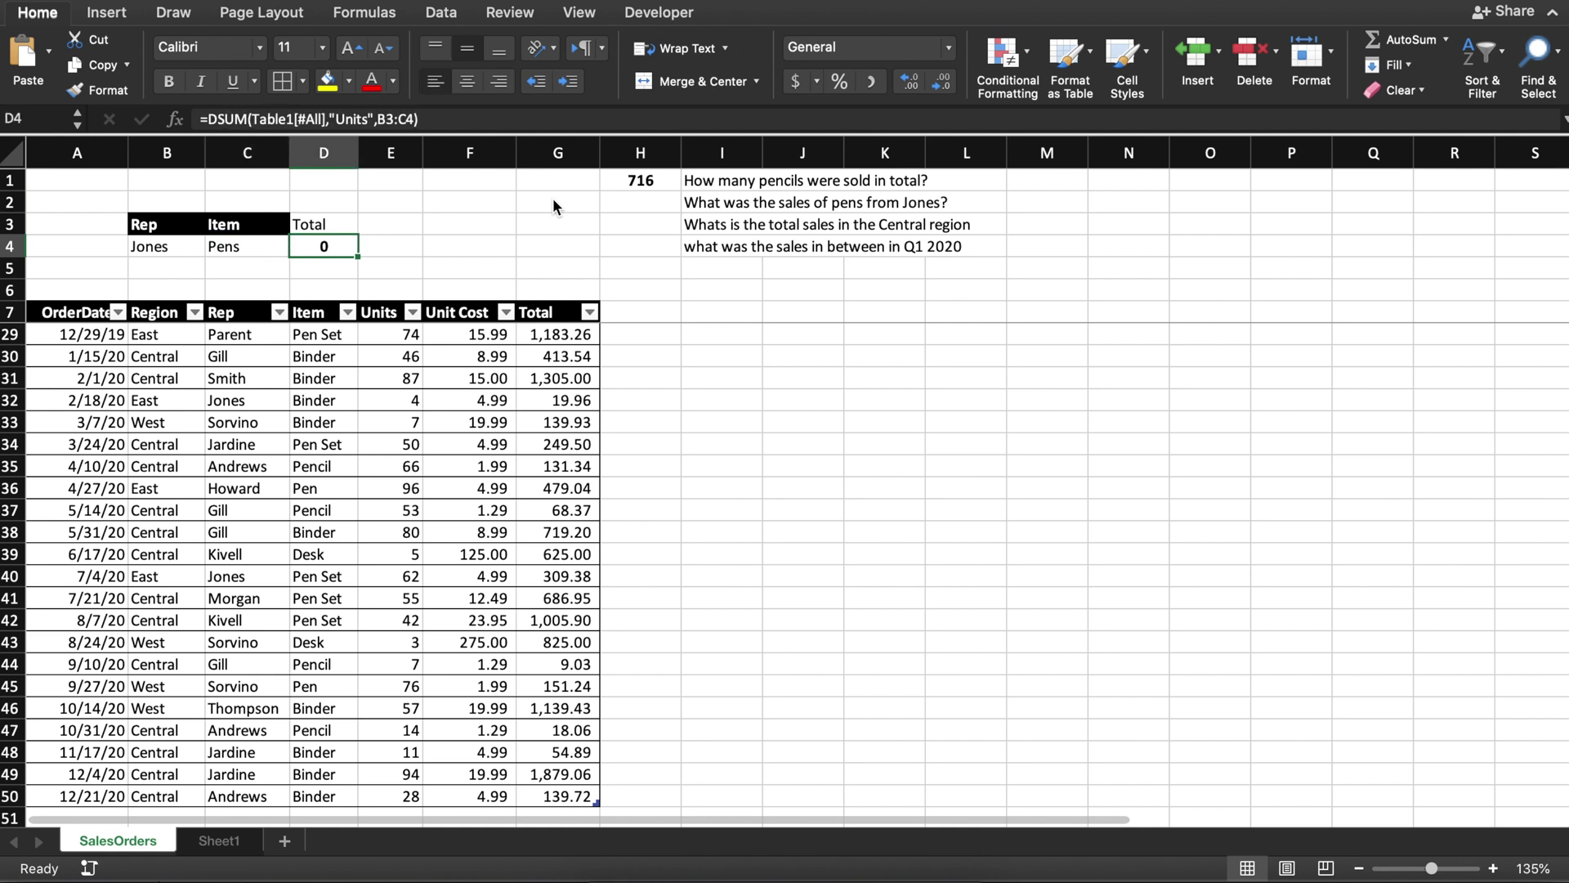
key(Left)
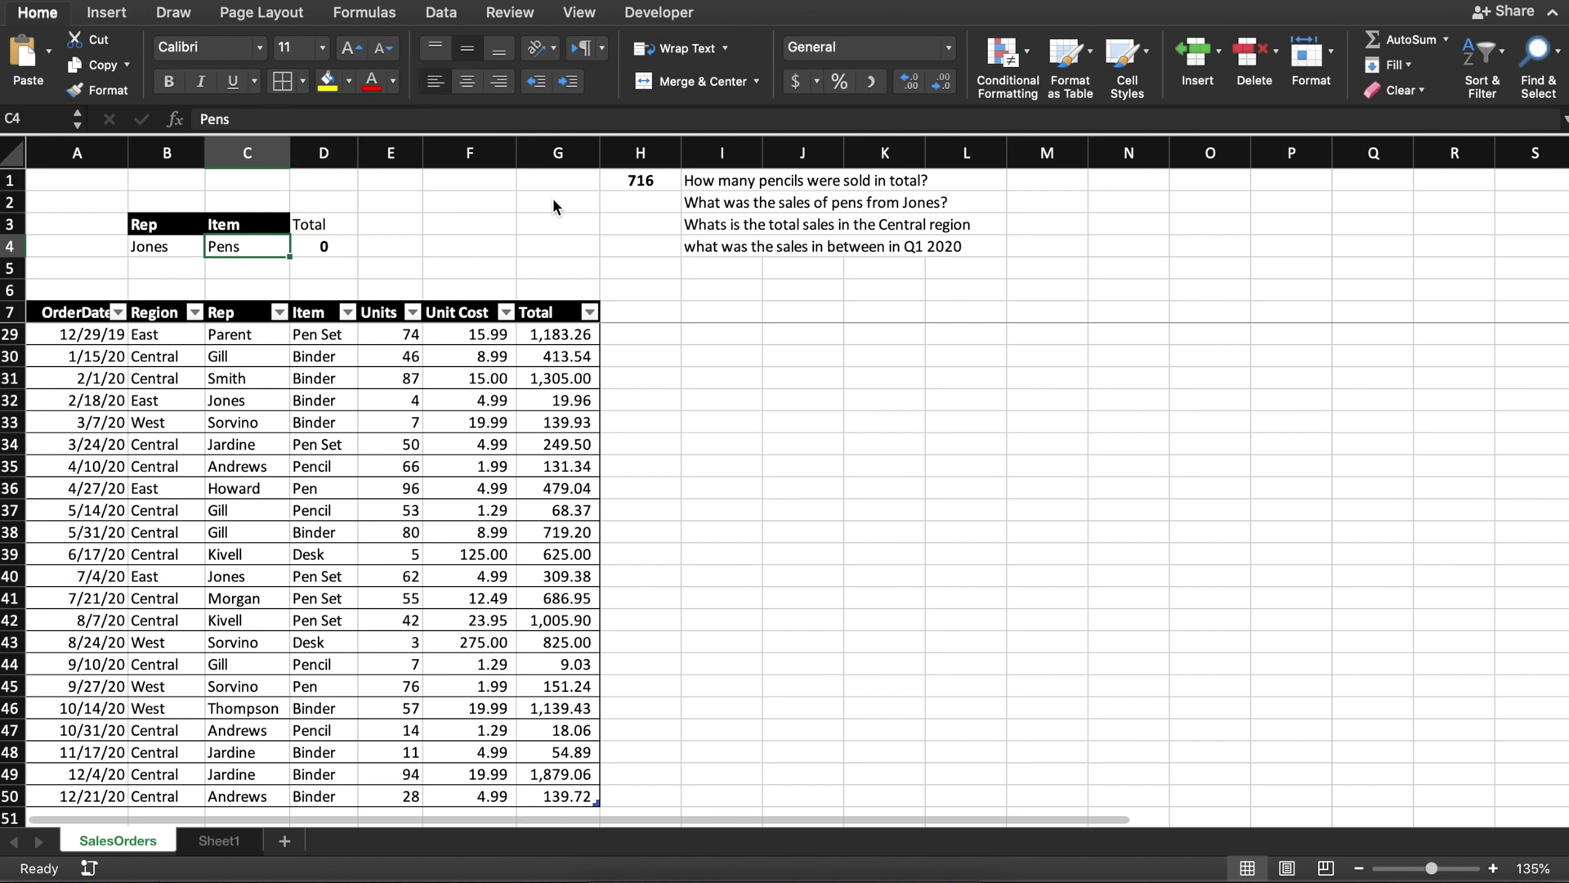
key(Up)
key(Up)
key(Right)
key(Right)
key(Right)
key(Right)
key(Right)
key(Right)
key(Down)
key(Down)
key(Left)
key(Left)
key(Left)
key(Left)
key(Left)
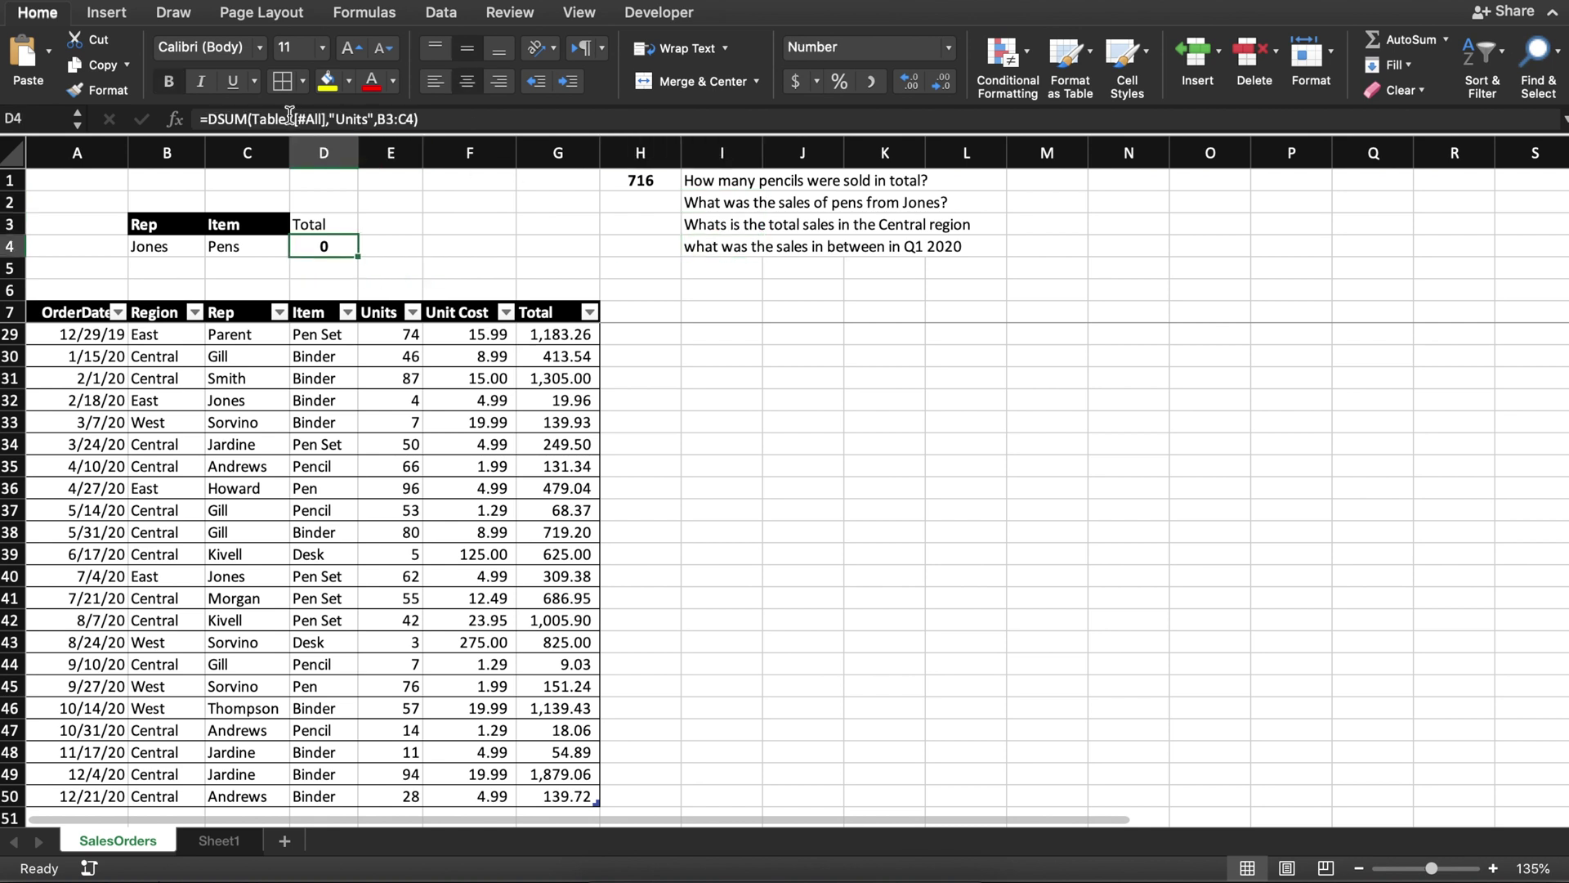
Step: Switch D4's DSUM field back to total and set the Item criterion to Pen
double_click(367, 119)
text(total)
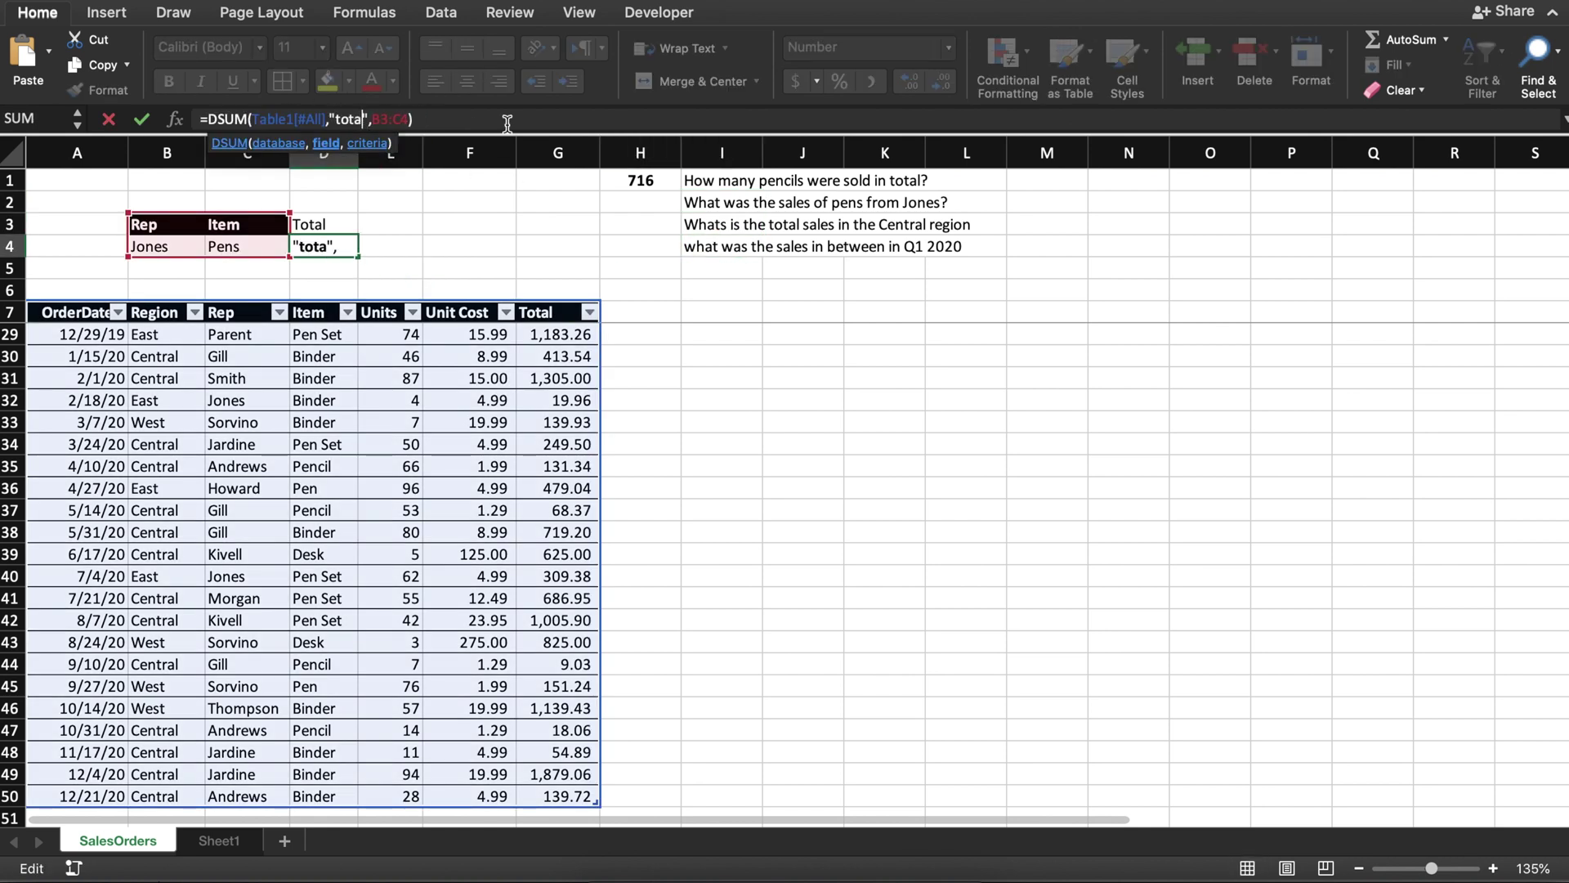
key(Return)
click(323, 488)
key(ctrl+c)
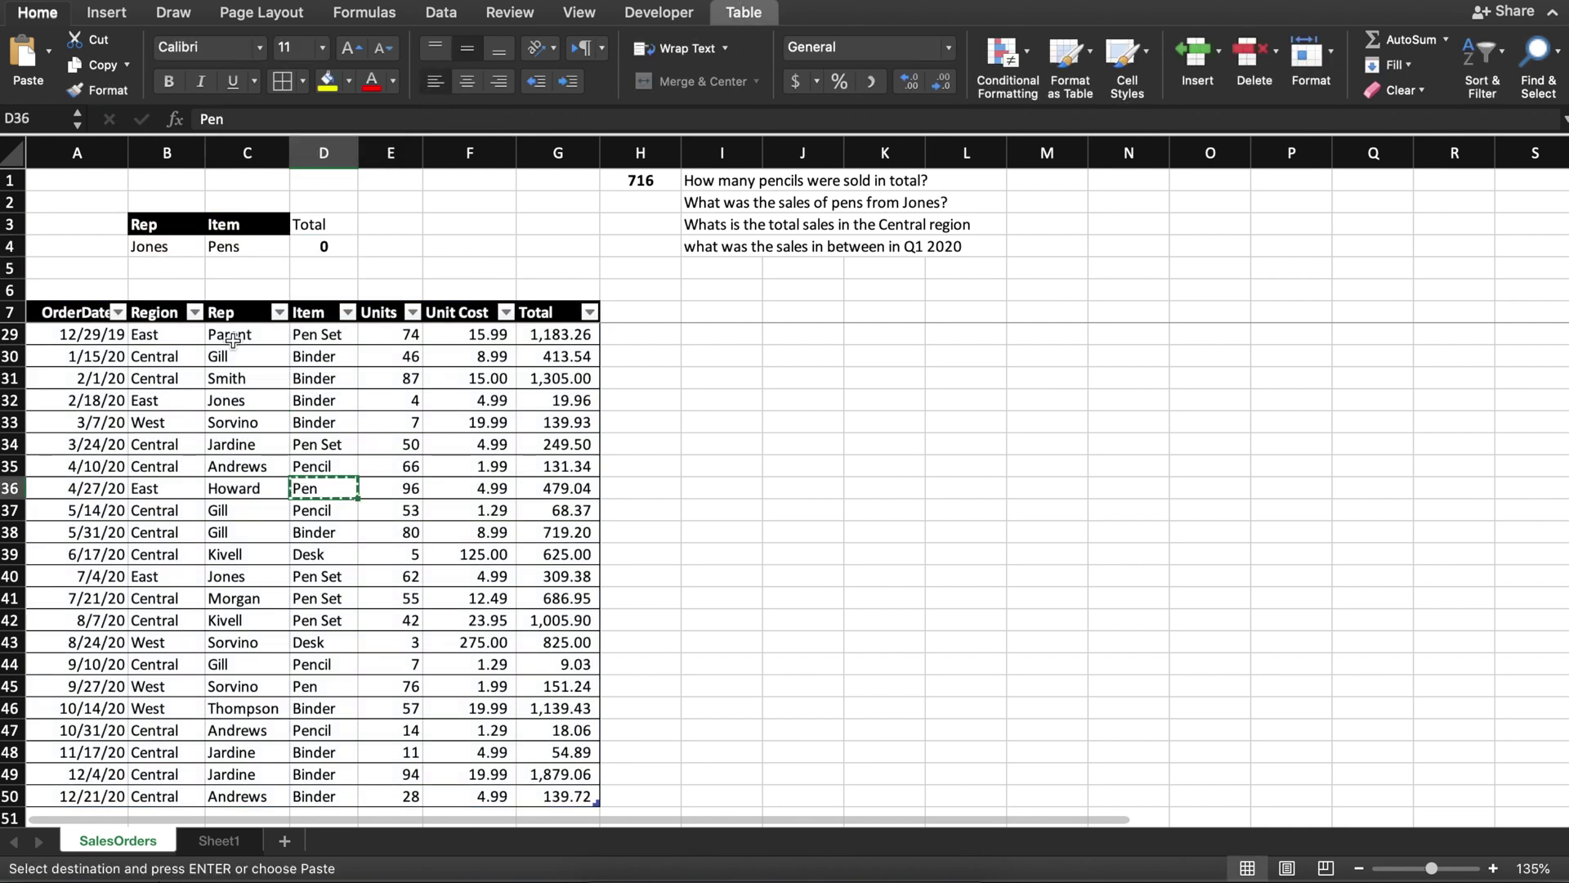
click(245, 248)
key(ctrl+v)
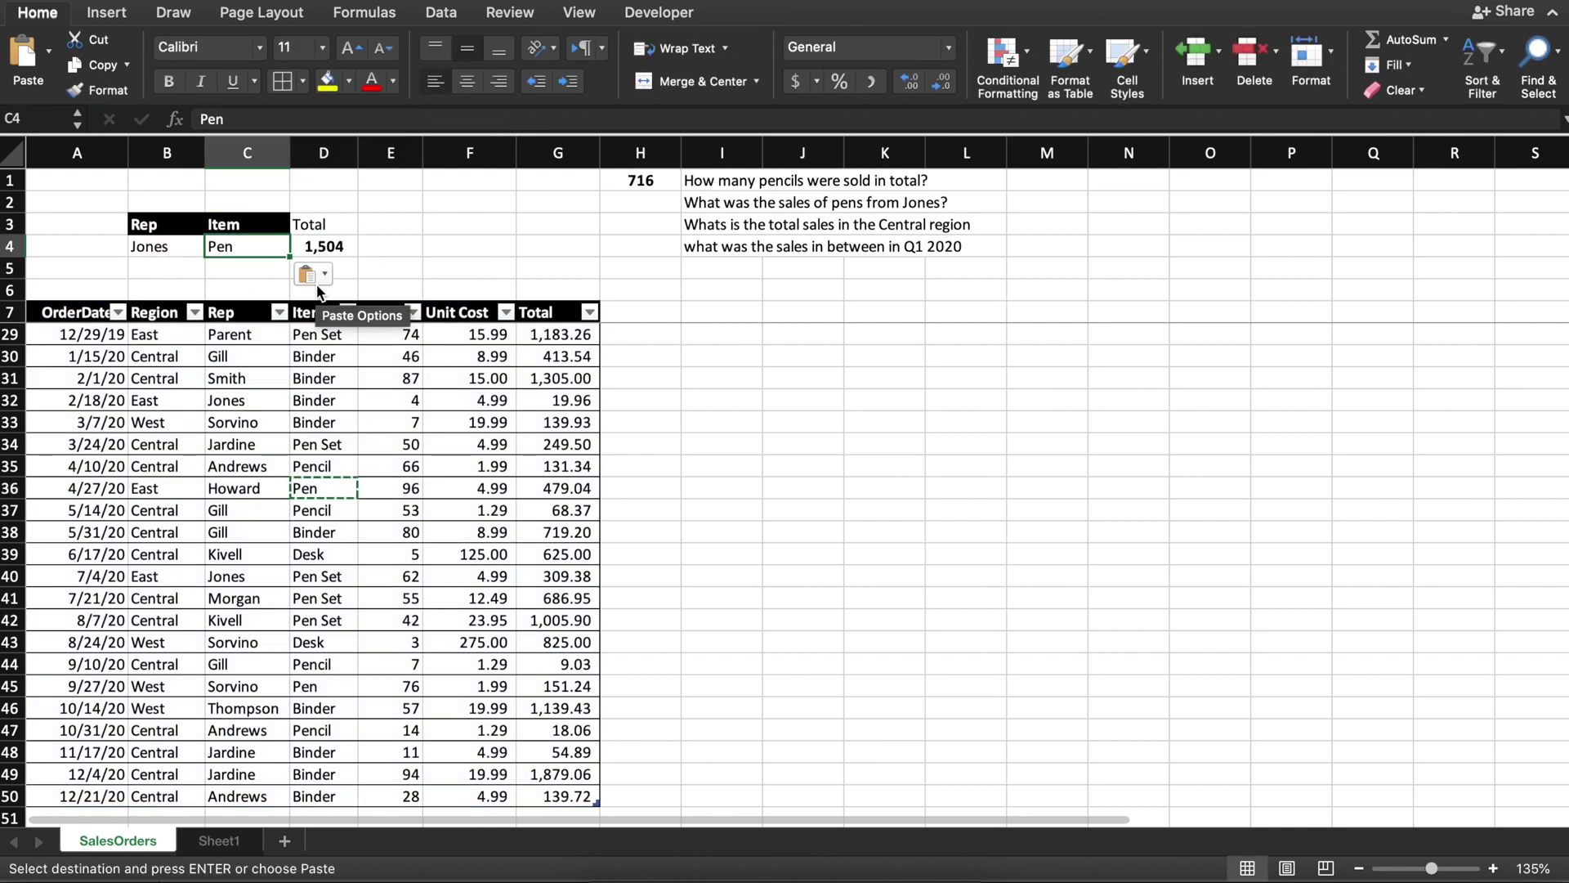
Step: Paste D4's 1,504 result into H2 as a value
click(351, 253)
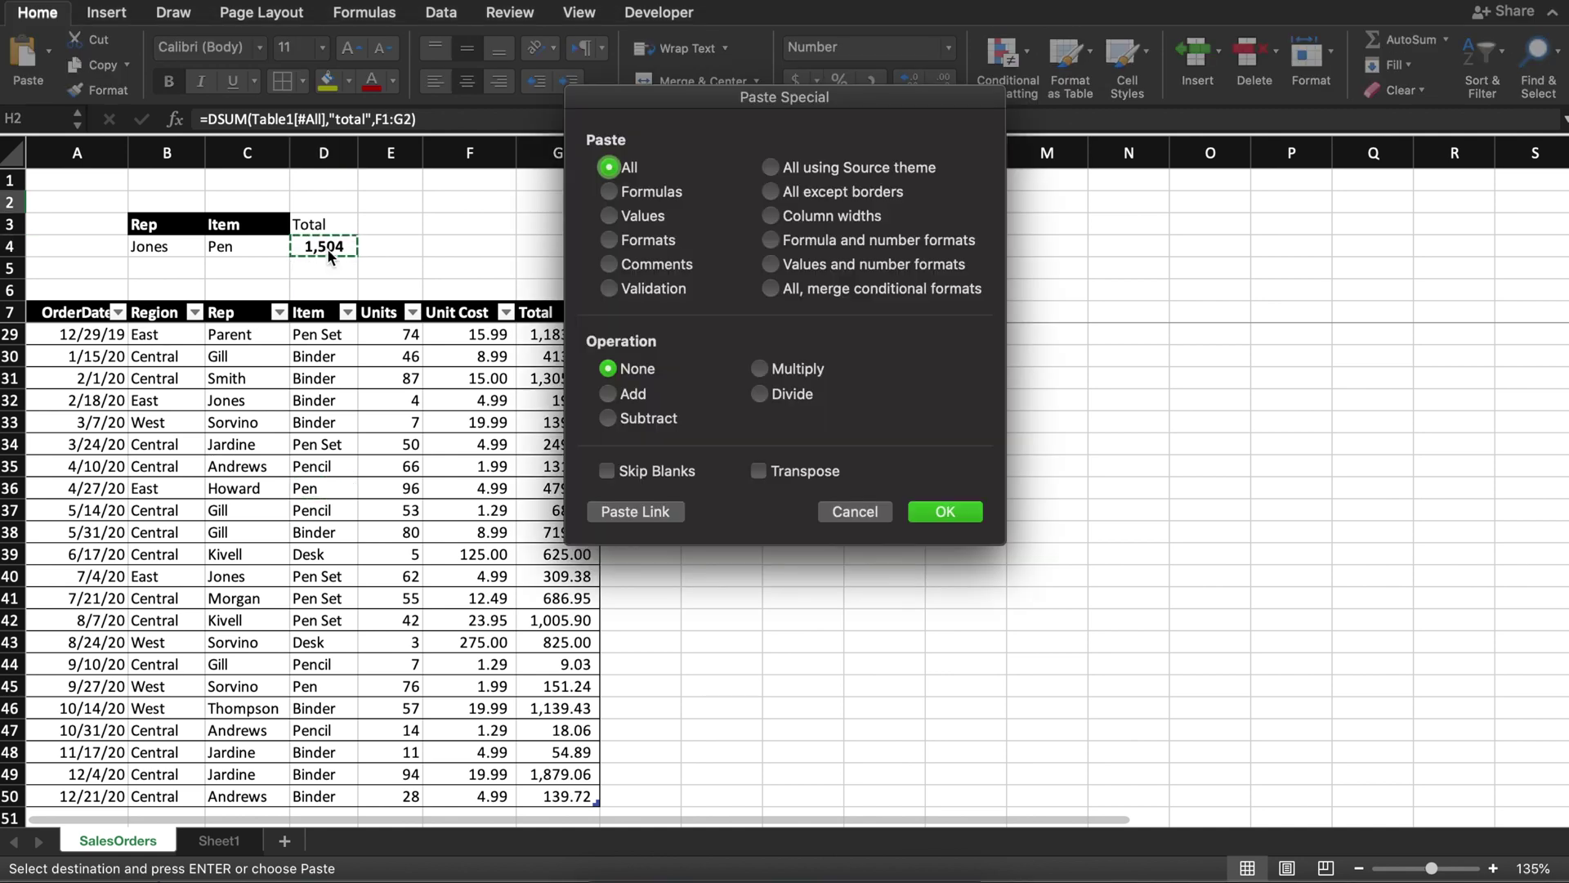
key(v)
key(Return)
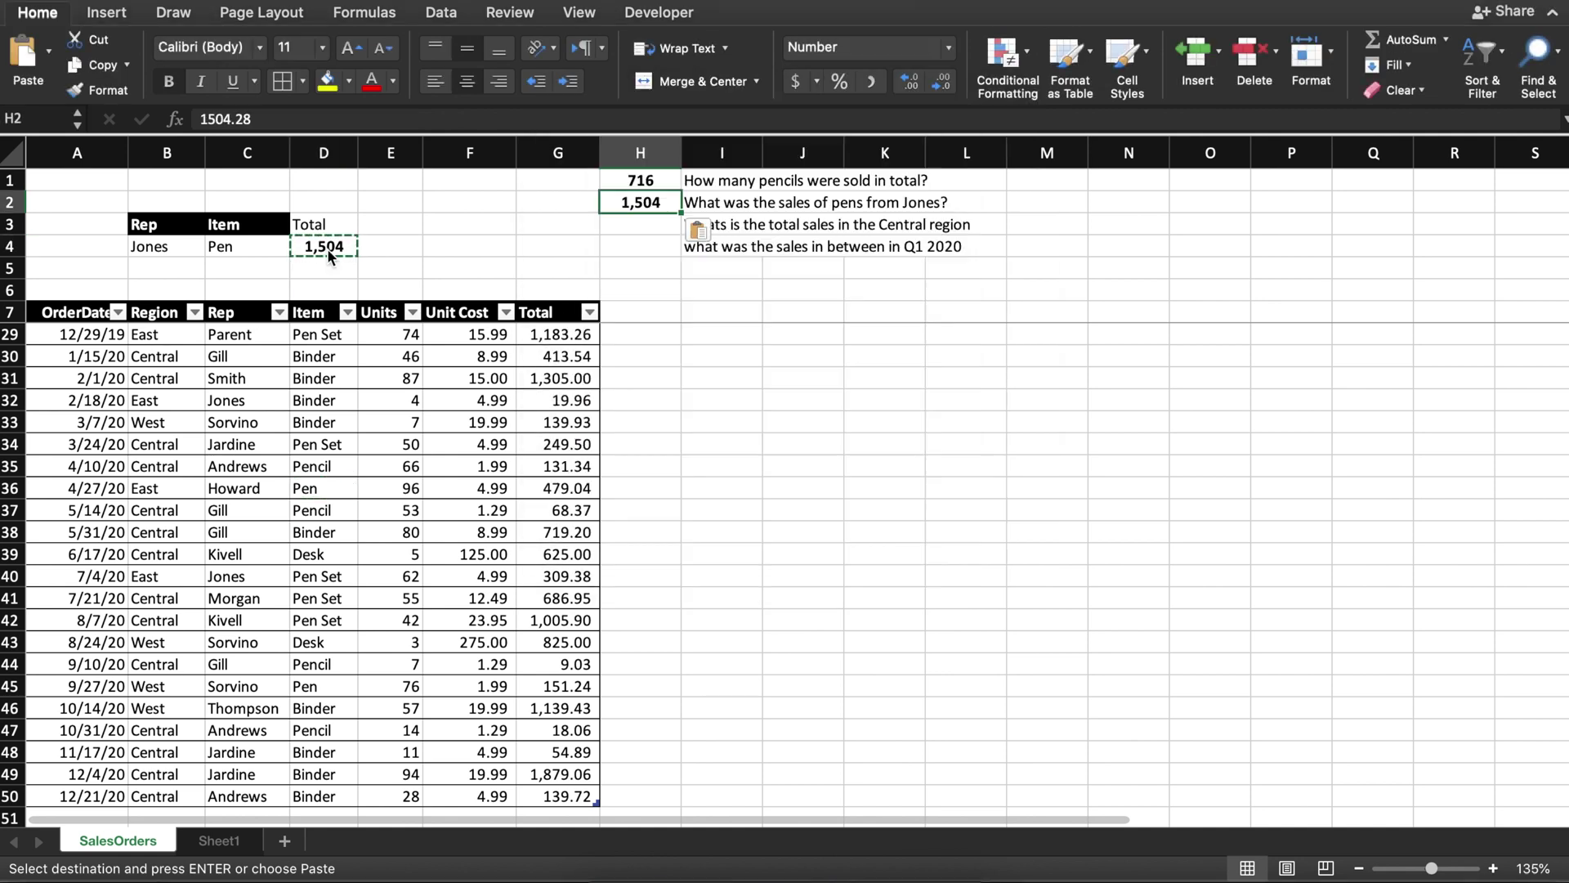
Step: Copy the Region header into A3 and a Central value into A4 as new criteria
key(Down)
key(Right)
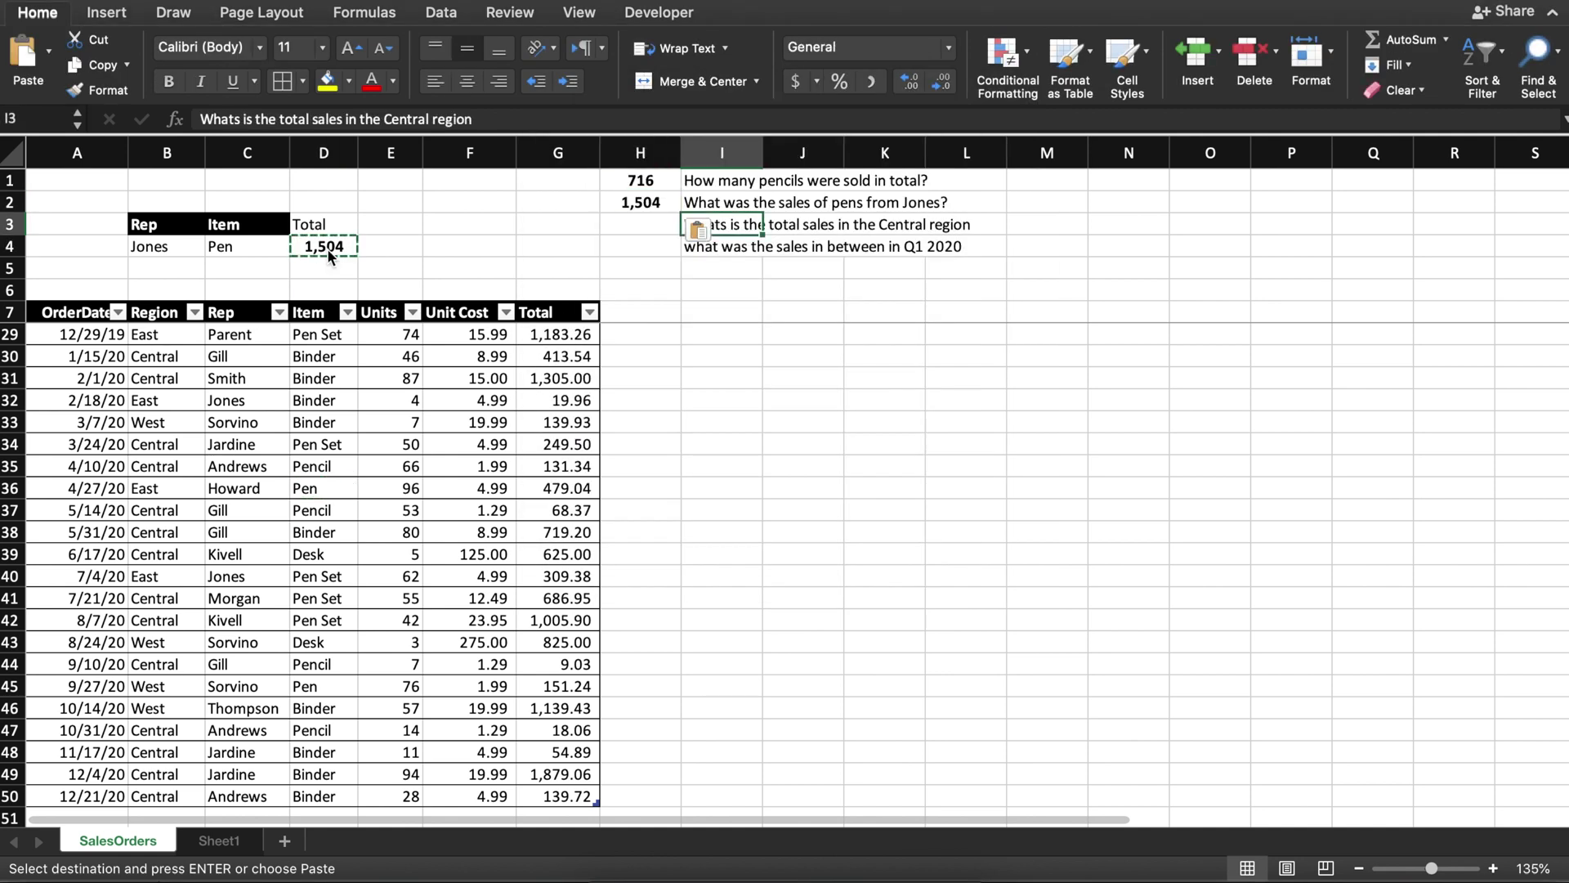
key(Left)
key(Left)
key(Left)
key(Left)
key(Left)
key(Left)
key(Left)
key(Left)
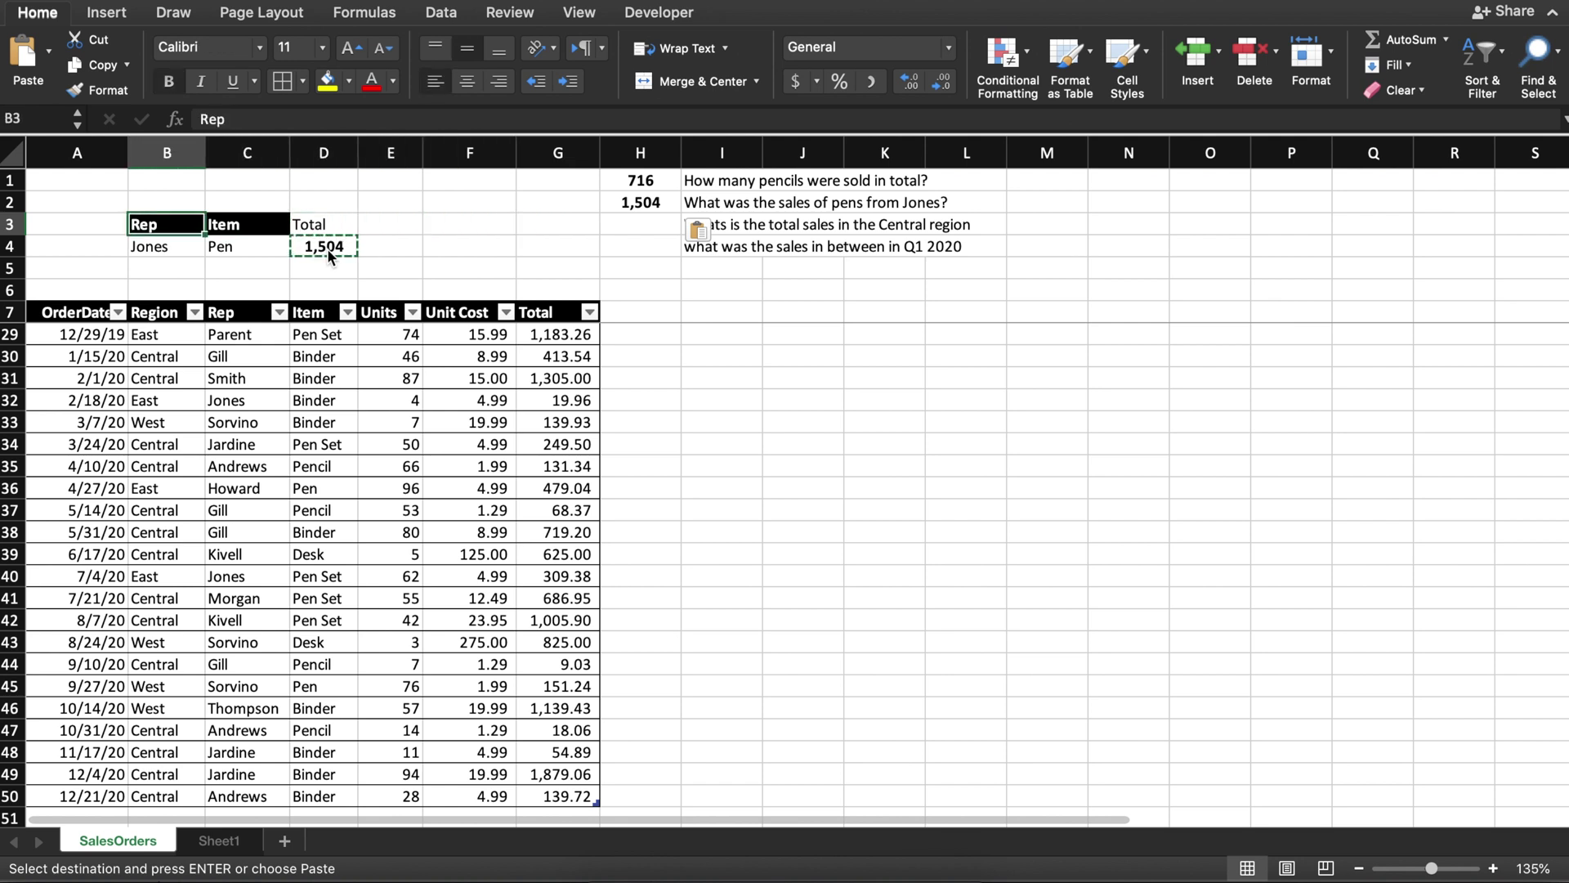
key(Down)
key(Down)
key(Down)
key(Down)
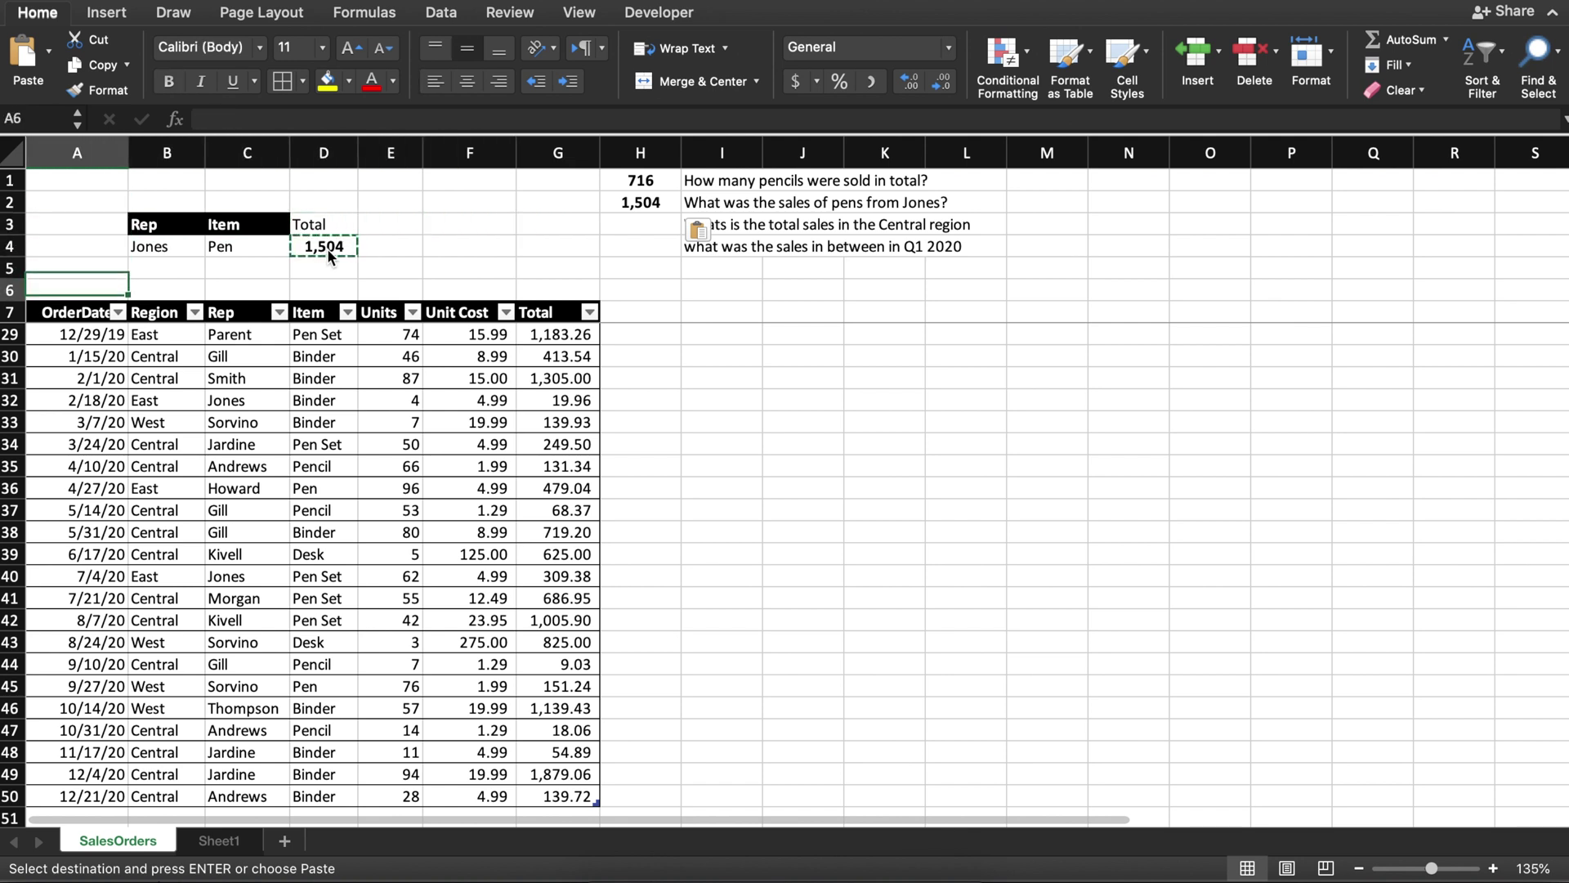
key(Right)
key(super+c)
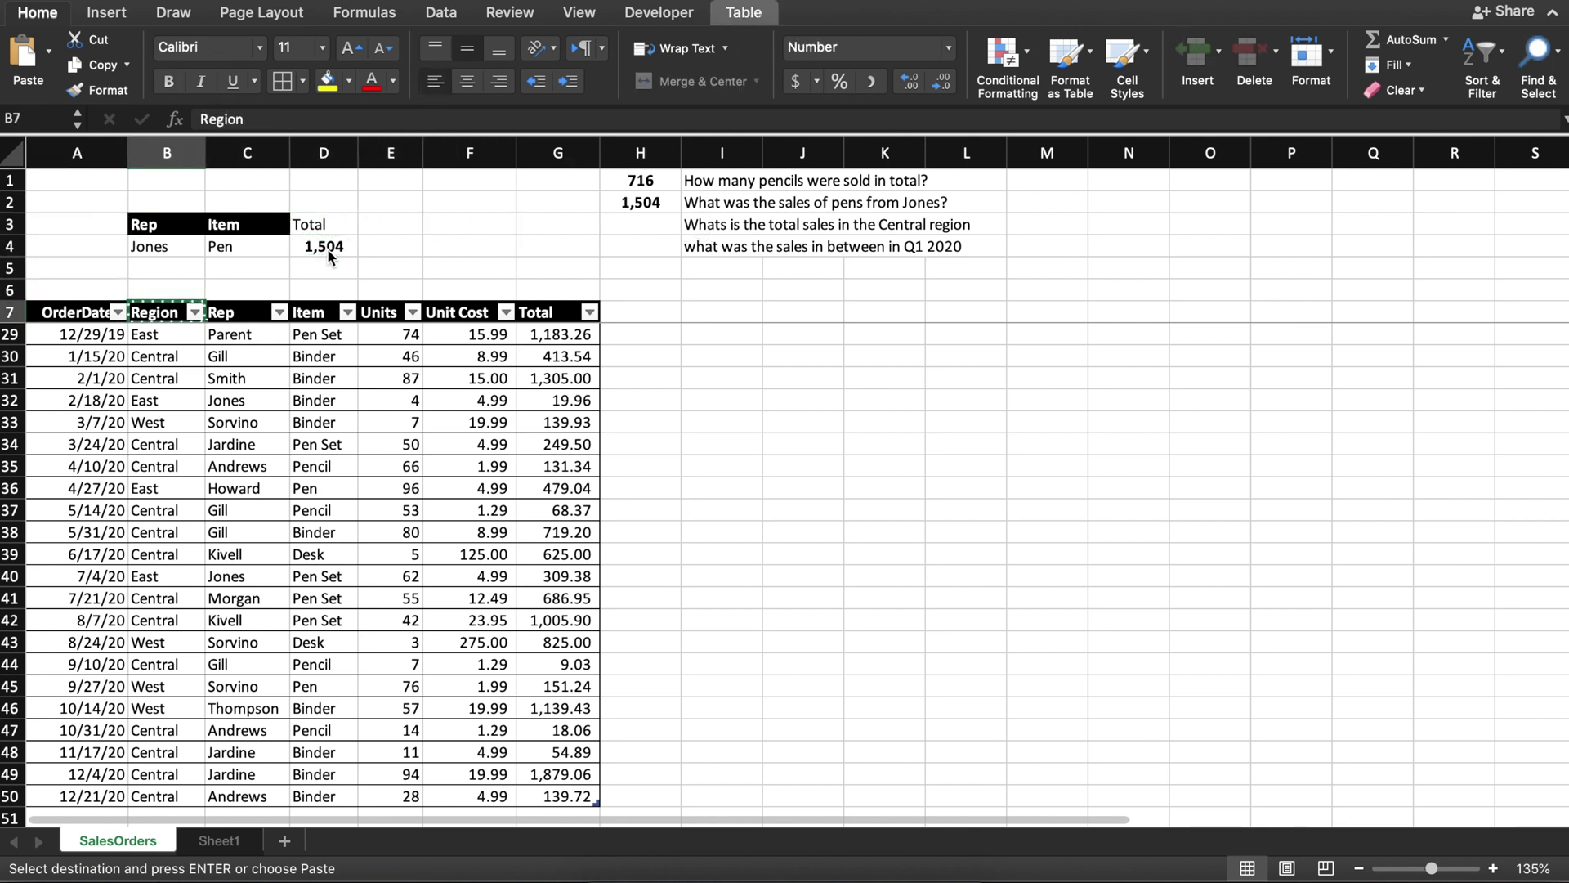
key(Up)
key(Up)
key(Up)
key(Up)
key(Left)
key(super+v)
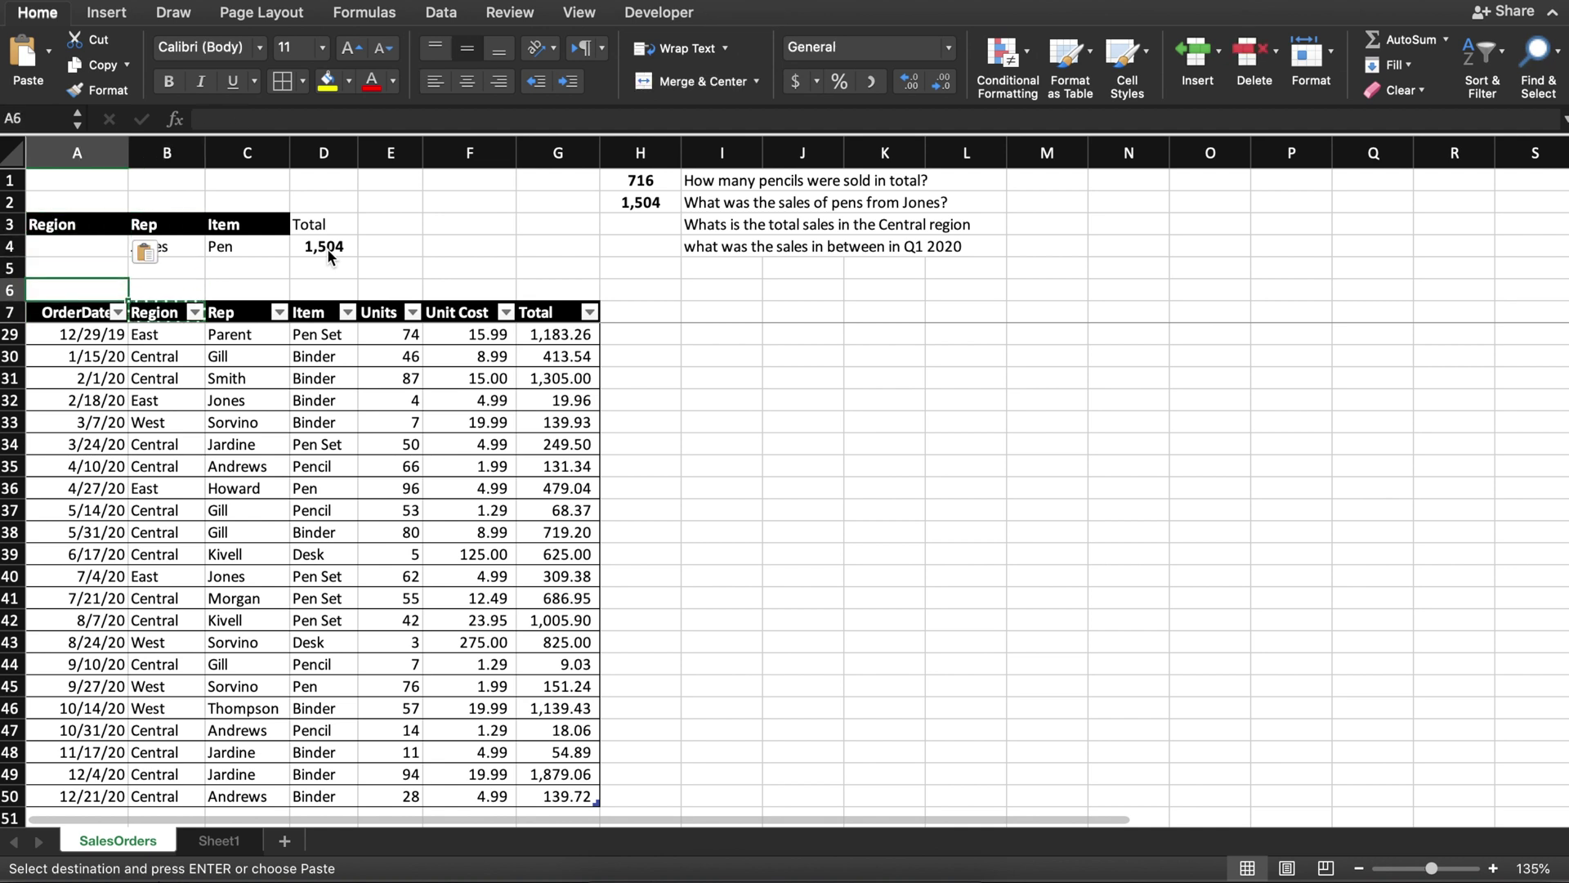
key(Down)
key(super+c)
key(Up)
key(Up)
key(Up)
key(Up)
key(Up)
key(Left)
key(super+v)
Step: Change D4's DSUM criteria range to A3:A4, giving 11,139 for Central
key(Right)
key(Right)
key(Right)
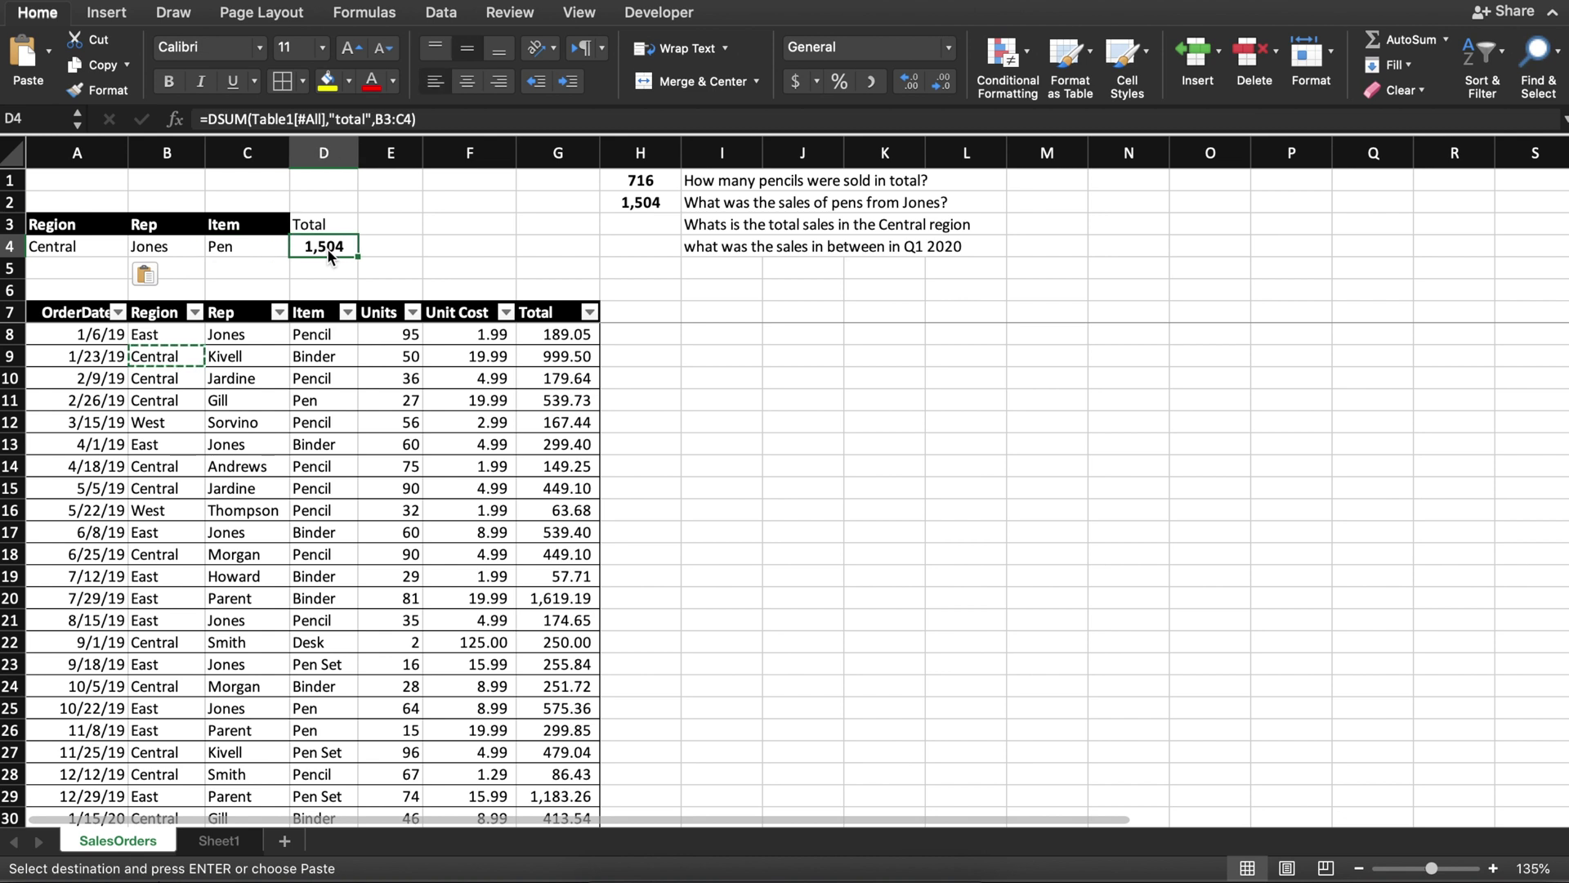
click(450, 118)
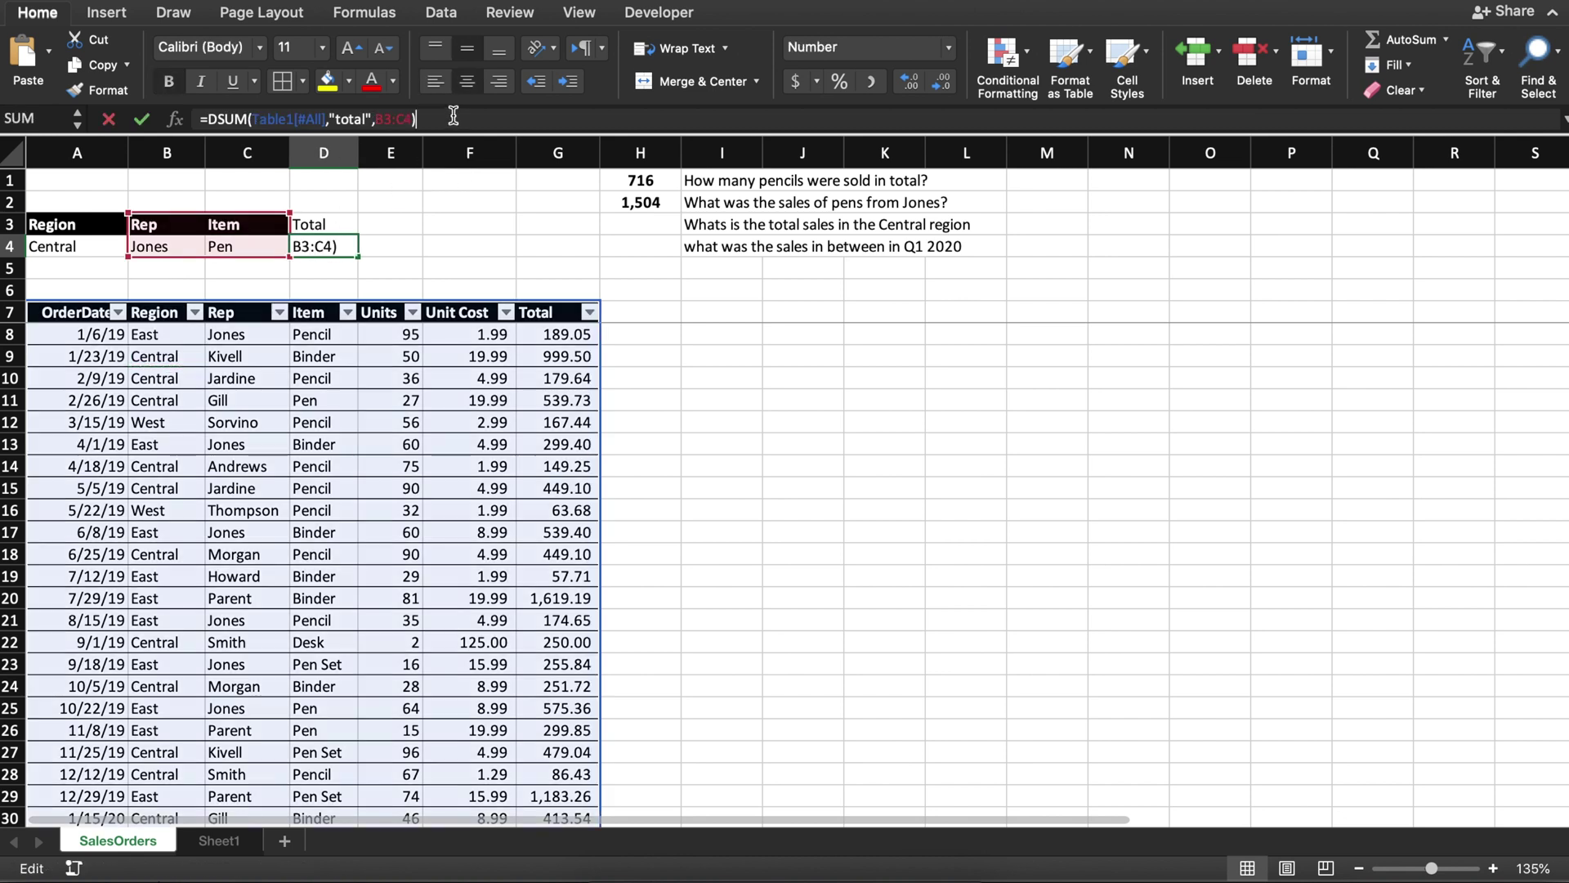
drag(238, 212, 115, 253)
key(Return)
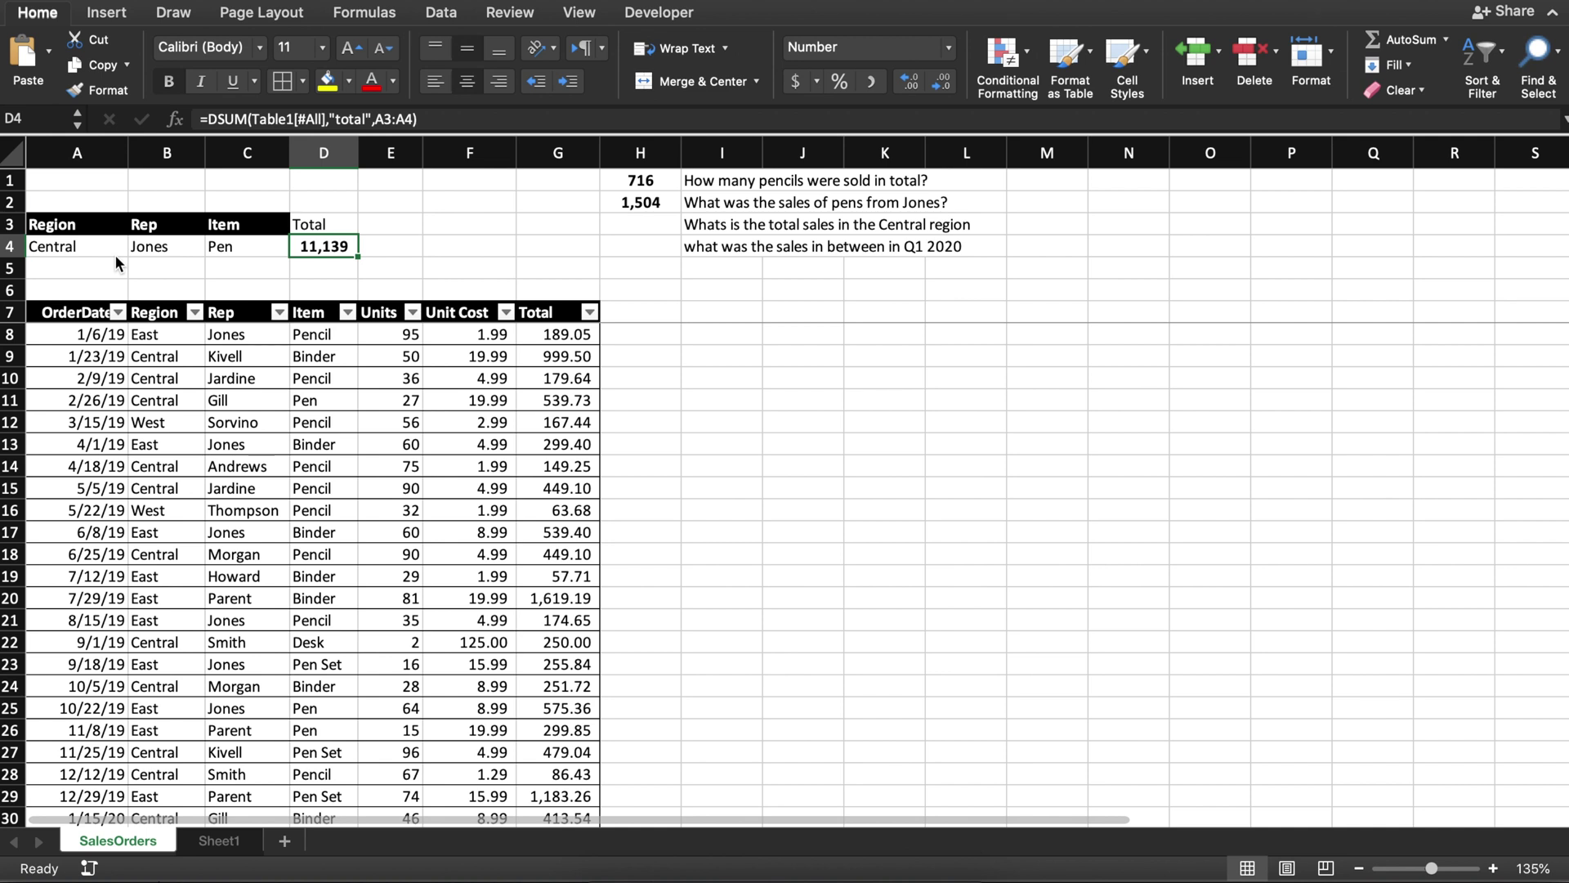
Step: Filter the Region column to show only Central rows
click(195, 312)
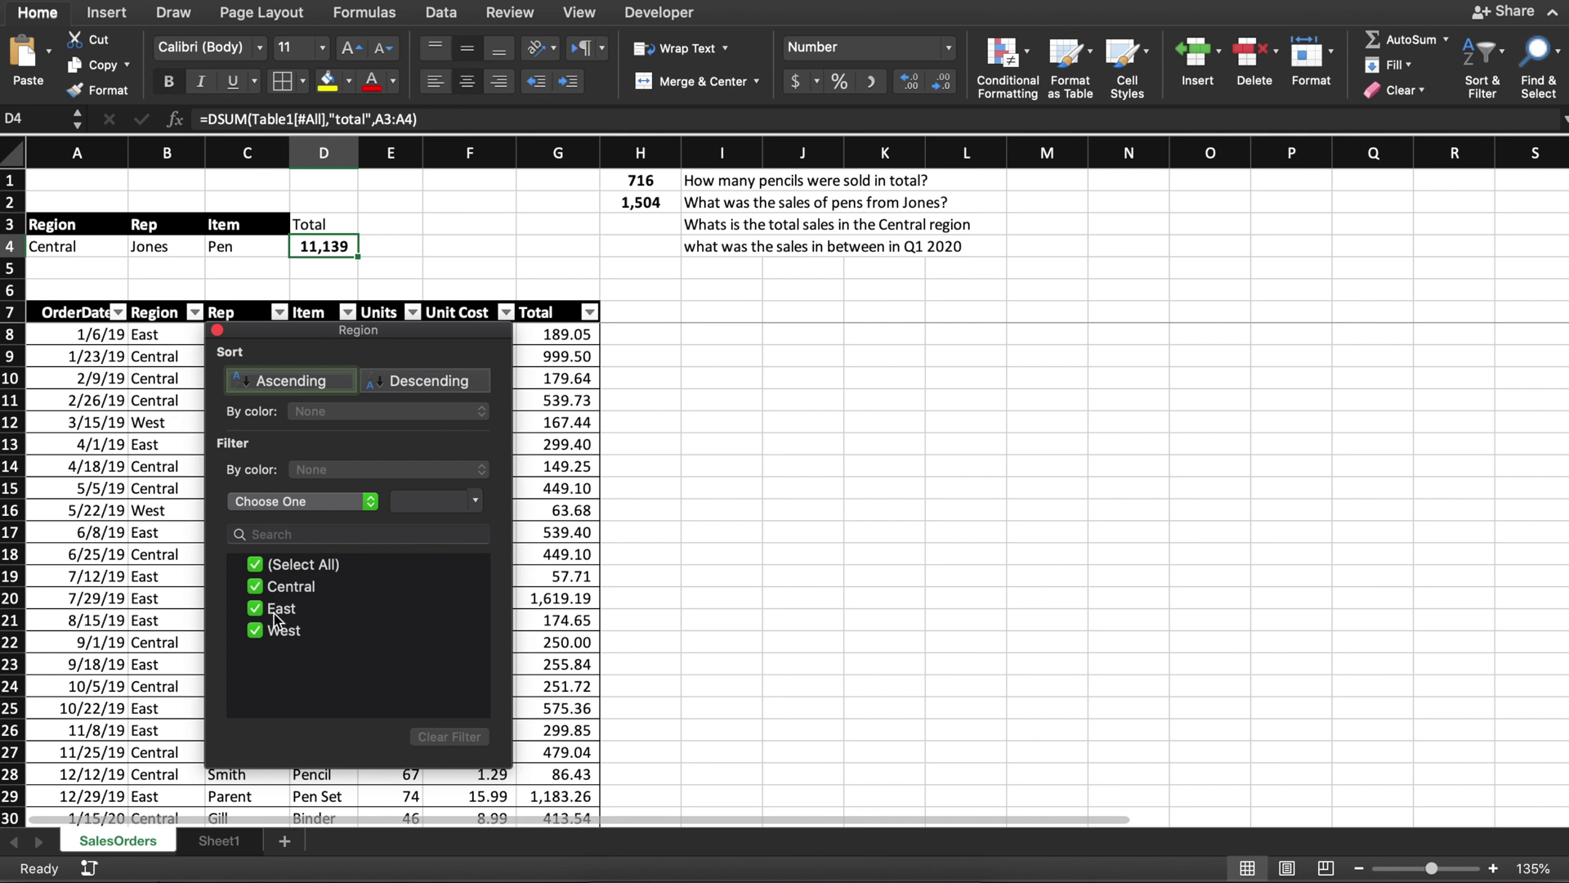
click(286, 564)
click(288, 587)
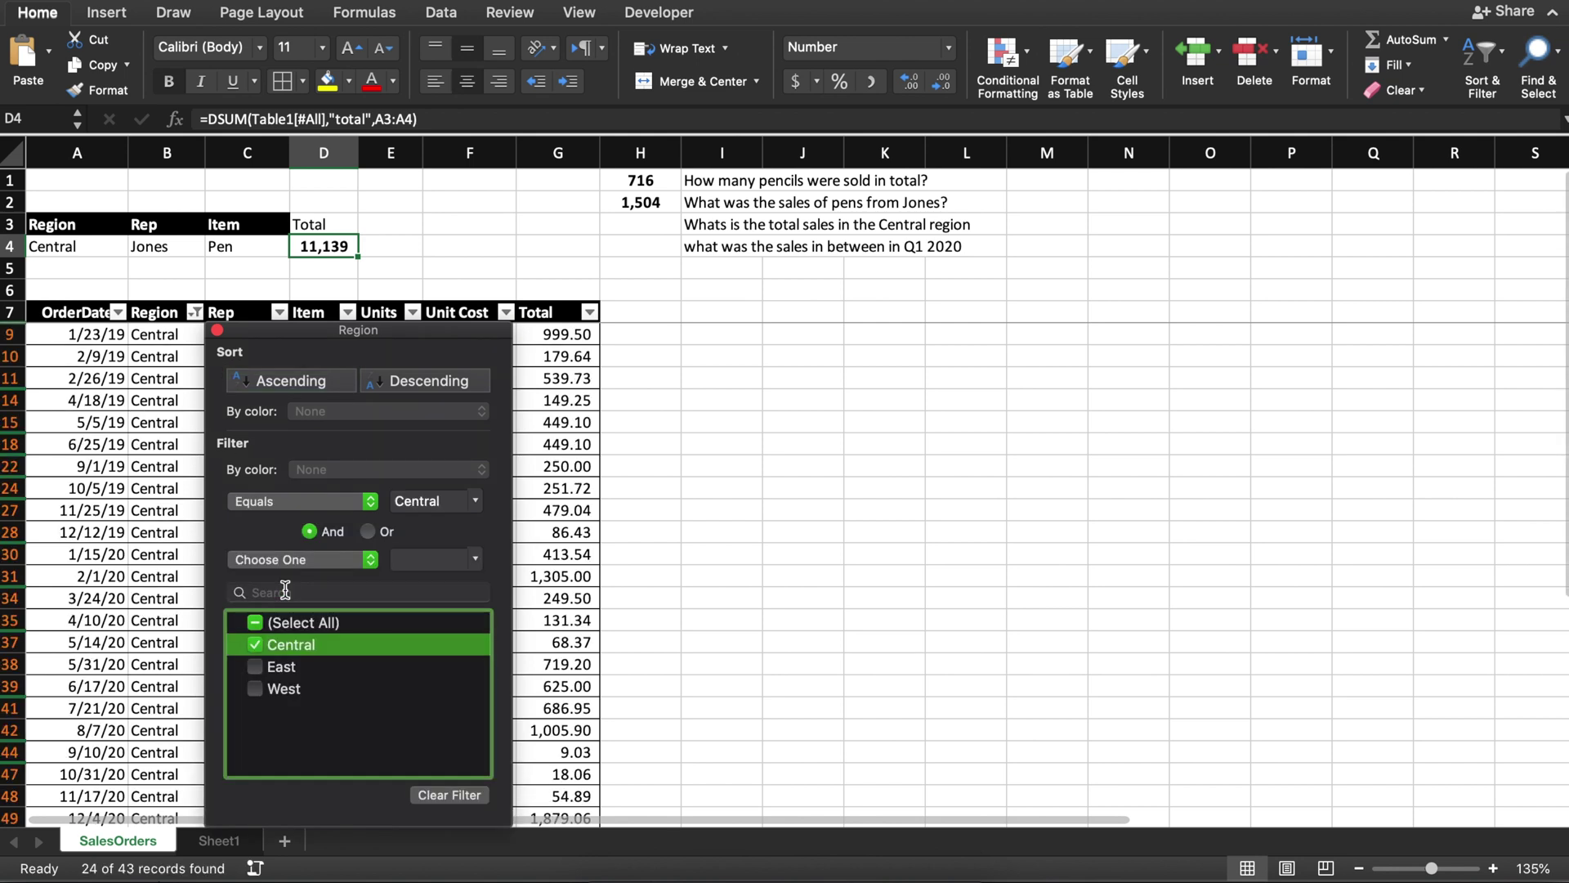
click(510, 267)
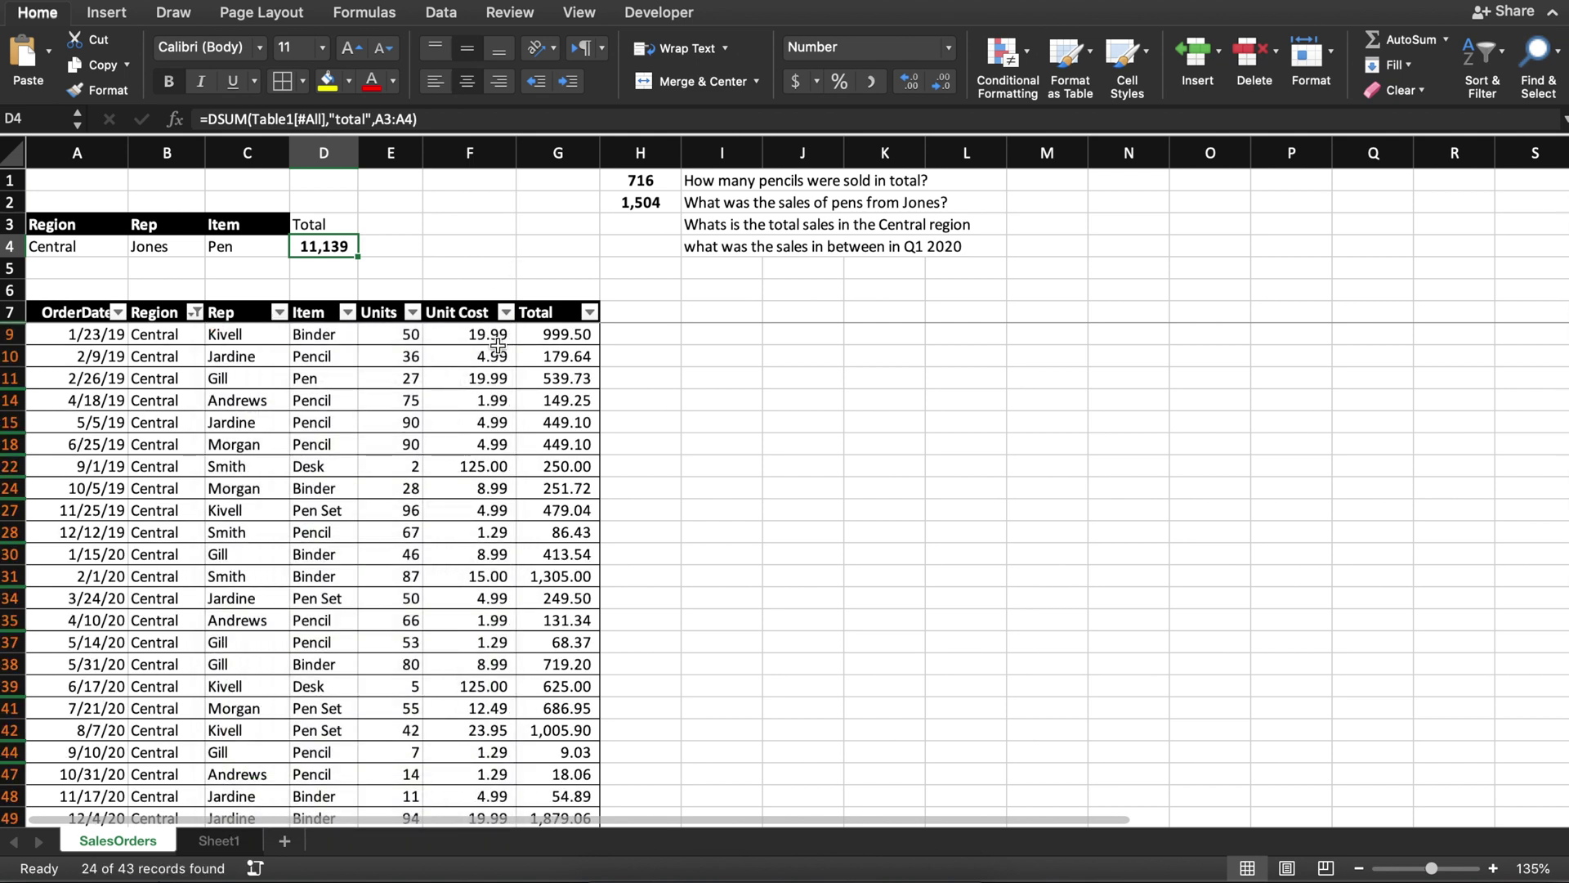
Step: Select the visible Total values to check their 11,139.07 sum, then copy D4
click(558, 335)
key(ctrl+shift+Down)
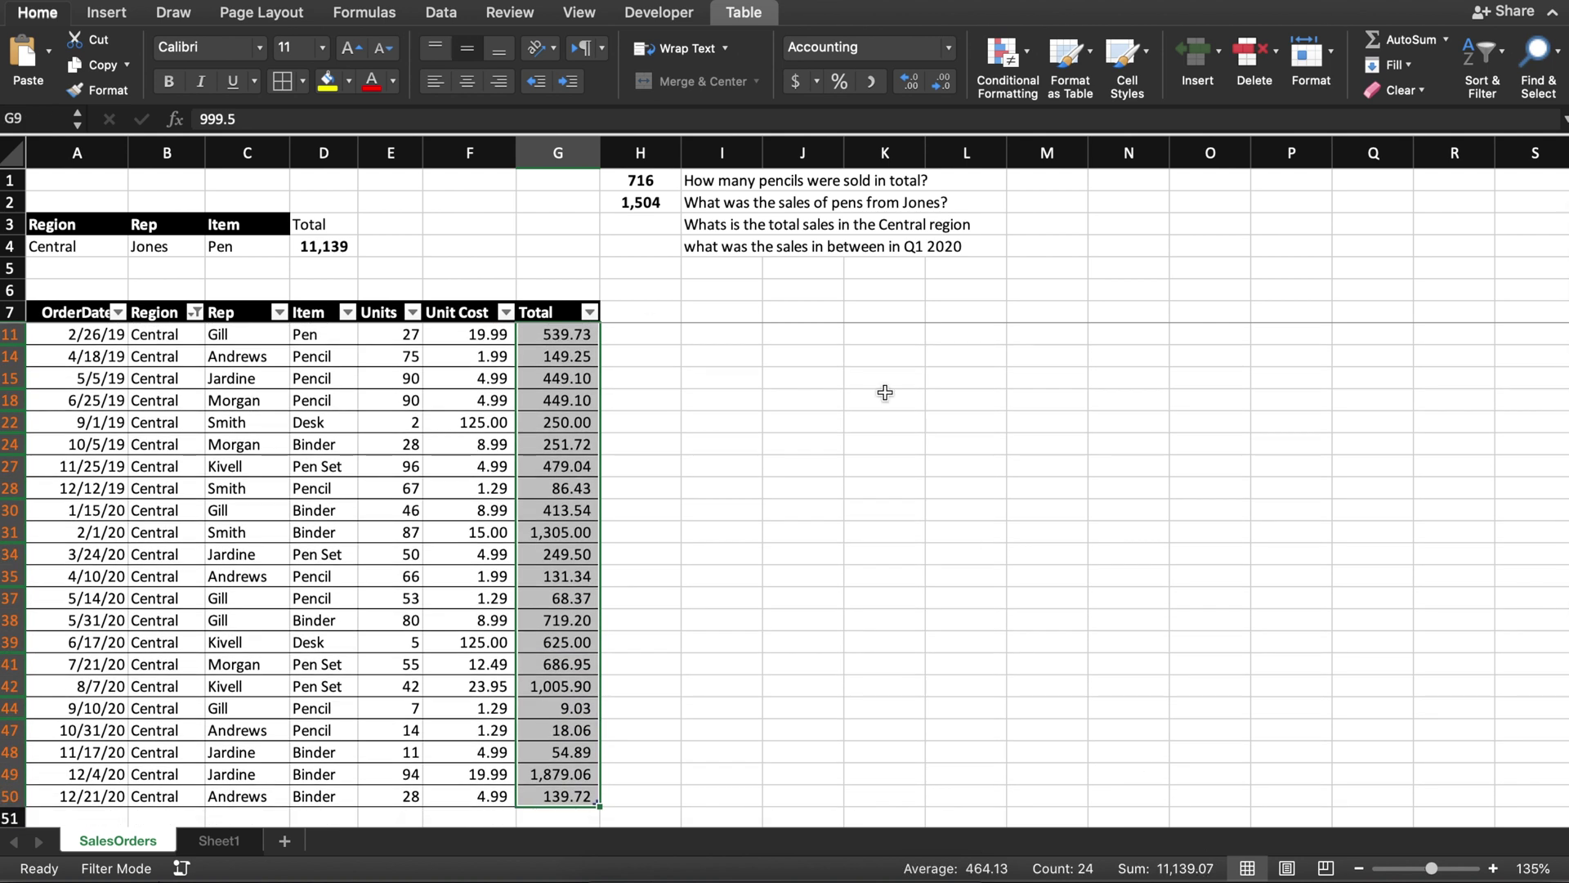
click(335, 248)
key(cmd+c)
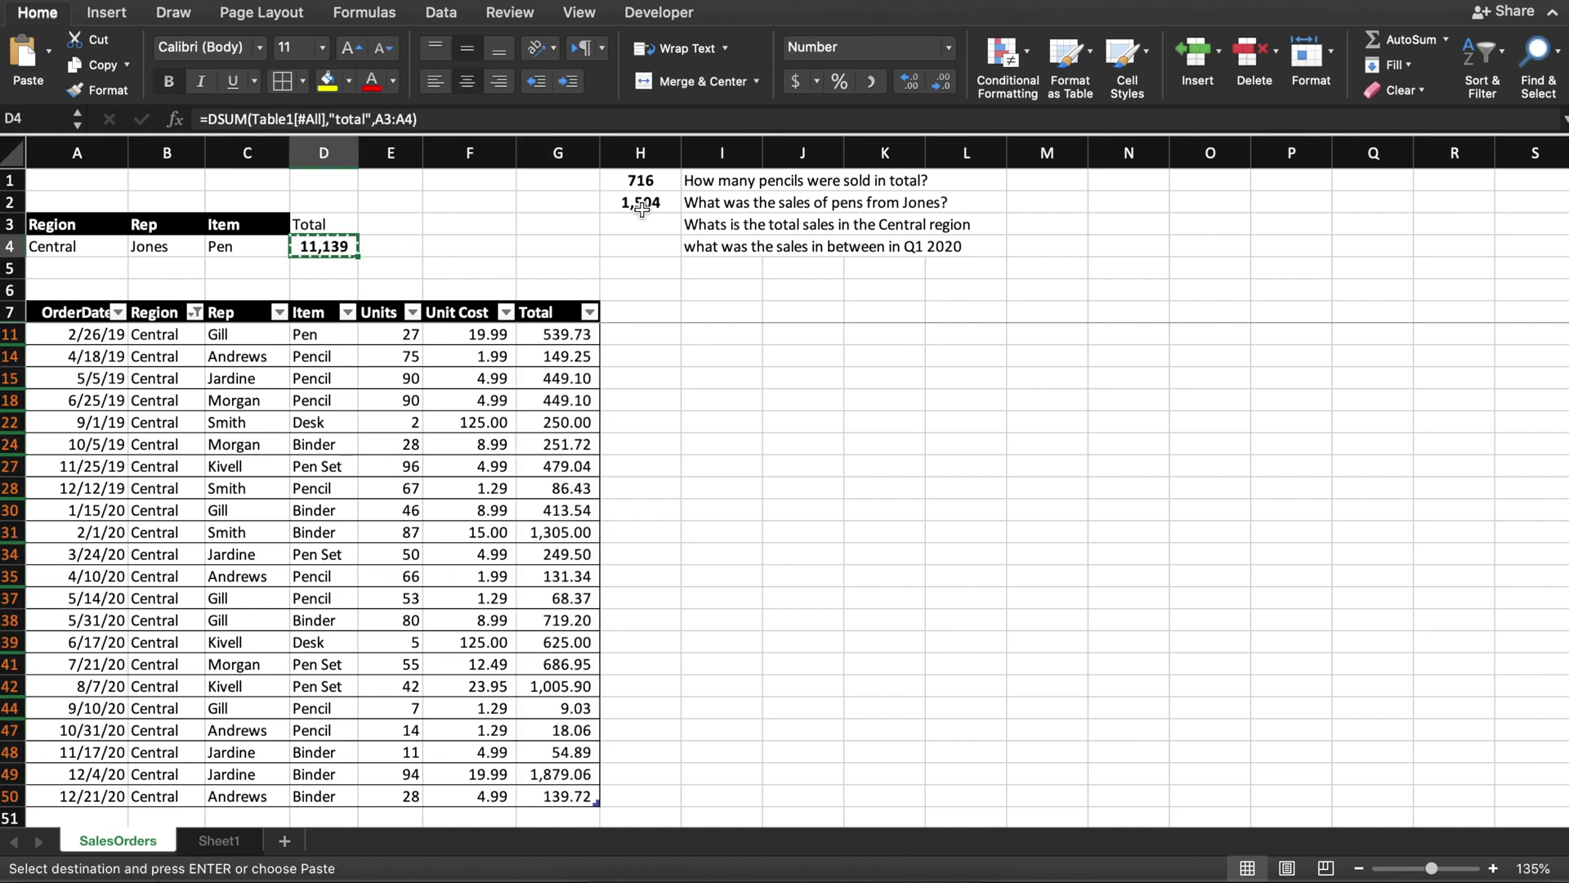
Step: Paste the Central region total, 11139.07, into H3 as a plain value
click(640, 226)
key(ctrl+super+v)
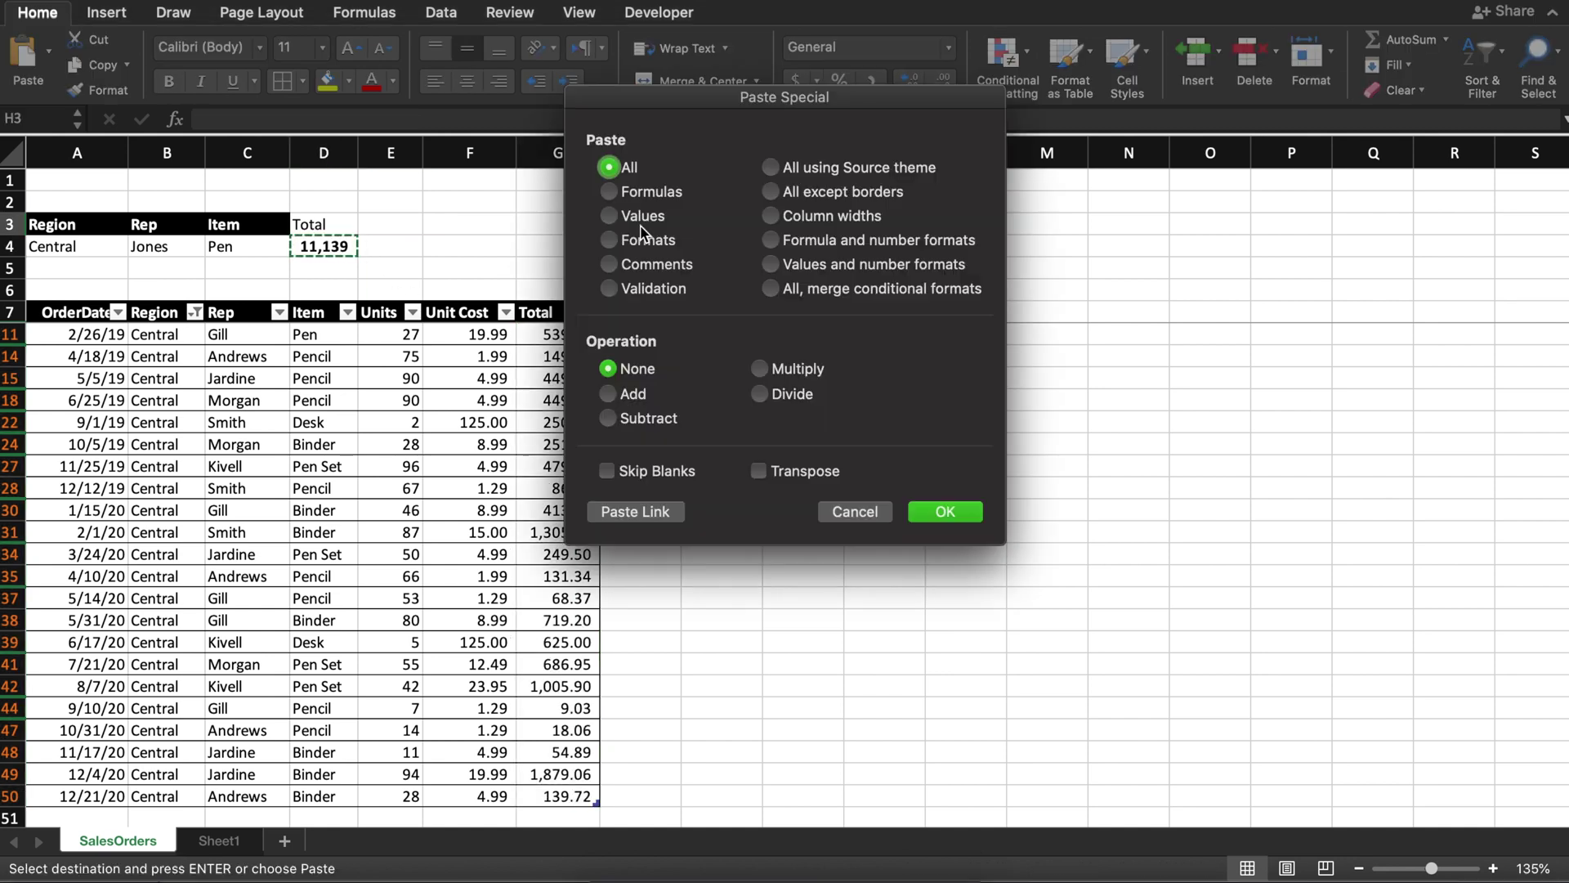
click(640, 226)
key(Return)
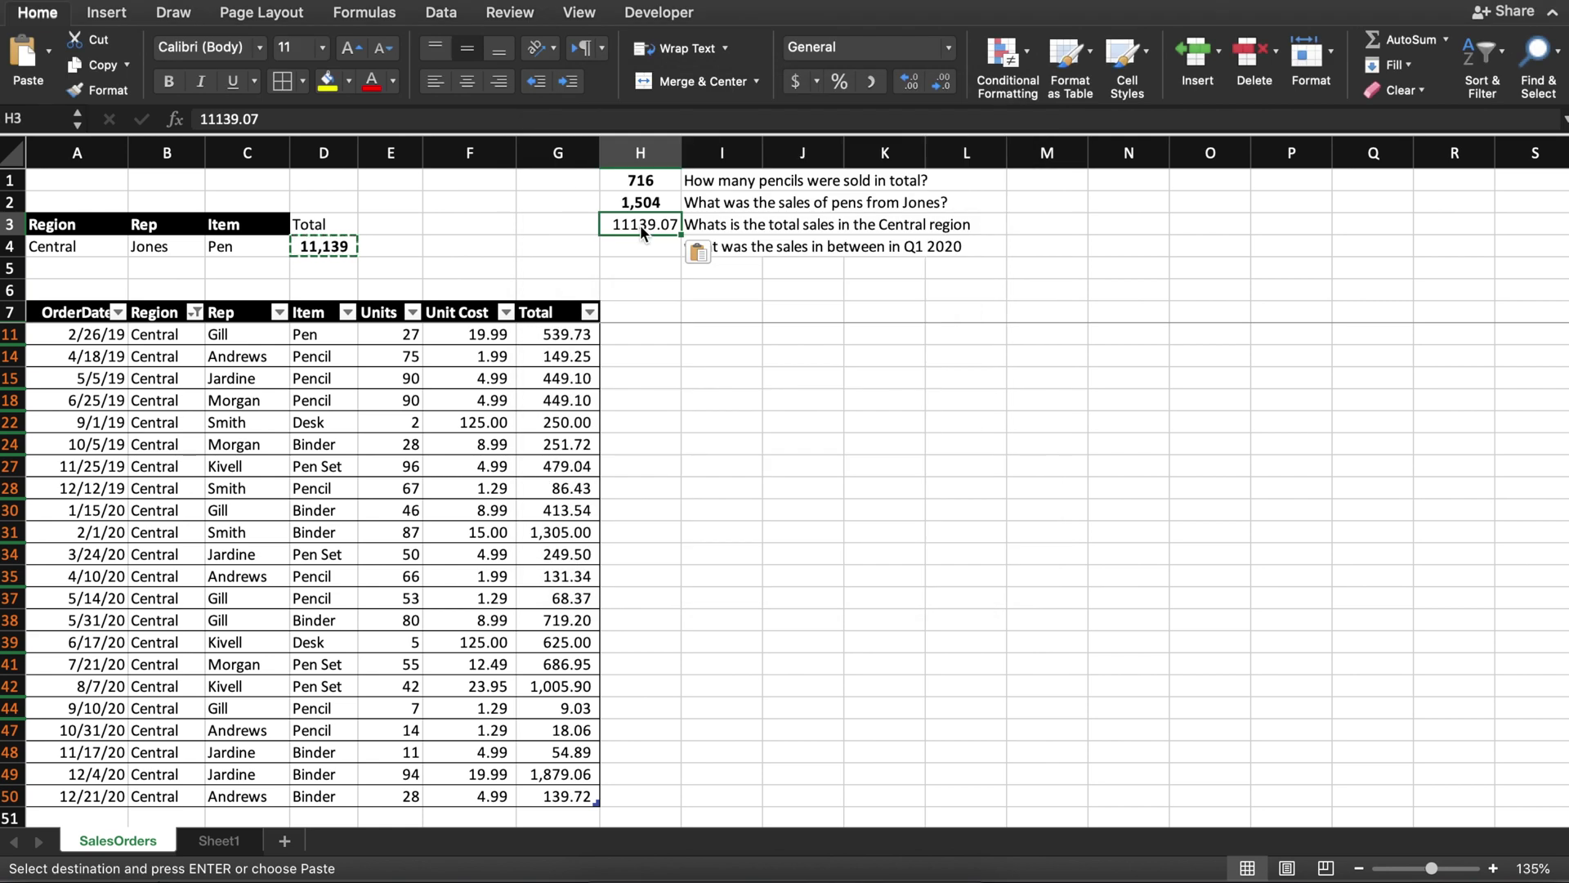
click(578, 227)
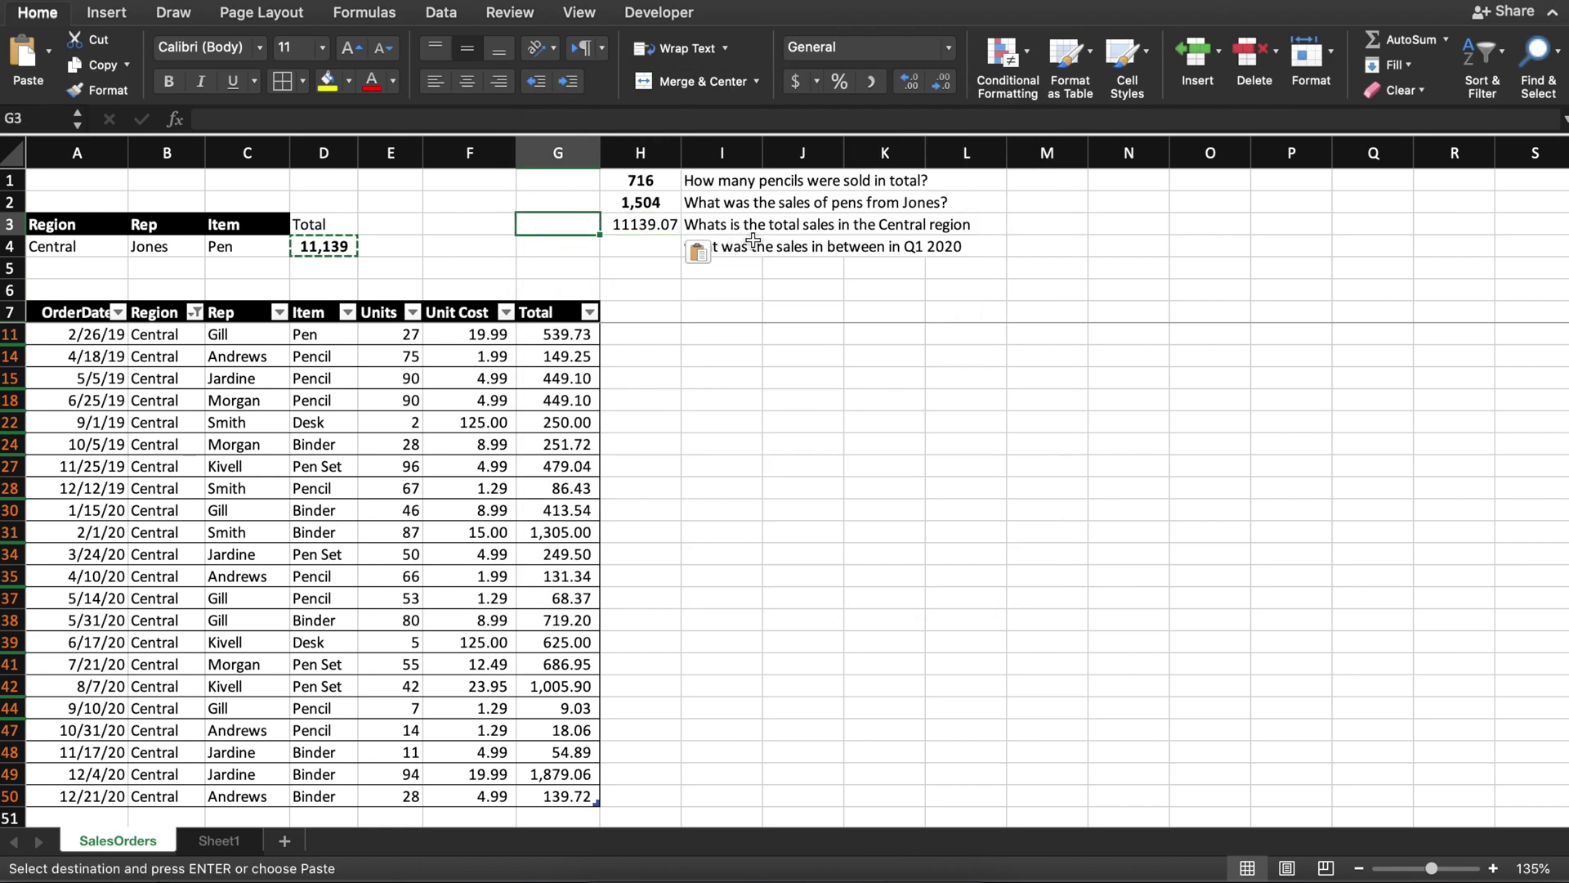
click(719, 246)
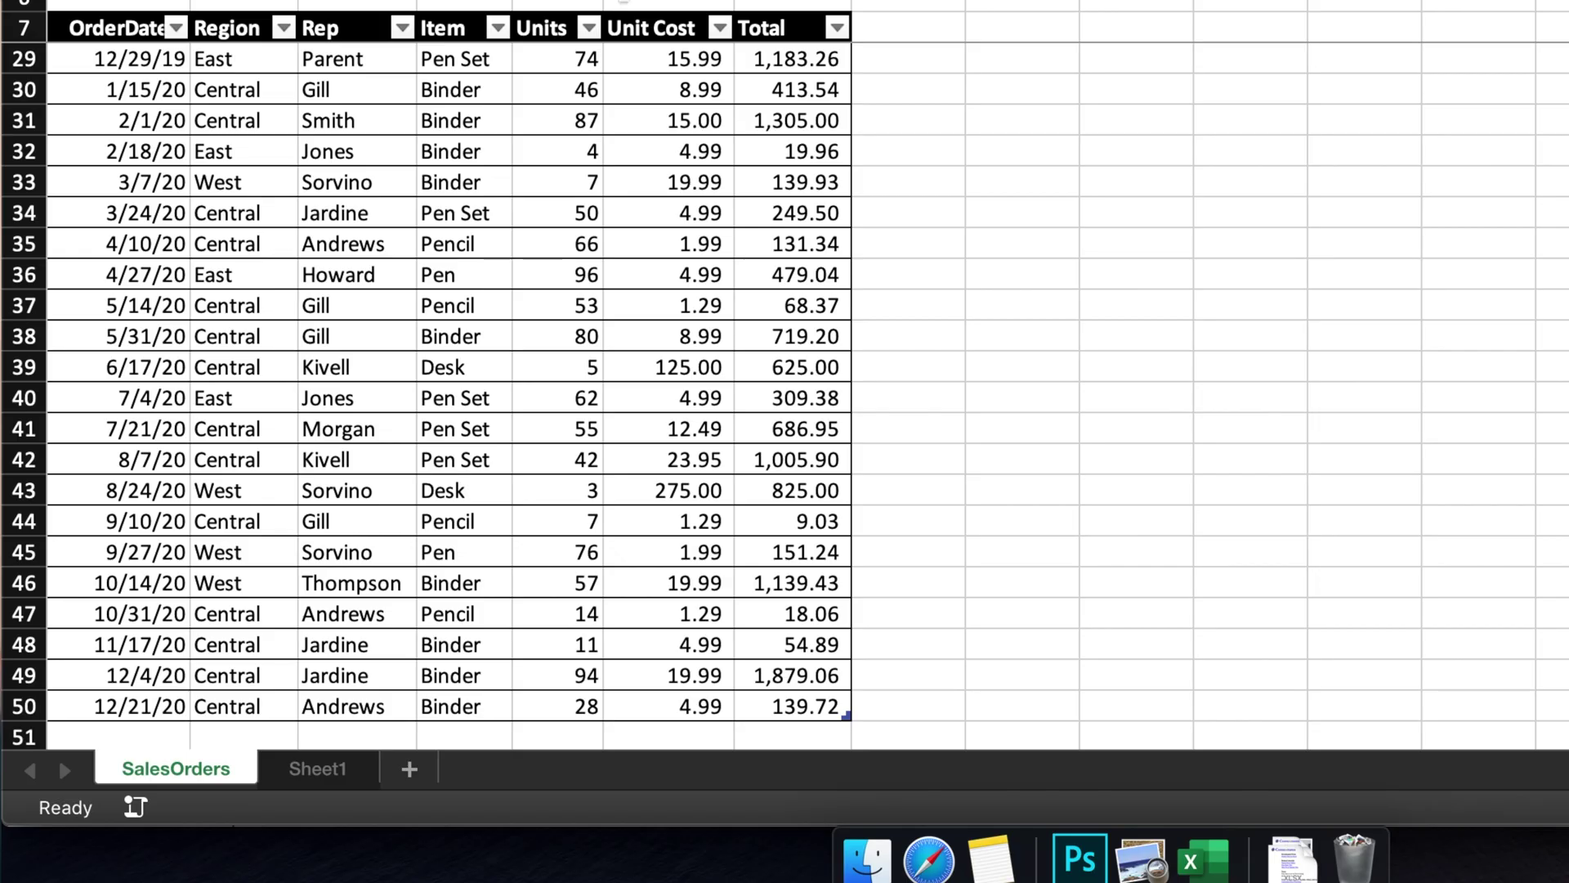
Step: Filter OrderDate to January, February and March 2020, then select the five remaining order totals
click(178, 31)
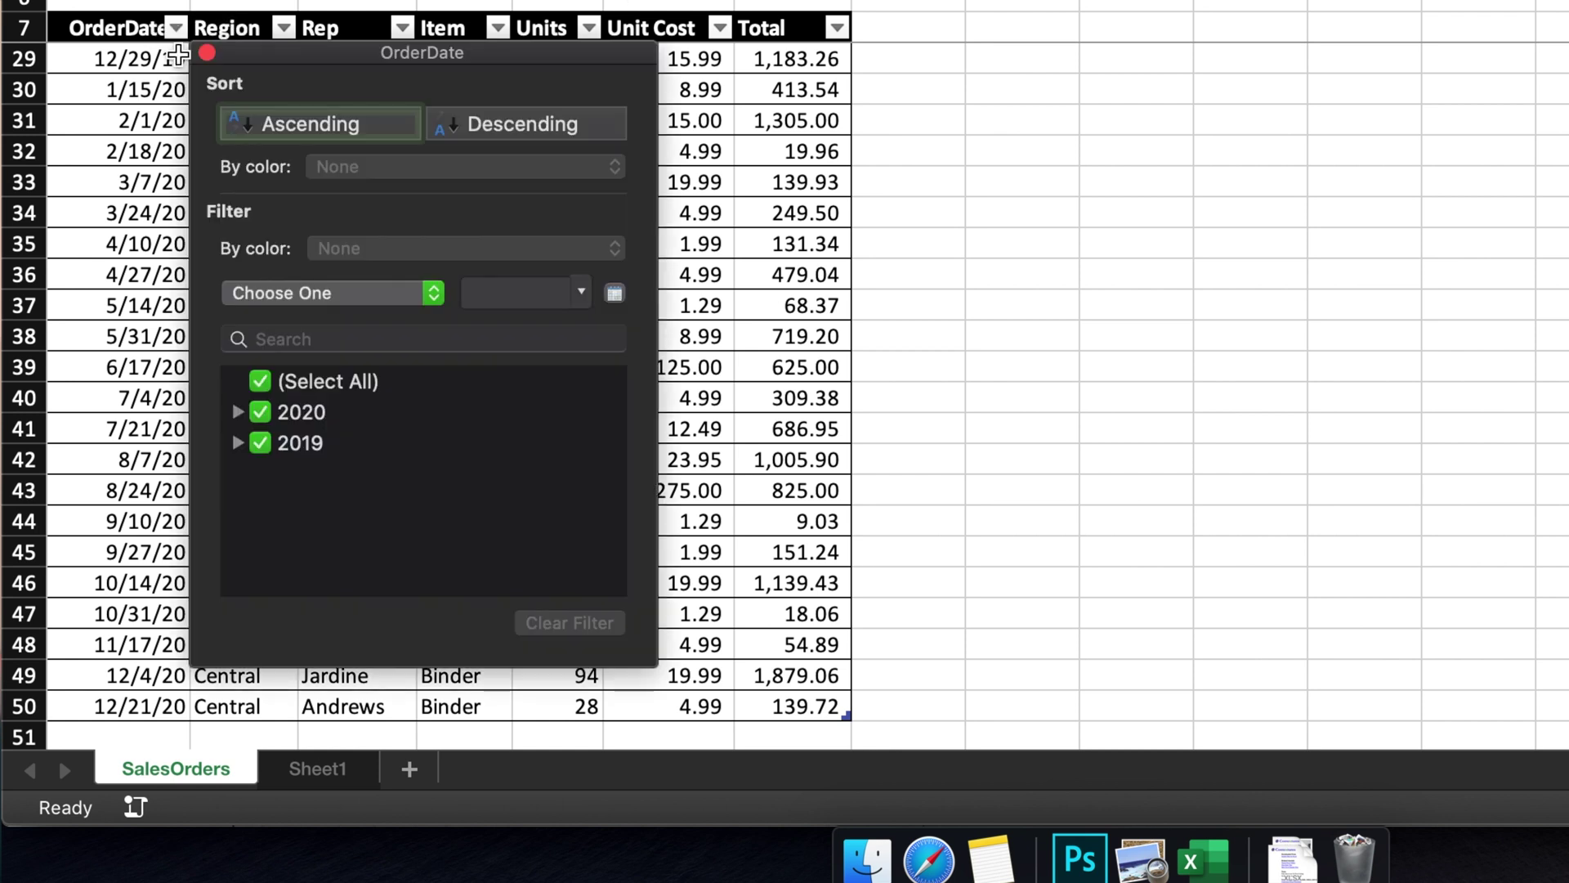
click(260, 380)
click(242, 412)
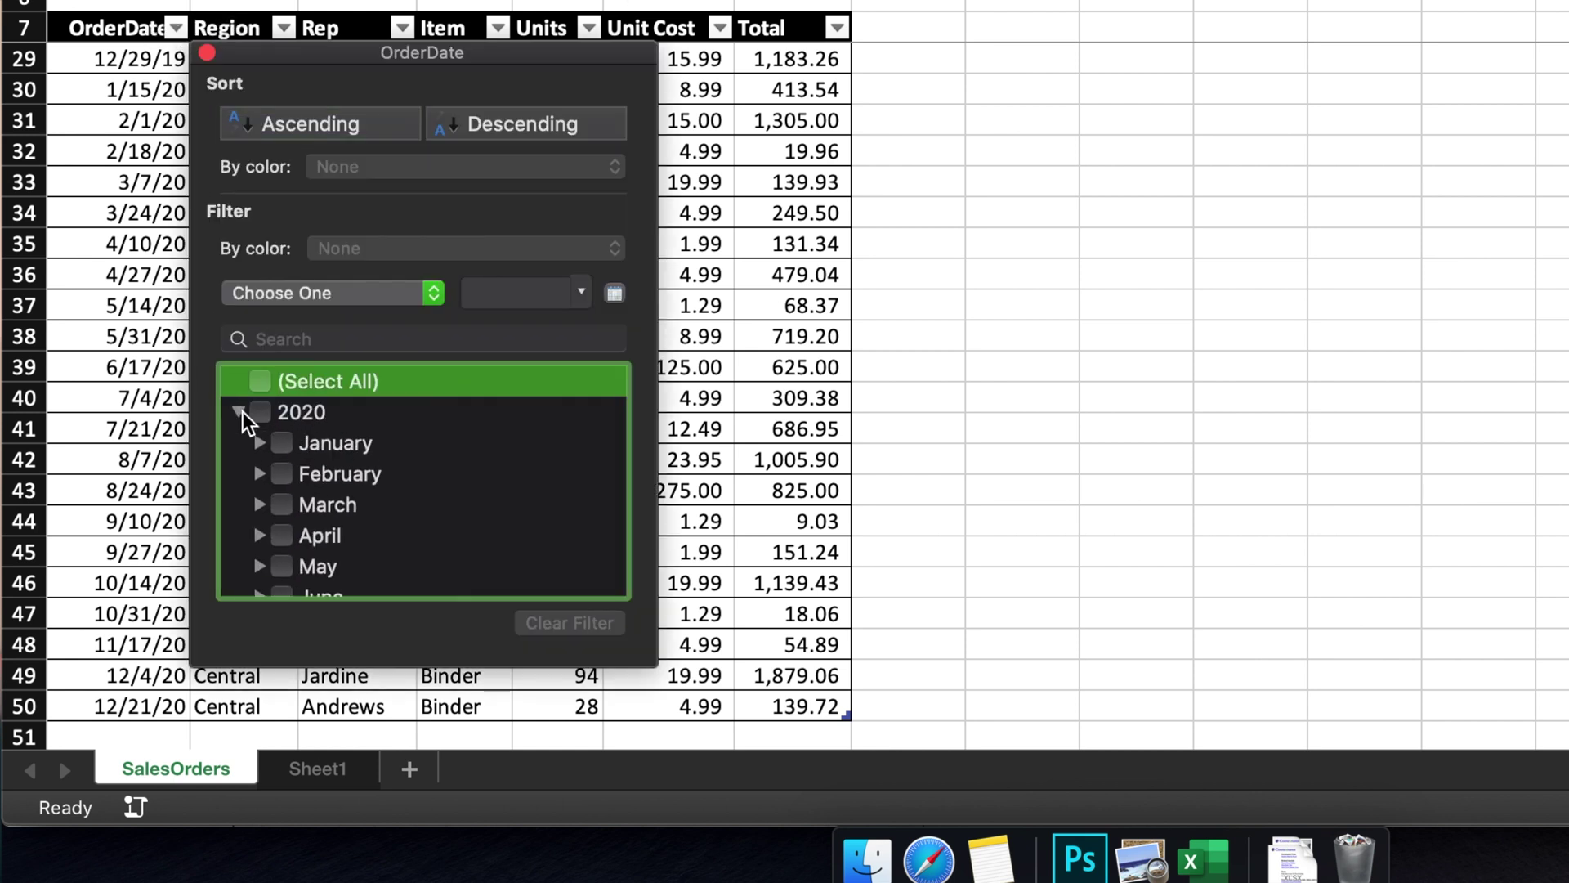
click(282, 442)
click(282, 468)
click(284, 501)
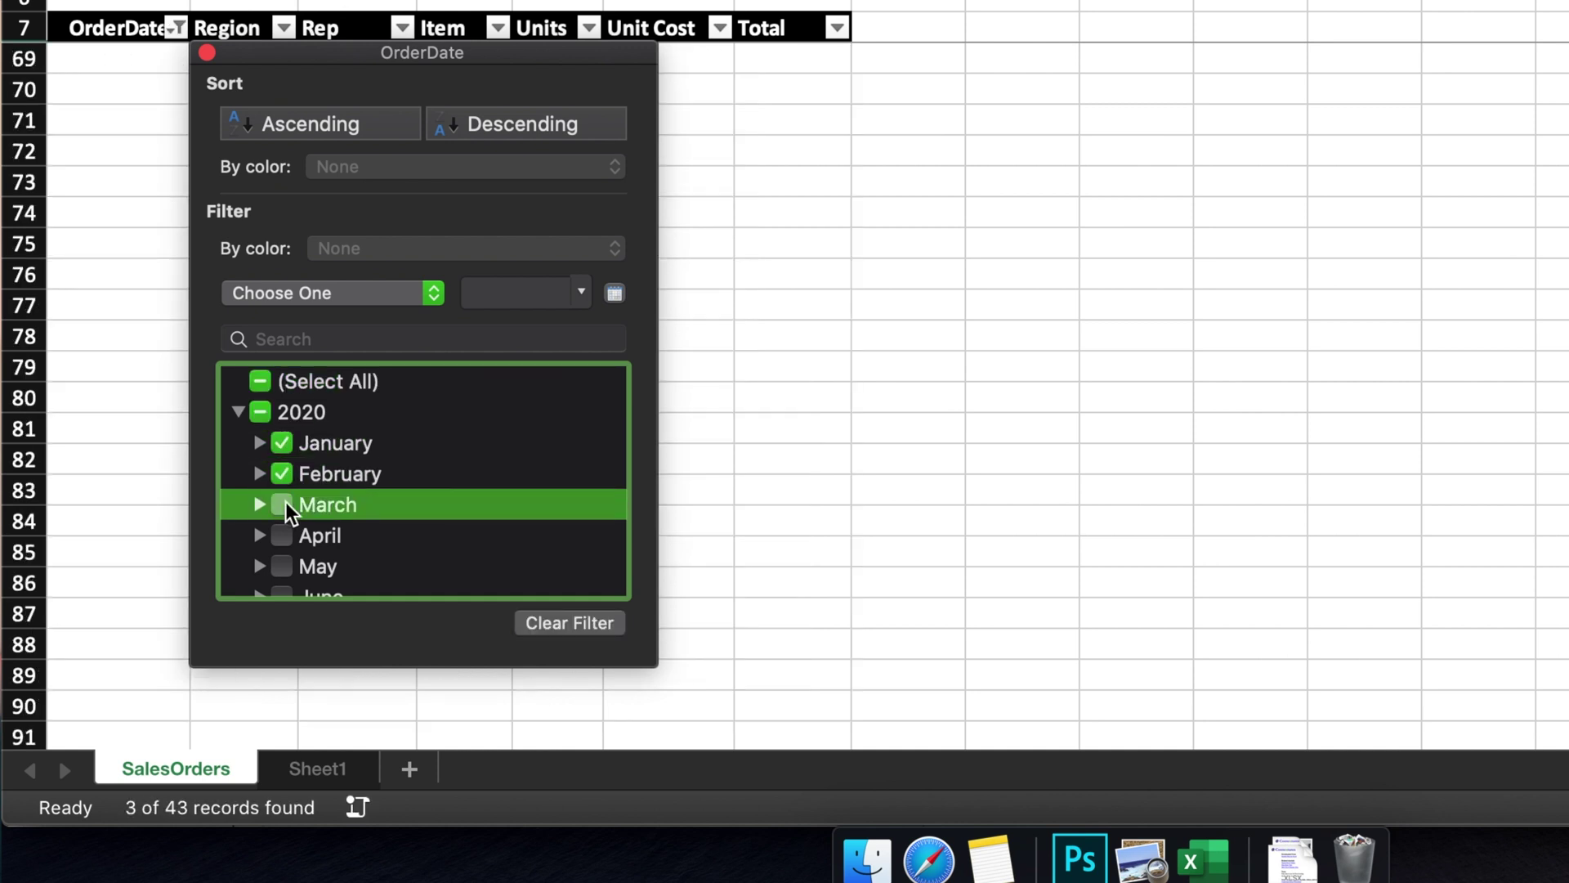
click(730, 523)
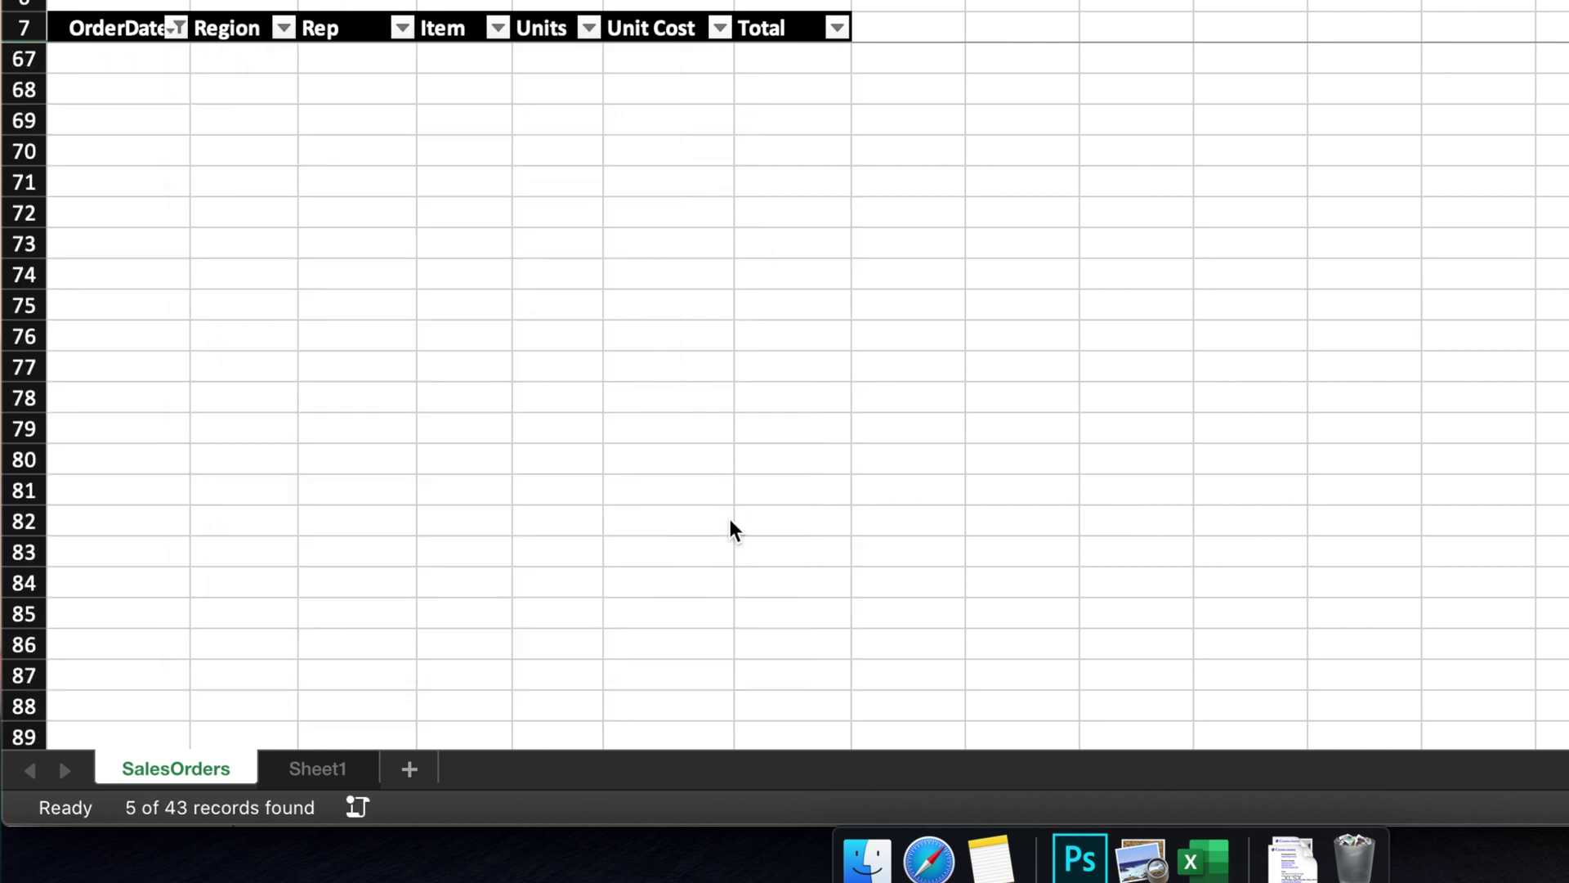
scroll(778, 252, up, 6)
drag(798, 182, 784, 62)
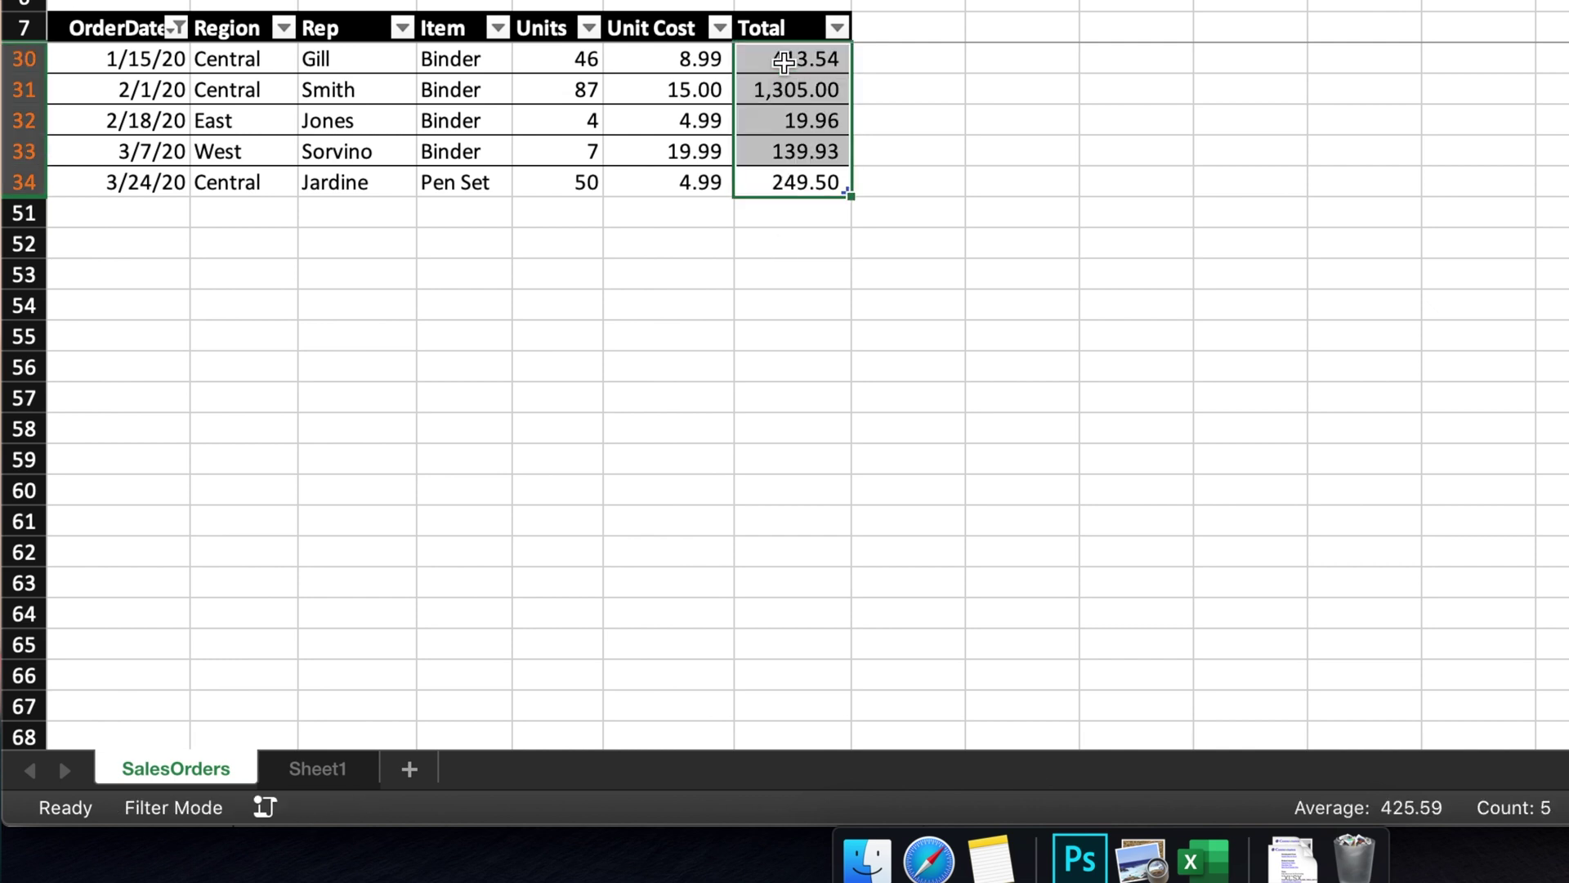